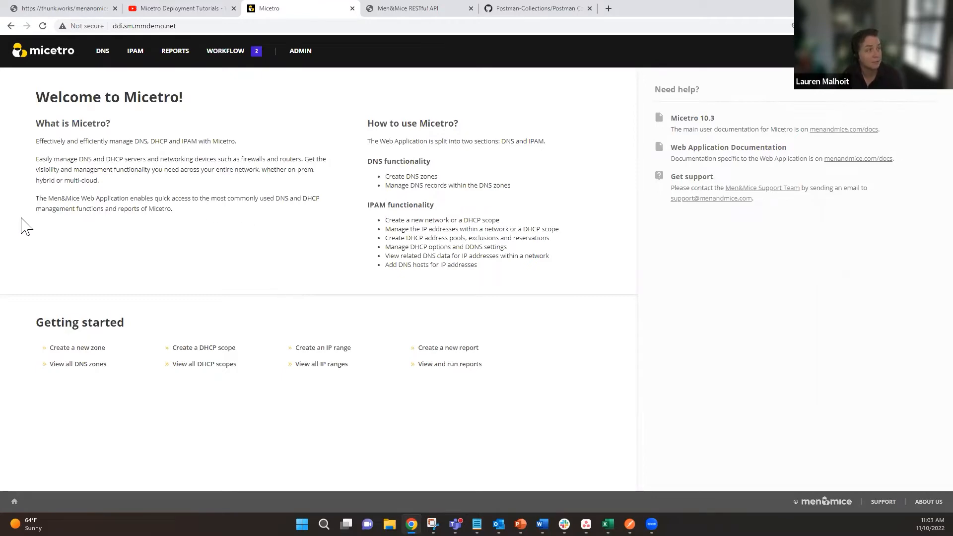
Switch to the YouTube page with the Micetro Deployment Tutorials and view the Men&Mice channel's playlists.
click(180, 9)
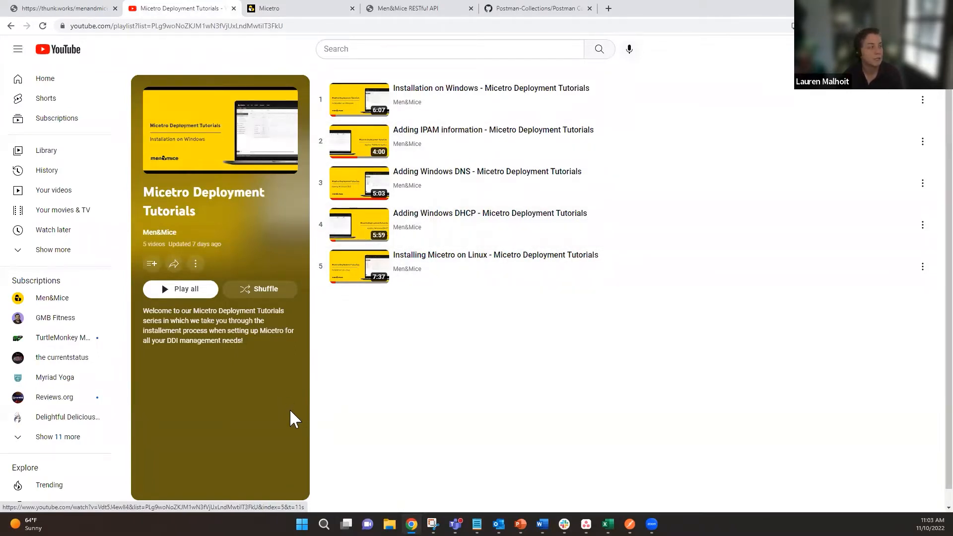
click(54, 298)
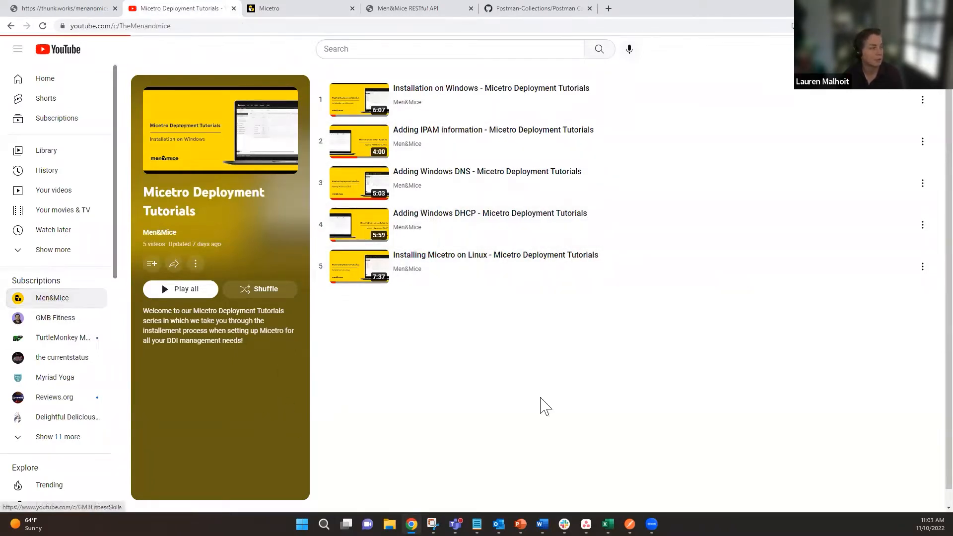
click(414, 263)
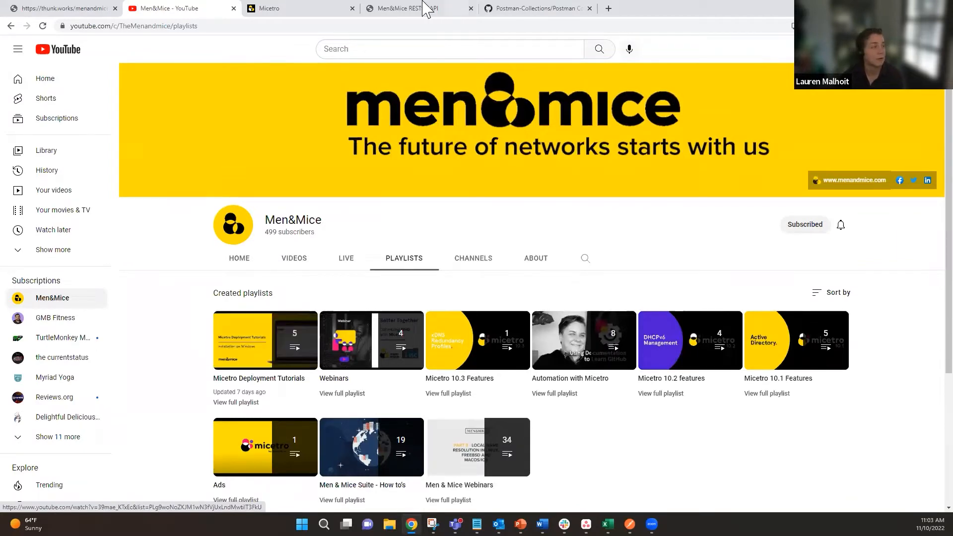
click(308, 10)
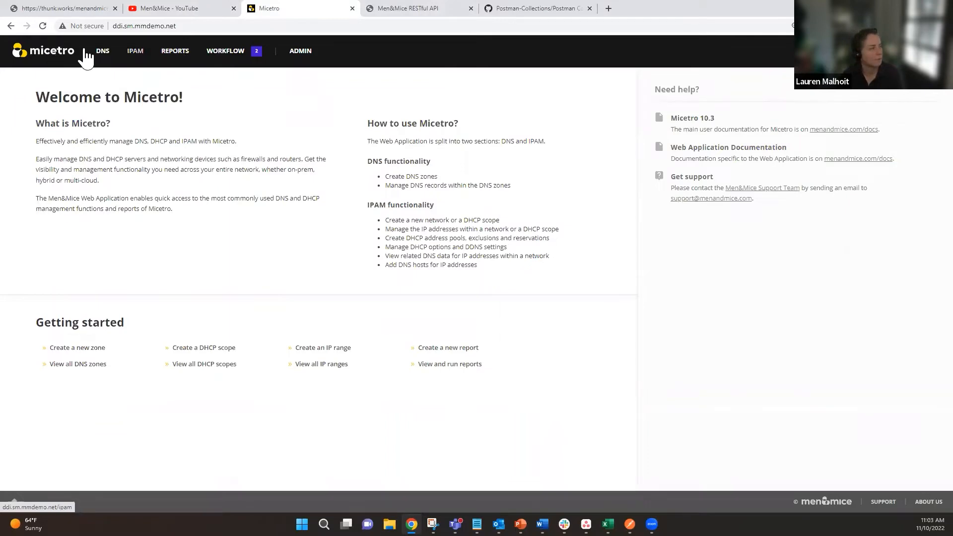
click(109, 57)
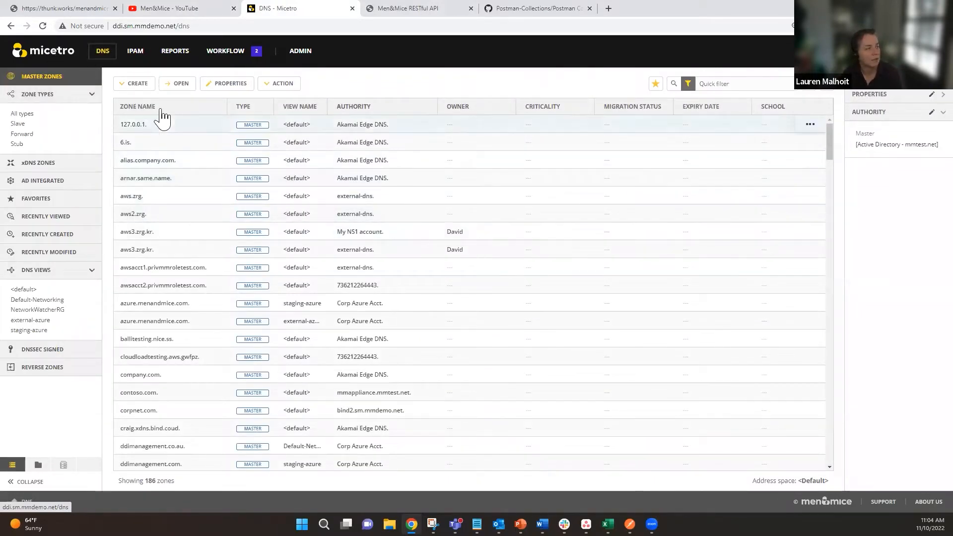
click(133, 51)
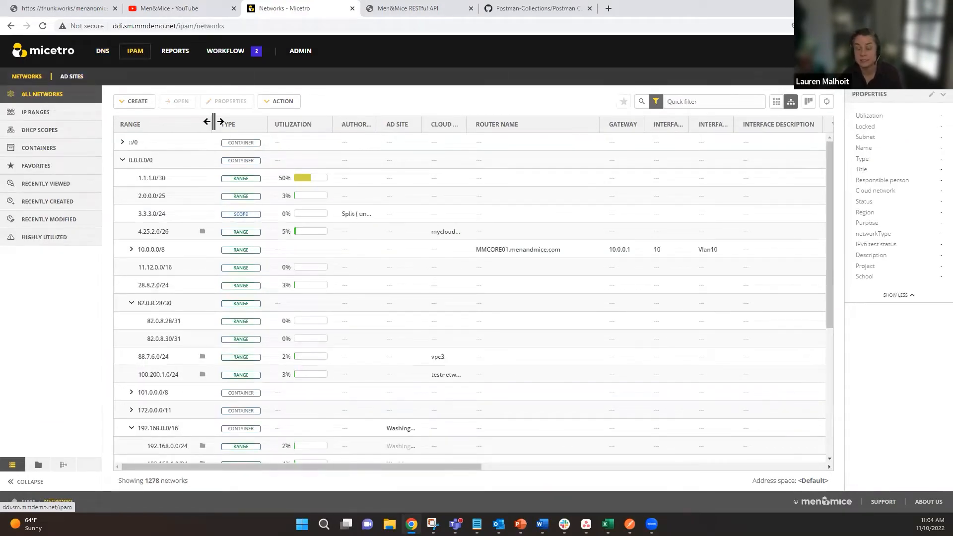
click(176, 52)
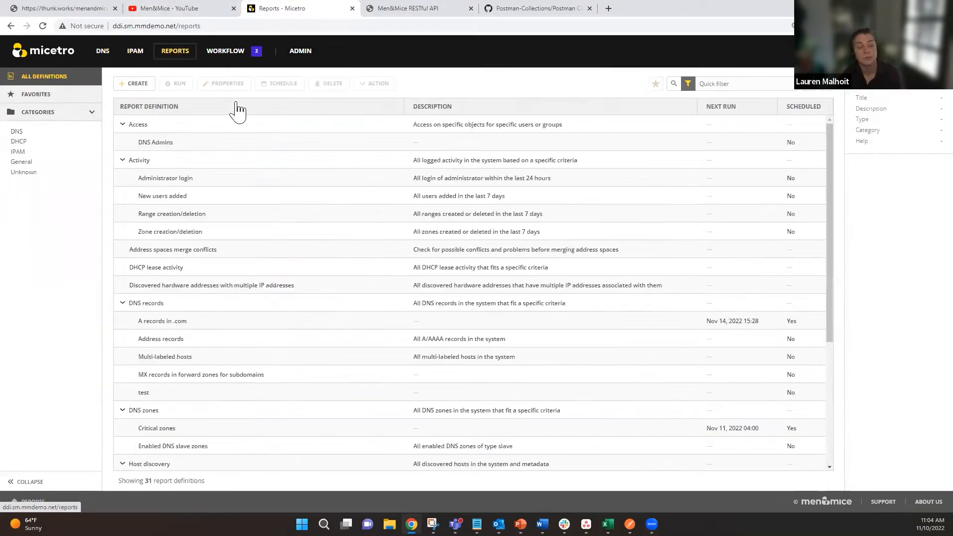
click(227, 54)
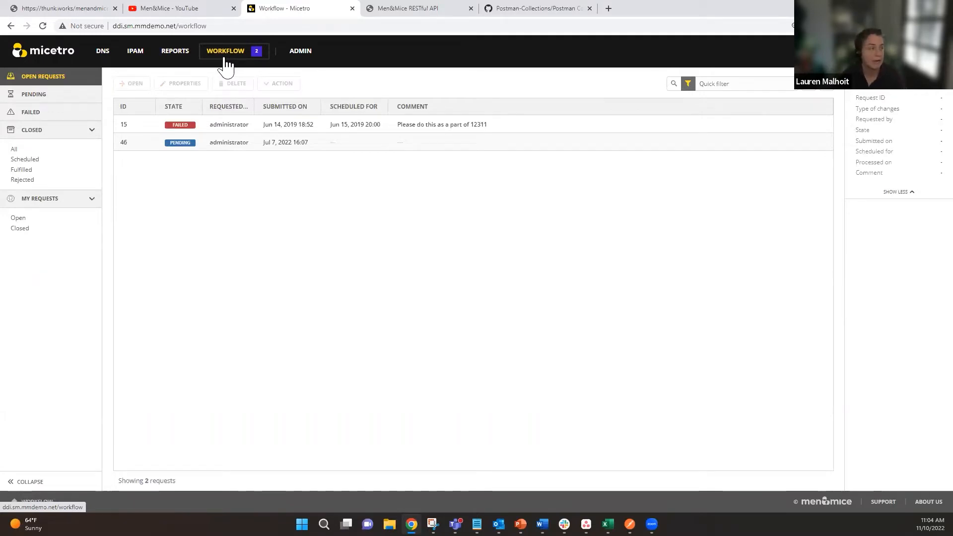
click(301, 51)
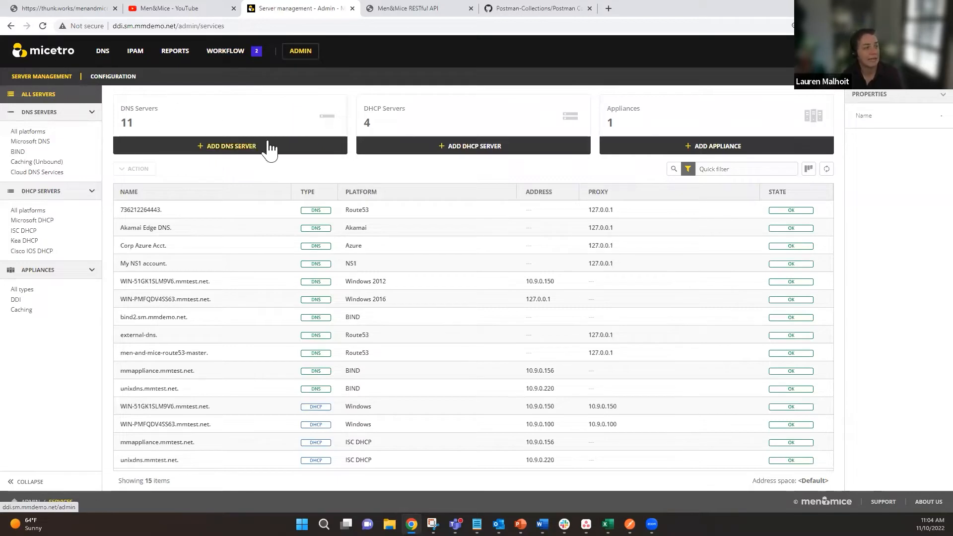
click(113, 75)
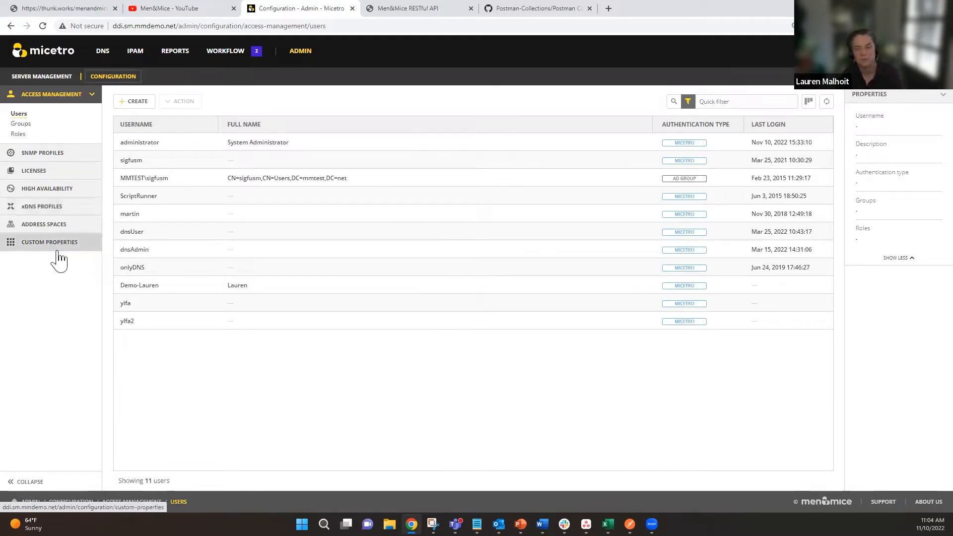
Go to the start of the Men&Mice REST API documentation and highlight the host and the mmws/api/doc/ path in its address.
click(405, 9)
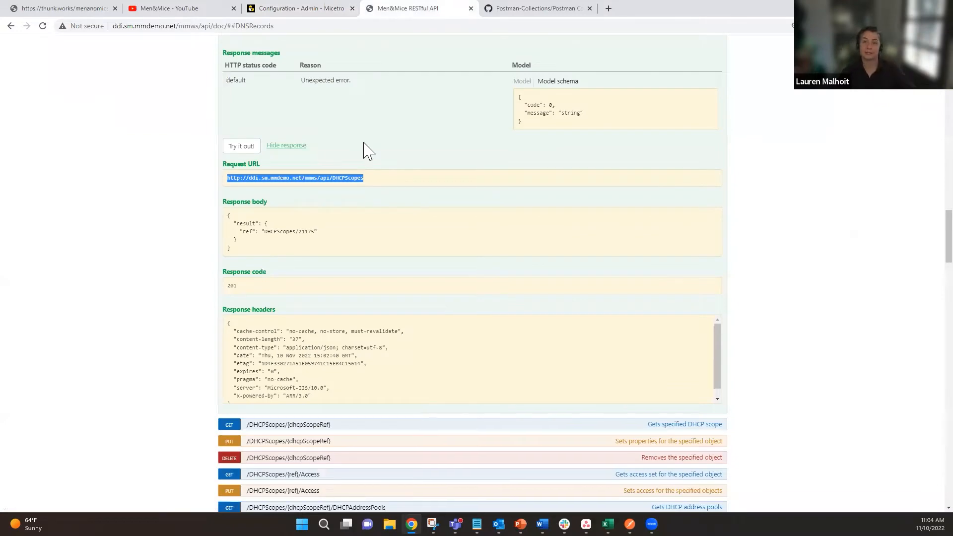
scroll(119, 358, up, 15)
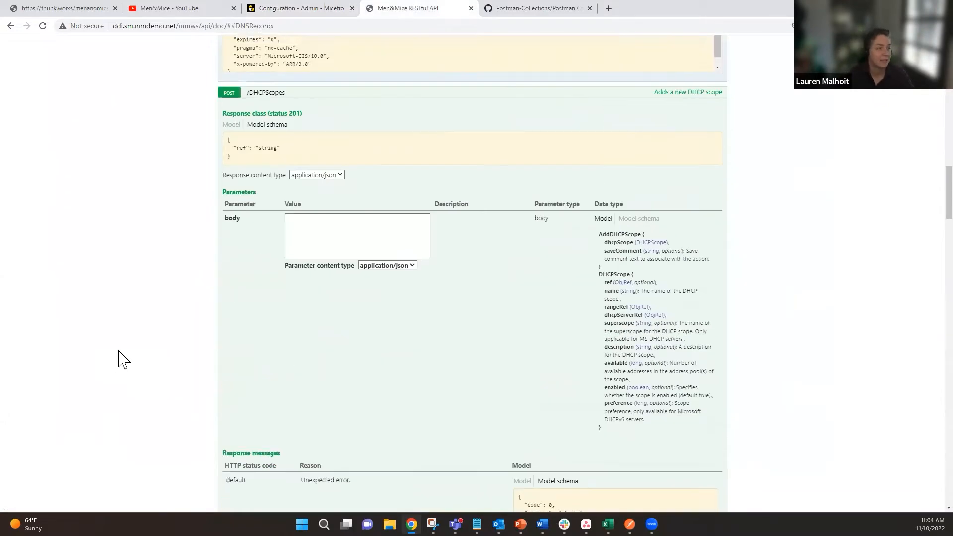
scroll(927, 178, up, 20)
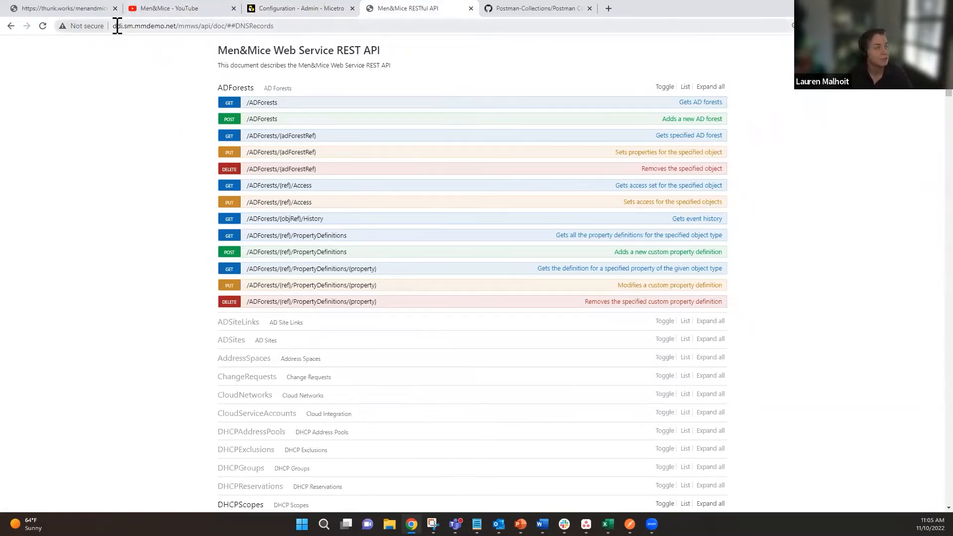
drag(115, 26, 181, 28)
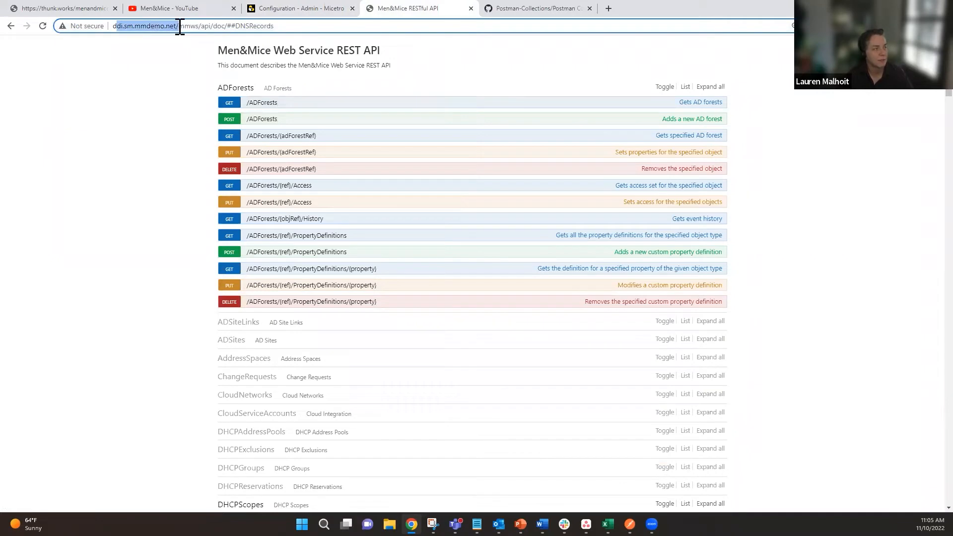
click(179, 26)
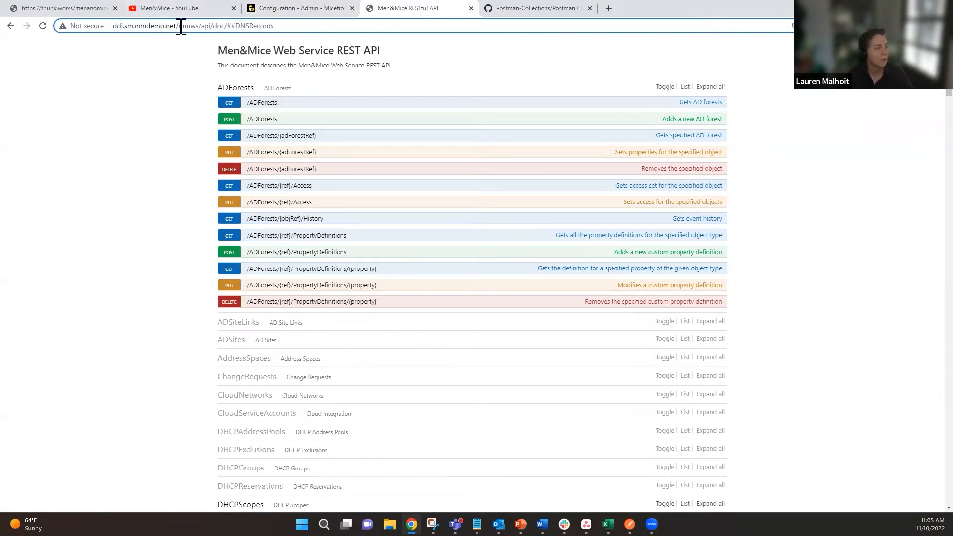
drag(180, 27, 227, 29)
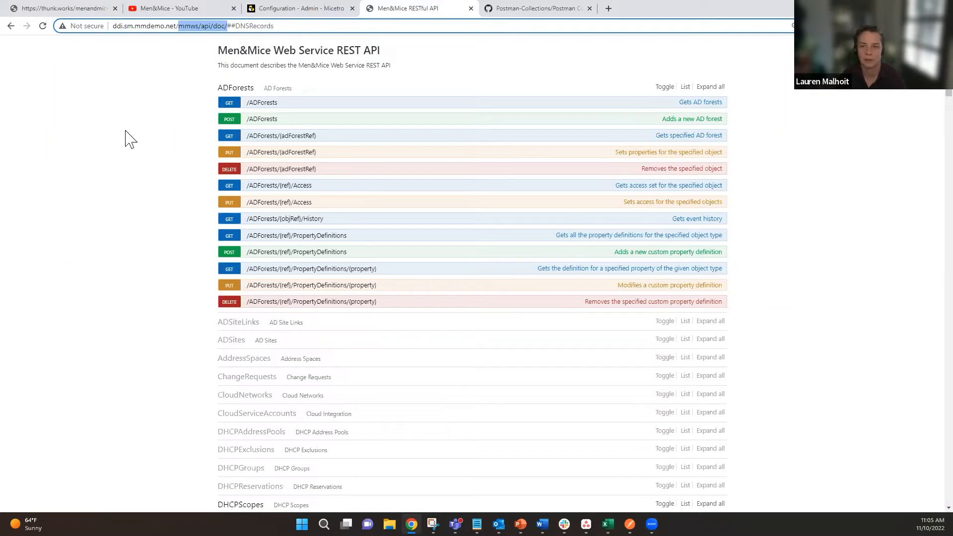
View the operations under ADForests in the API documentation and leave that section collapsed.
click(235, 88)
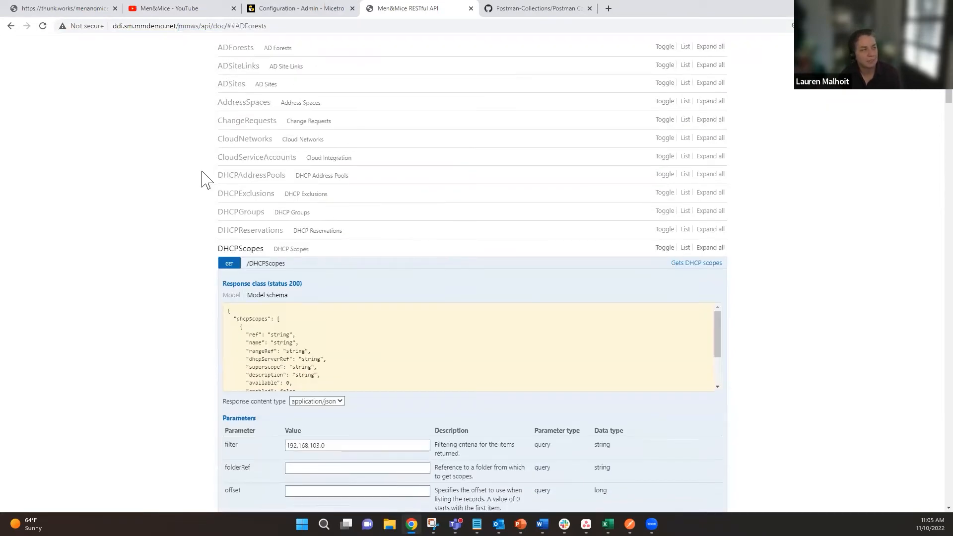
scroll(258, 79, up, 1)
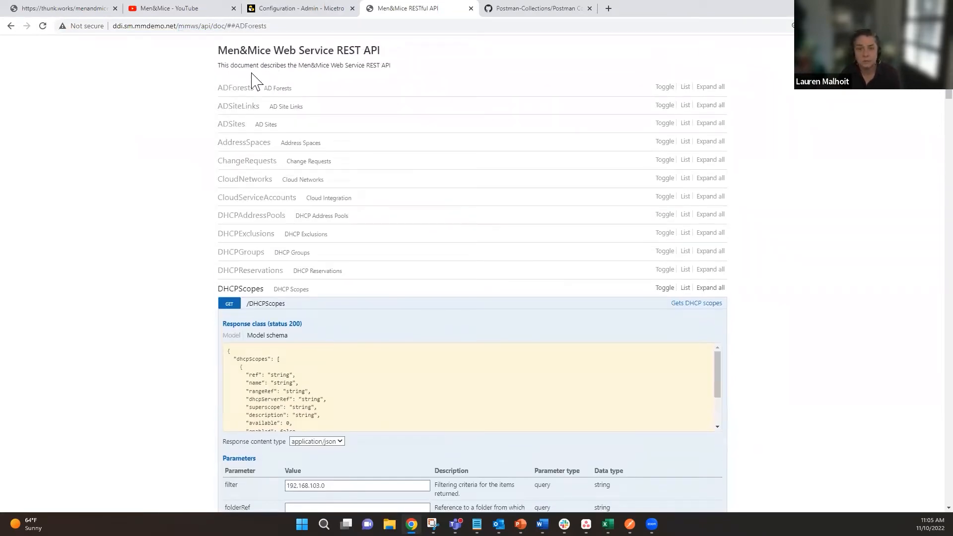
click(224, 88)
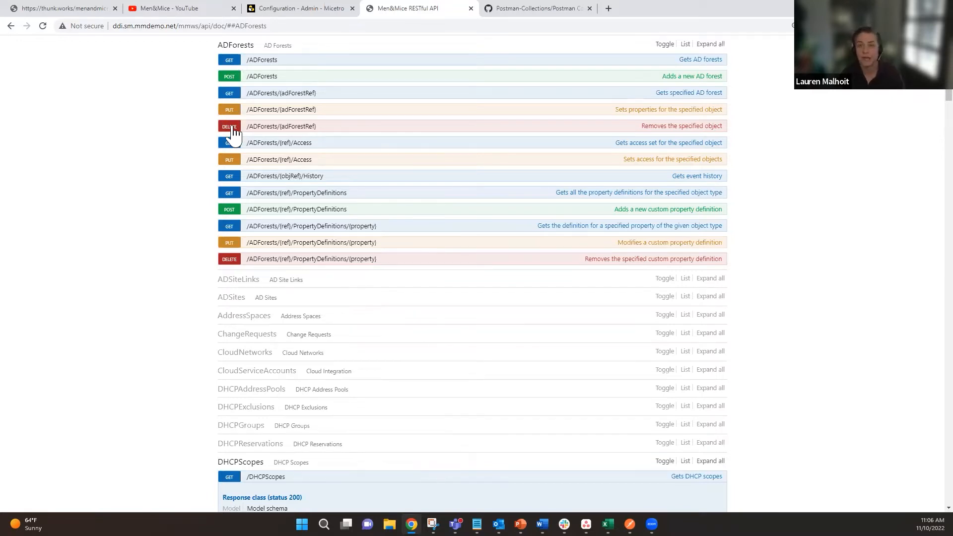
click(239, 45)
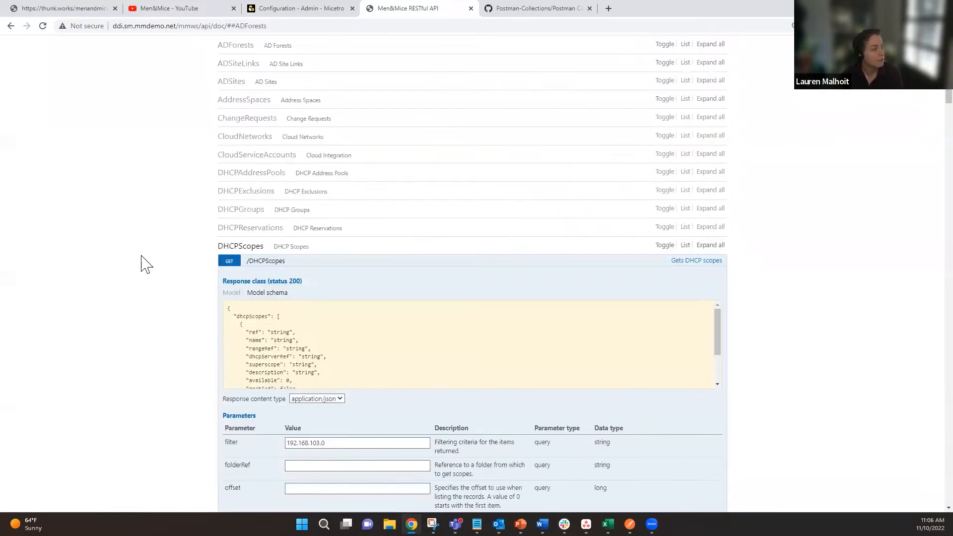
Find the DNSRecords section and collapse its POST /DNSRecords and GET /DNSRecords/{dnsRecordRef} details so its operations show as a compact list.
scroll(120, 246, down, 12)
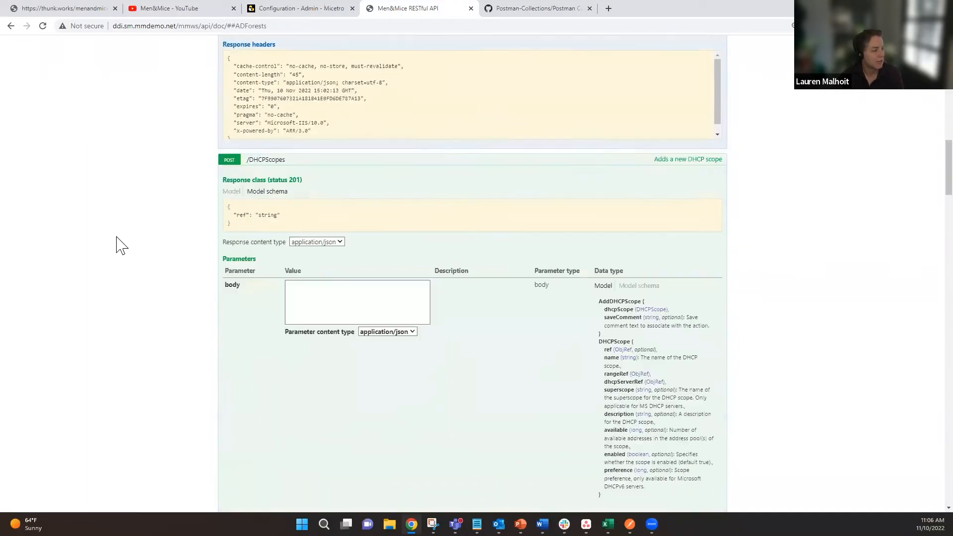
scroll(119, 246, down, 20)
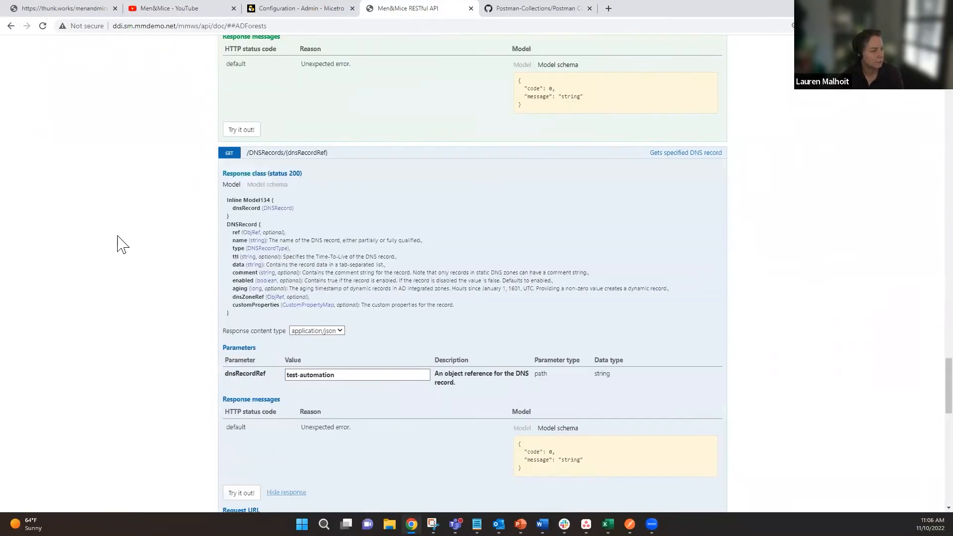
scroll(119, 245, down, 15)
scroll(119, 246, up, 5)
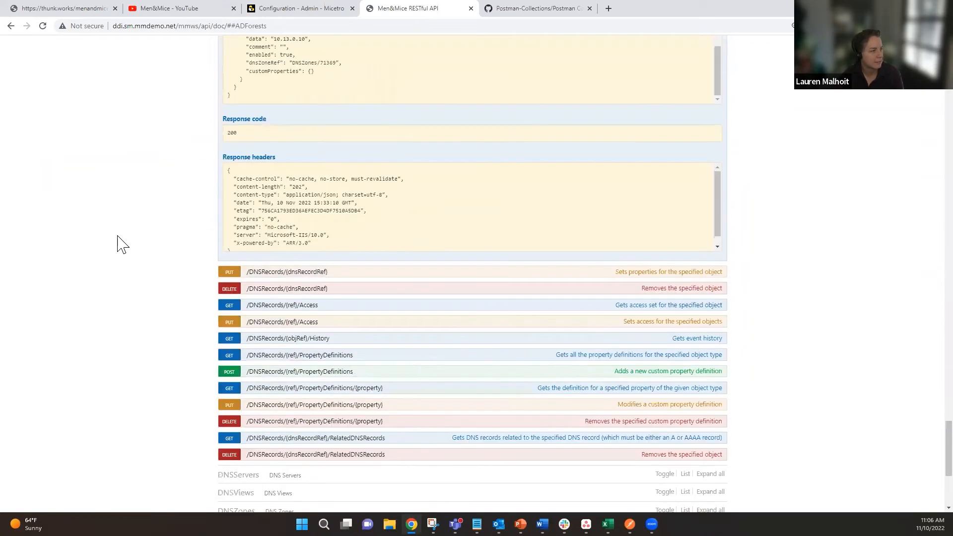
scroll(119, 246, up, 12)
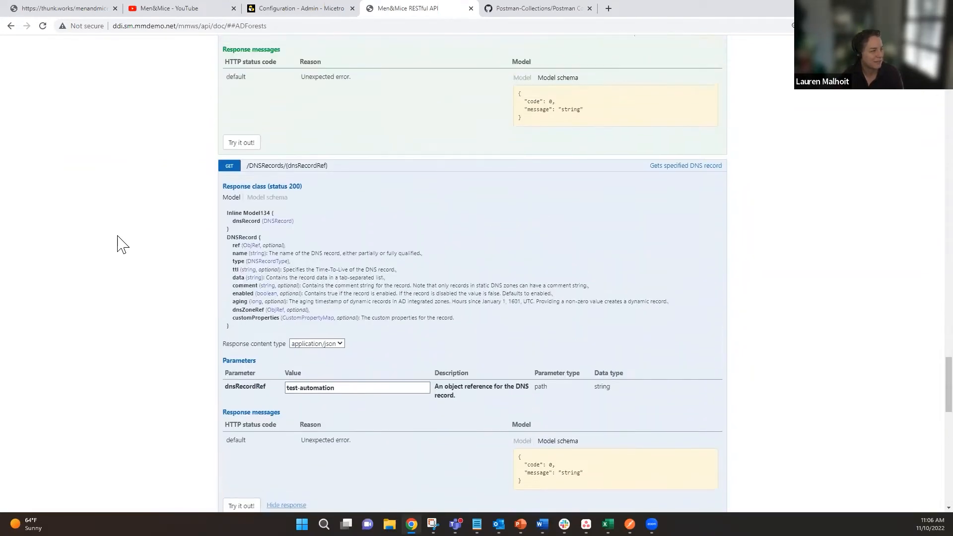
scroll(119, 246, up, 8)
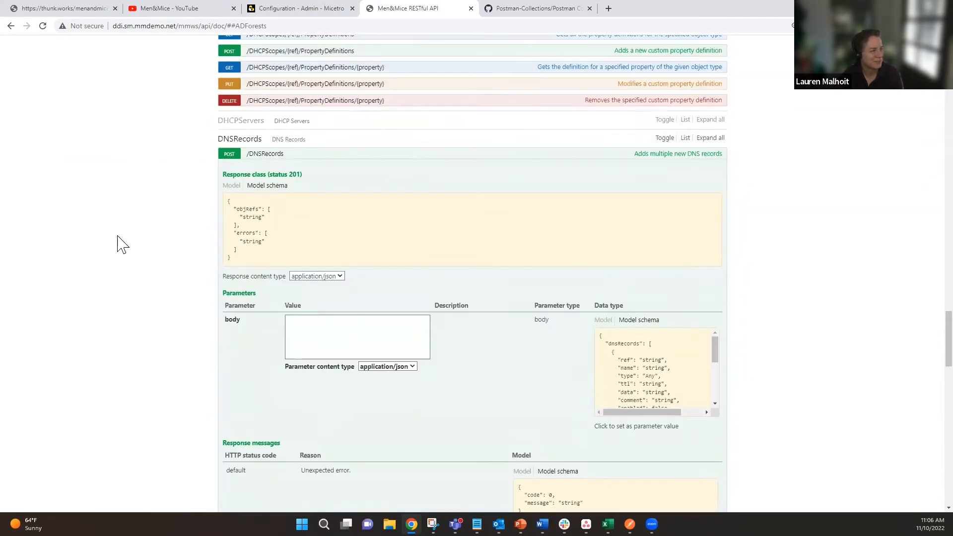
click(248, 144)
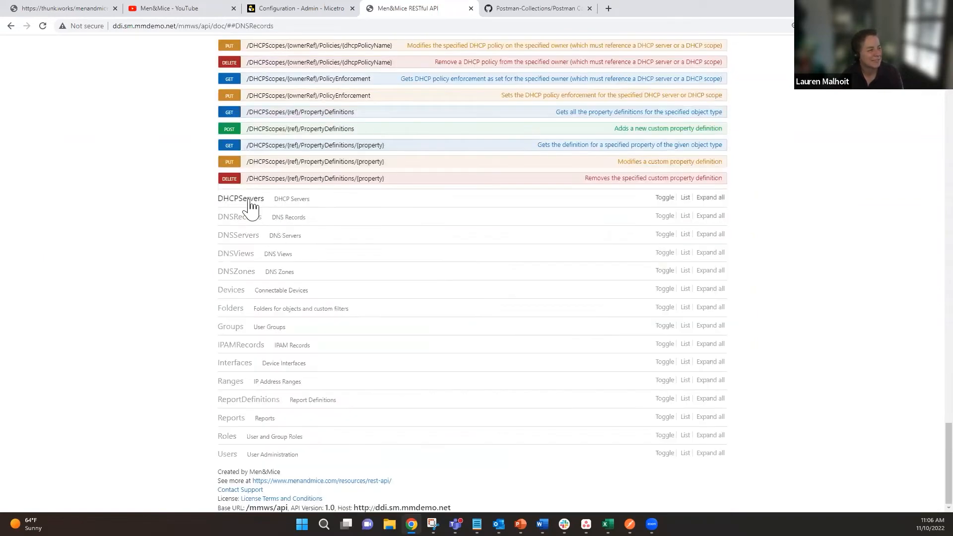
click(243, 218)
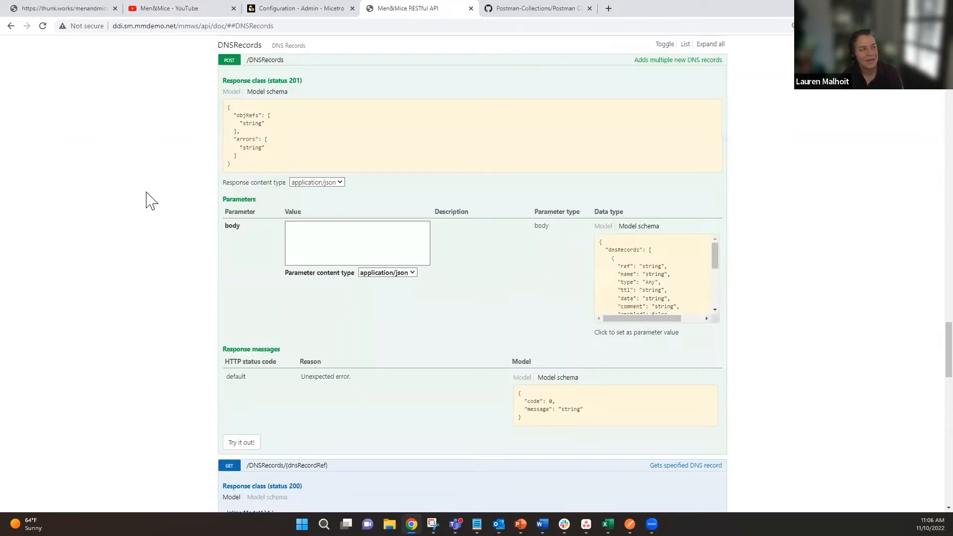
click(239, 60)
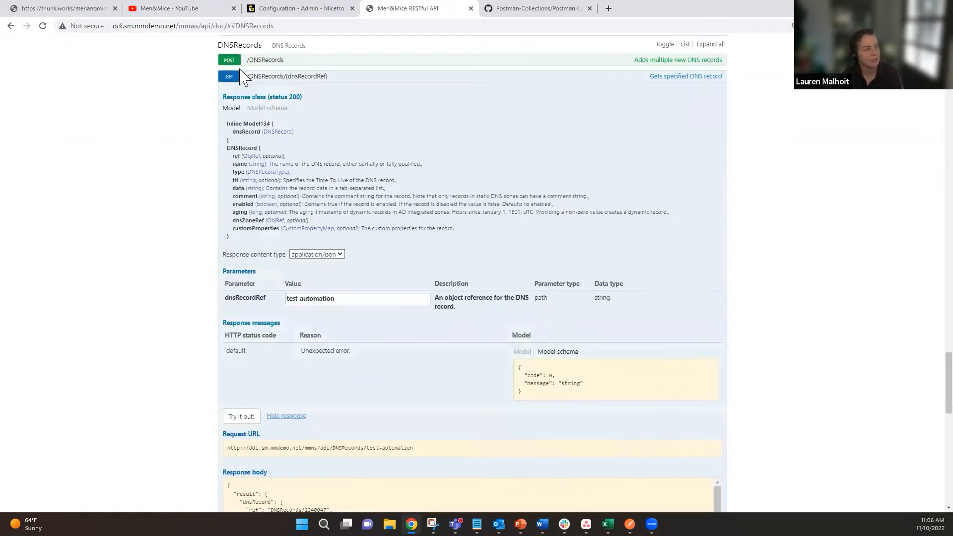
click(240, 79)
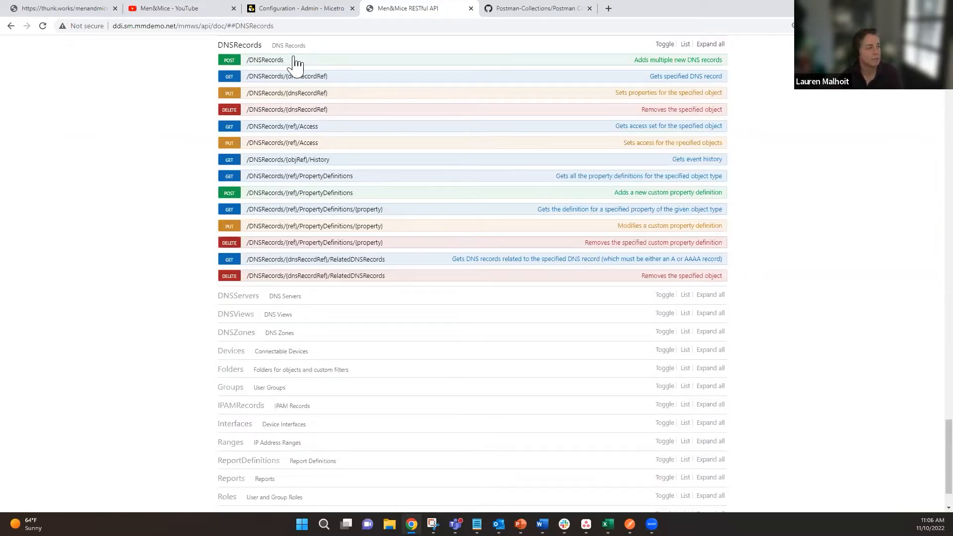
Expand the GET /DNSRecords/{dnsRecordRef} operation and clear its dnsRecordRef parameter value.
click(268, 79)
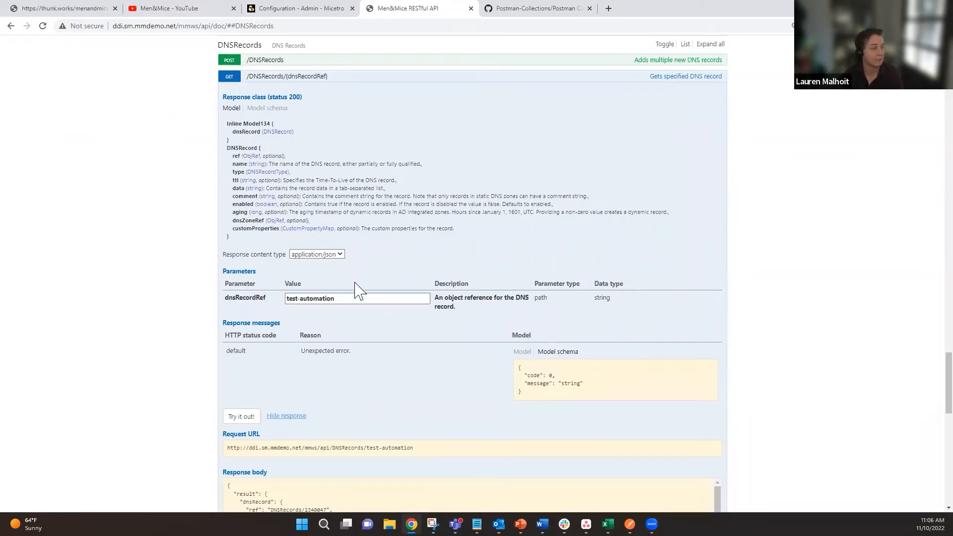
drag(338, 302, 202, 304)
key(BackSpace)
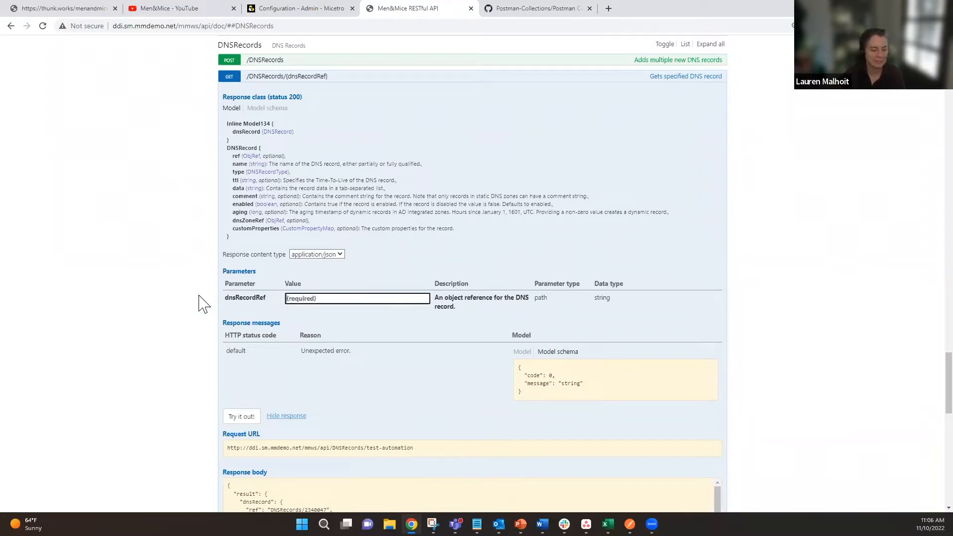
Show the response class of the GET DNS record operation as a model schema and examine its JSON structure.
click(258, 111)
click(257, 109)
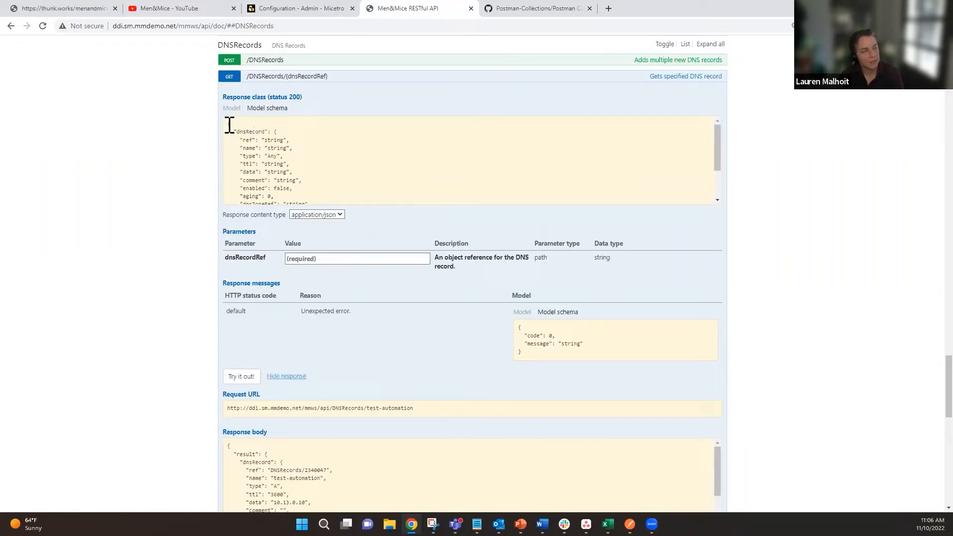
drag(230, 123, 344, 214)
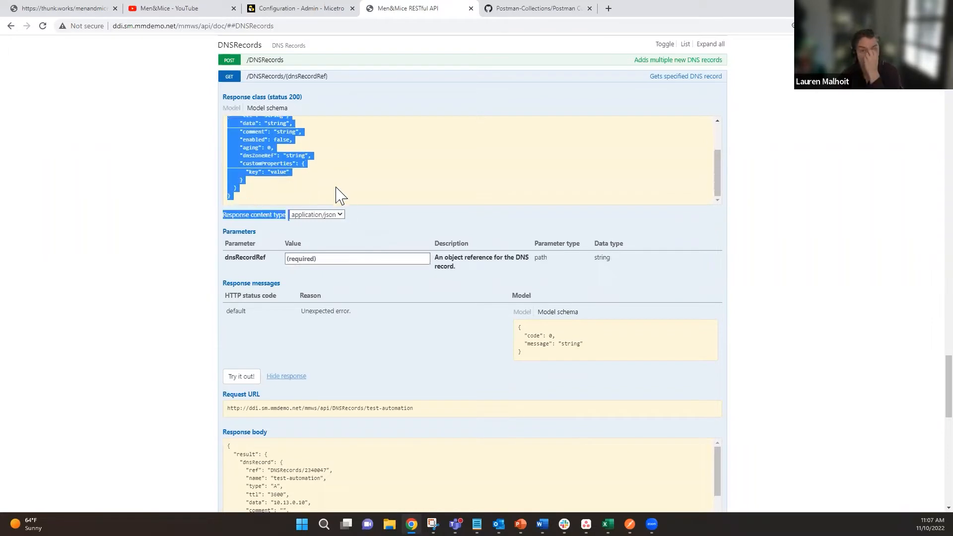
click(334, 194)
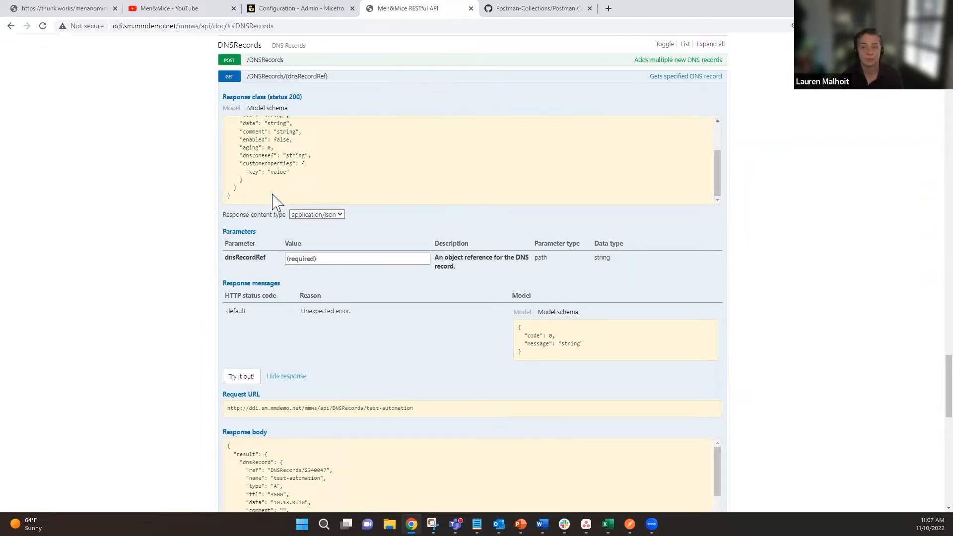
scroll(266, 191, up, 3)
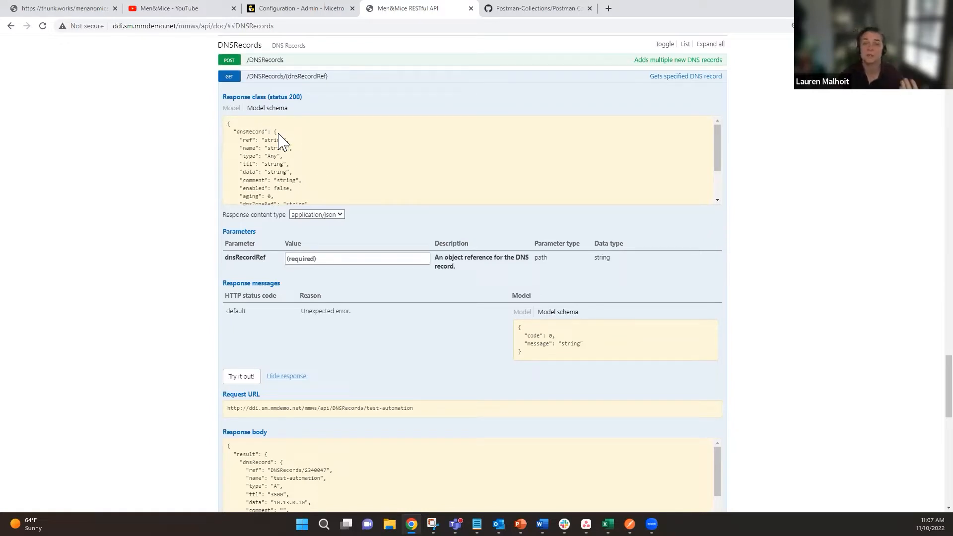
View the response content type choices, leave application/json selected, and show the response class as Model to examine the DNSRecord field descriptions.
click(338, 214)
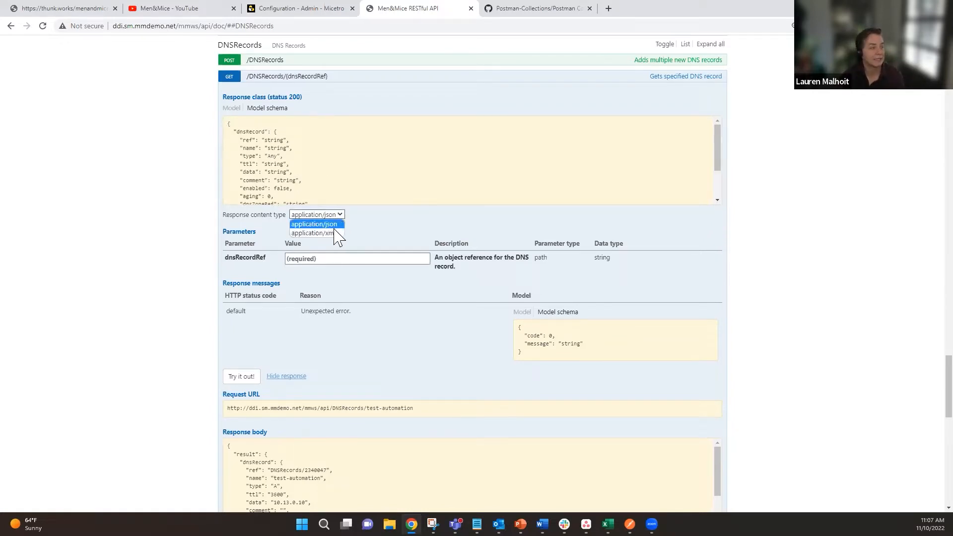
click(336, 232)
click(340, 216)
click(338, 224)
click(233, 109)
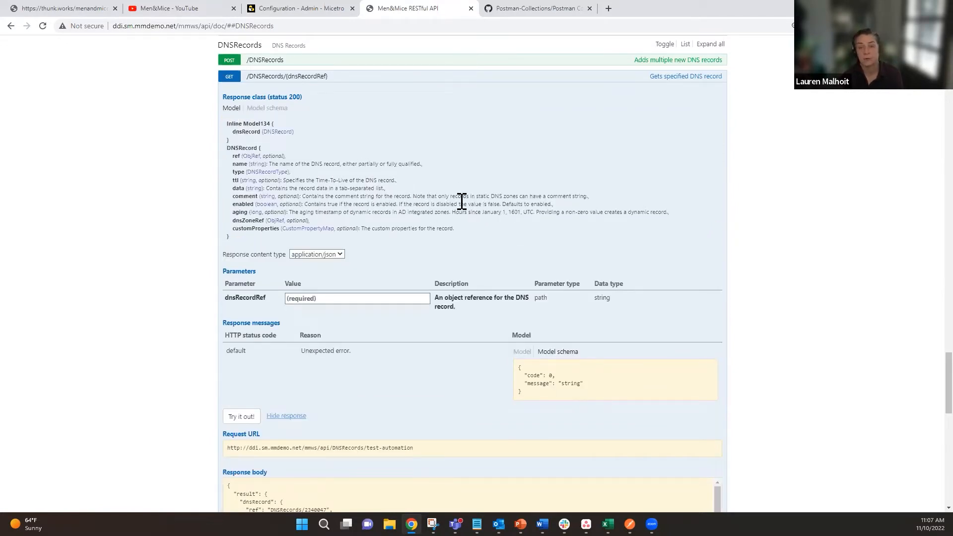
drag(275, 183, 242, 184)
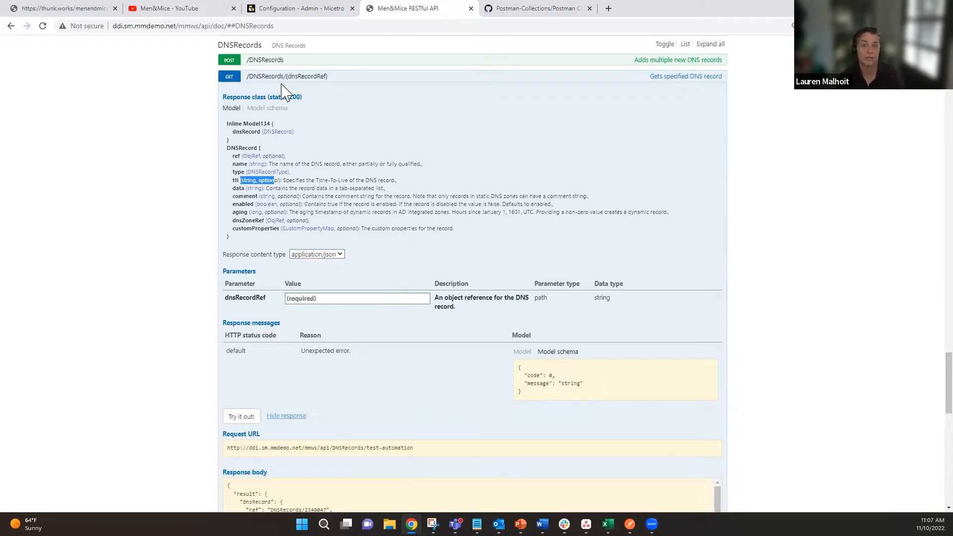
Set the dnsRecordRef parameter to test-automation and send the GET /DNSRecords/{dnsRecordRef} request from the documentation.
click(329, 299)
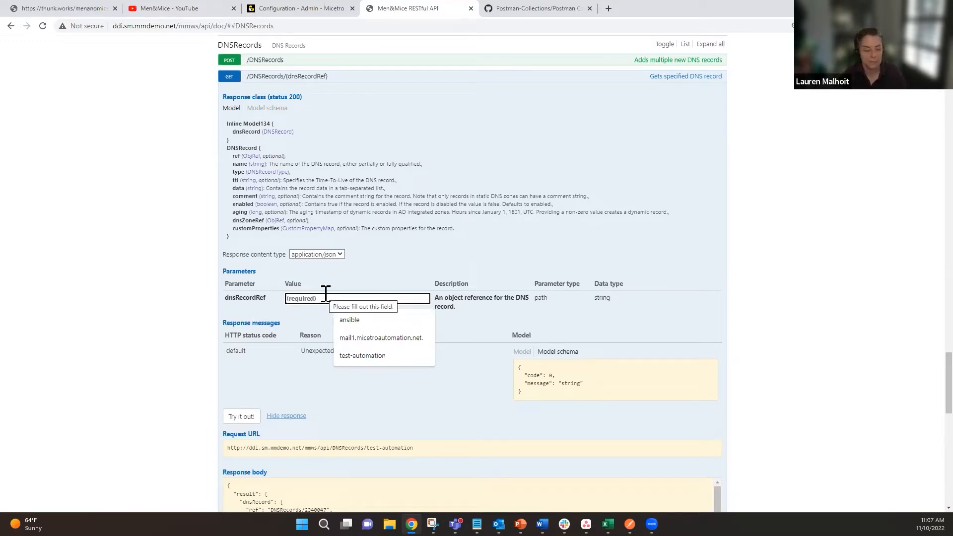
text(test-automat)
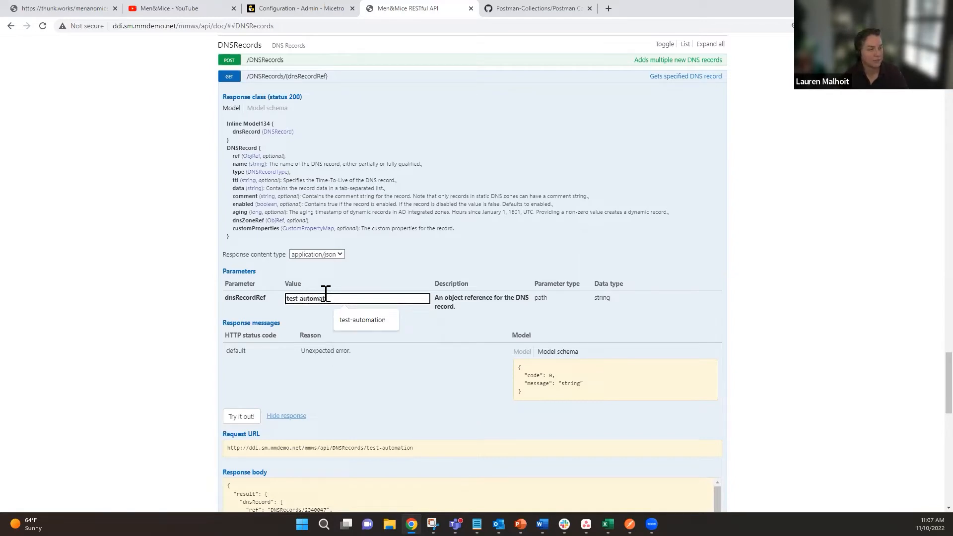
text(ion)
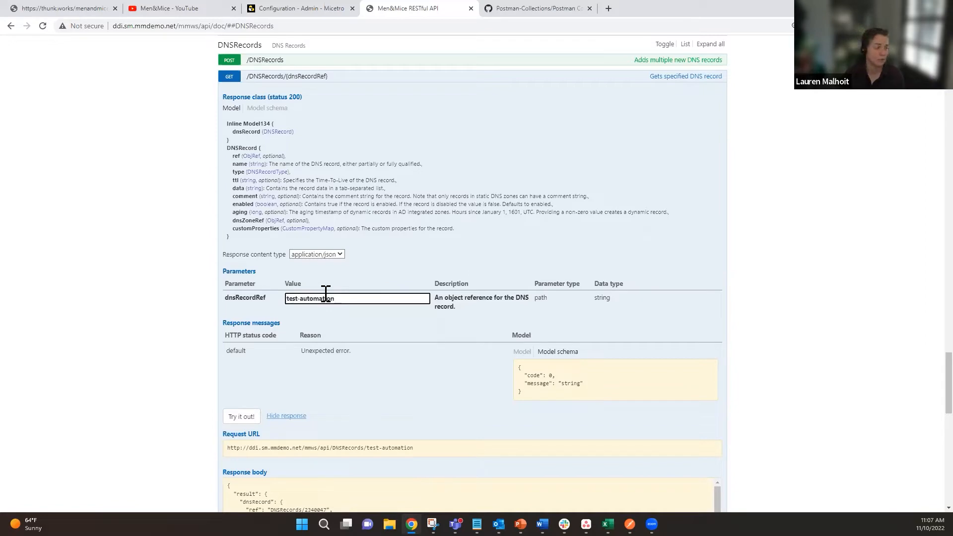
click(243, 418)
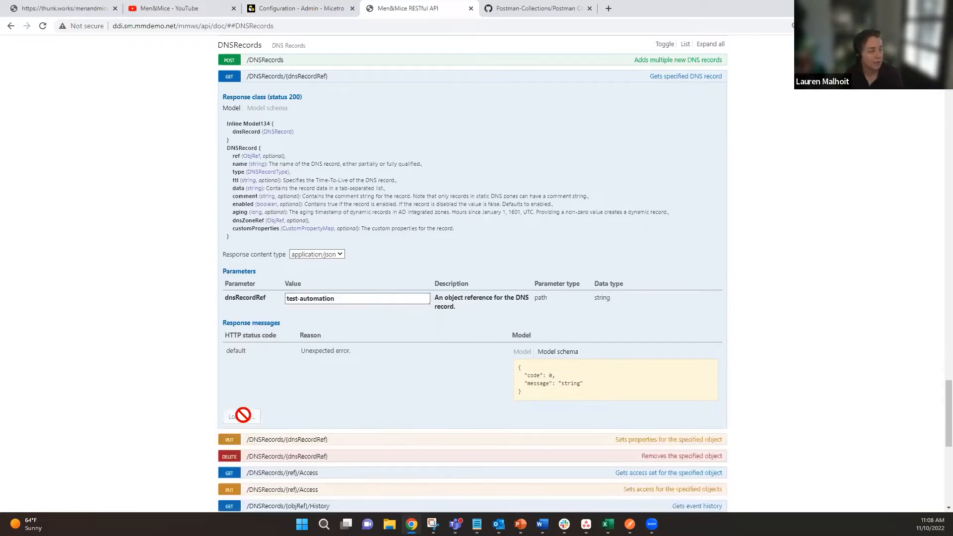
scroll(136, 396, down, 4)
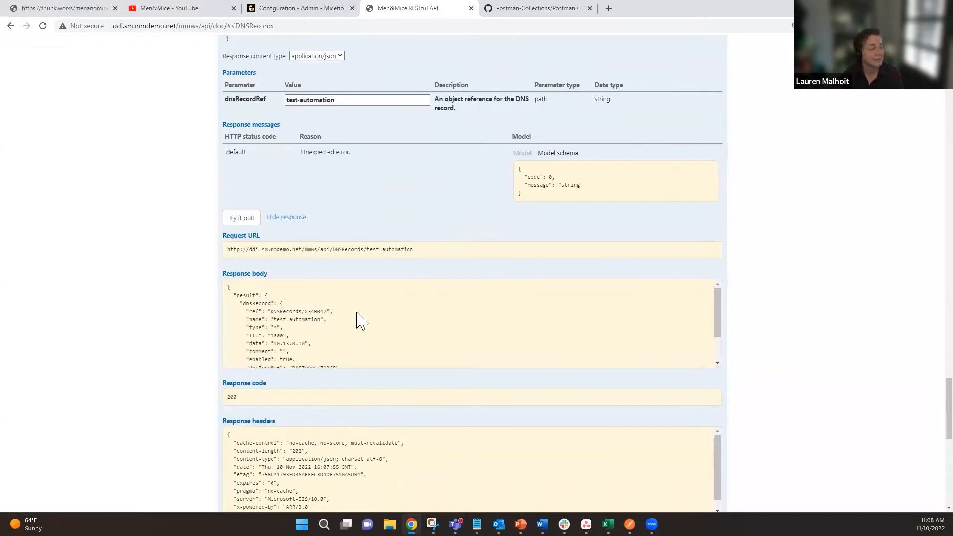
Copy the request URL for the test-automation record, open it in a new browser tab, and examine the returned JSON.
triple_click(253, 251)
key(ctrl+c)
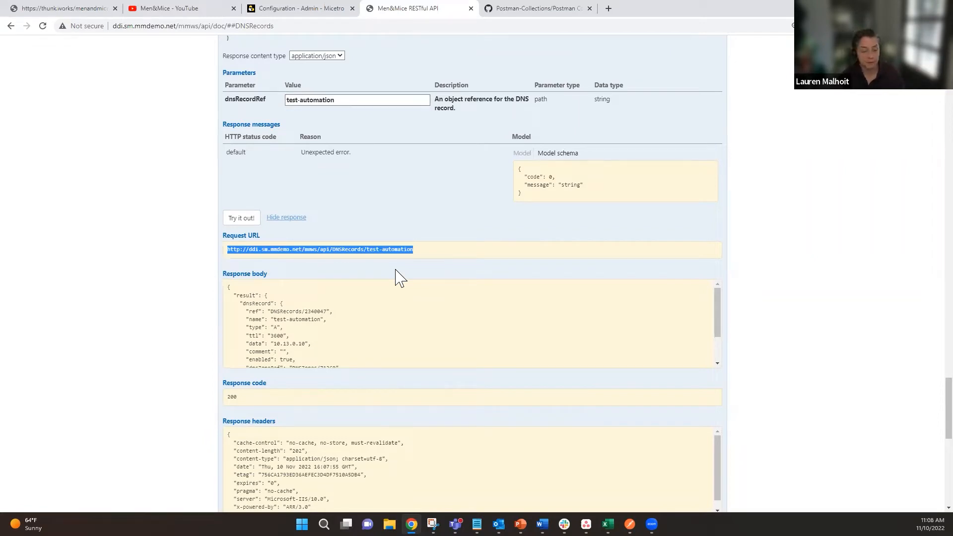
click(608, 8)
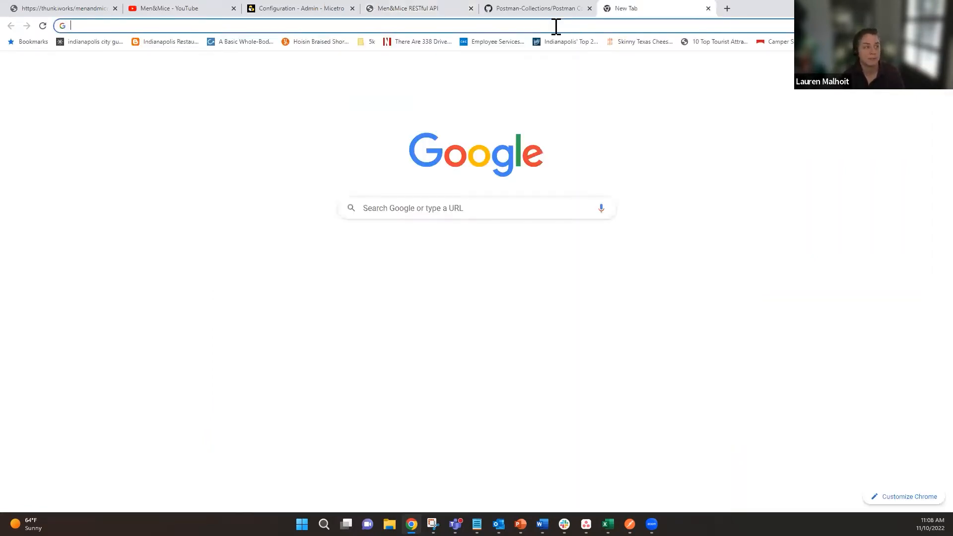
click(556, 26)
key(ctrl+v)
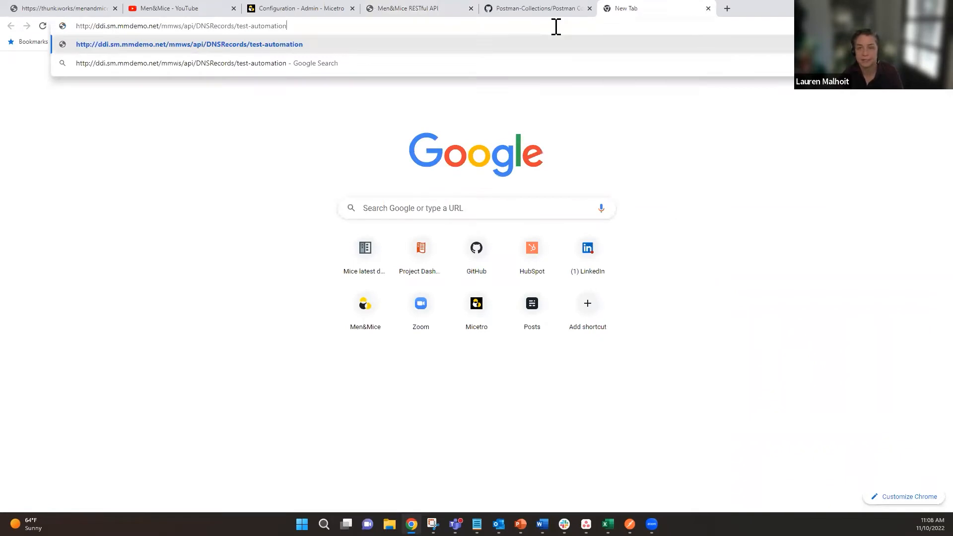
key(Return)
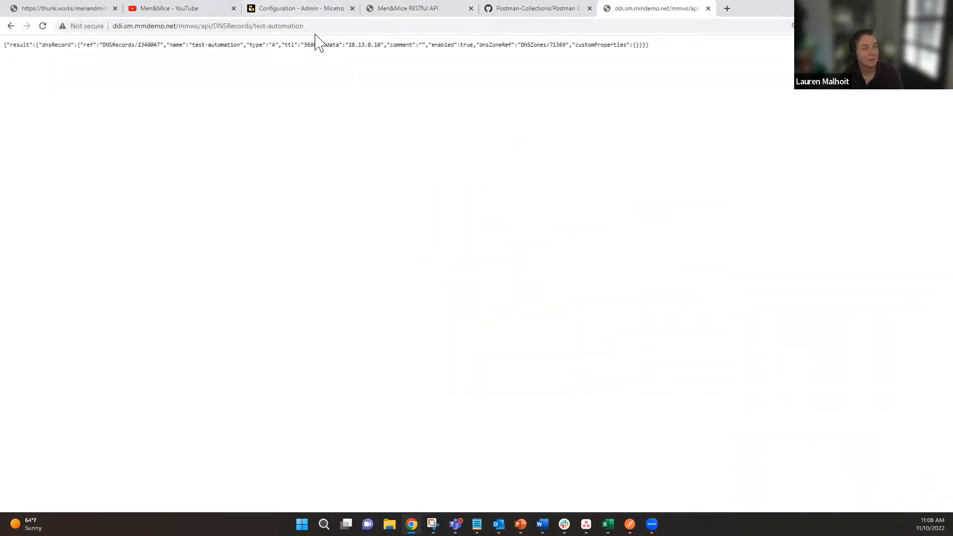
drag(35, 48, 651, 45)
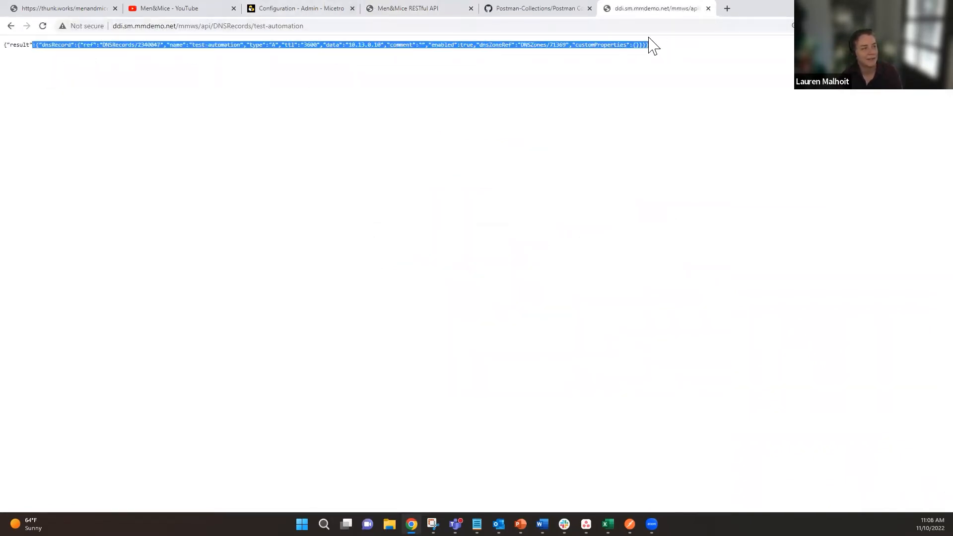
Return to the Men&Mice RESTful API documentation and examine the response body's structure and the DNS record's ref field.
click(437, 9)
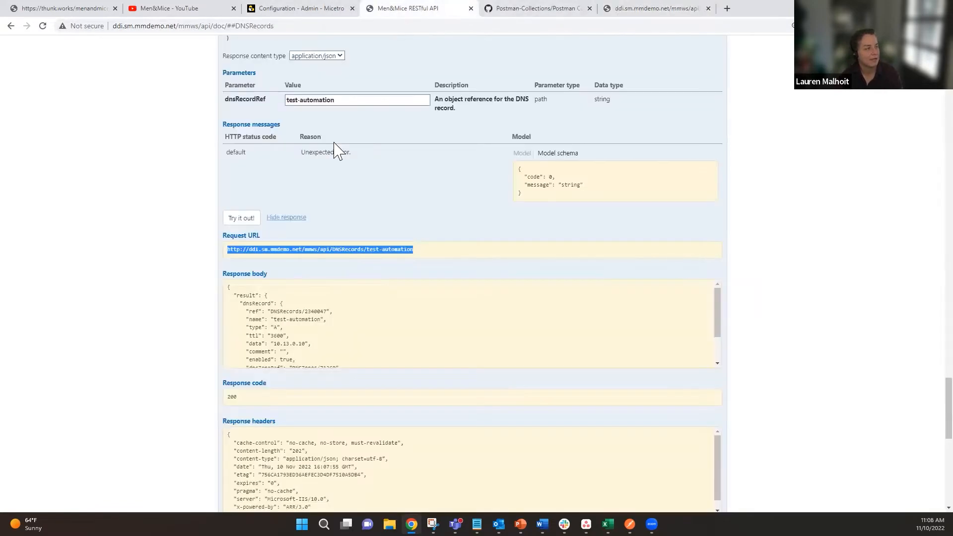
drag(233, 293, 363, 352)
click(363, 351)
scroll(327, 342, up, 4)
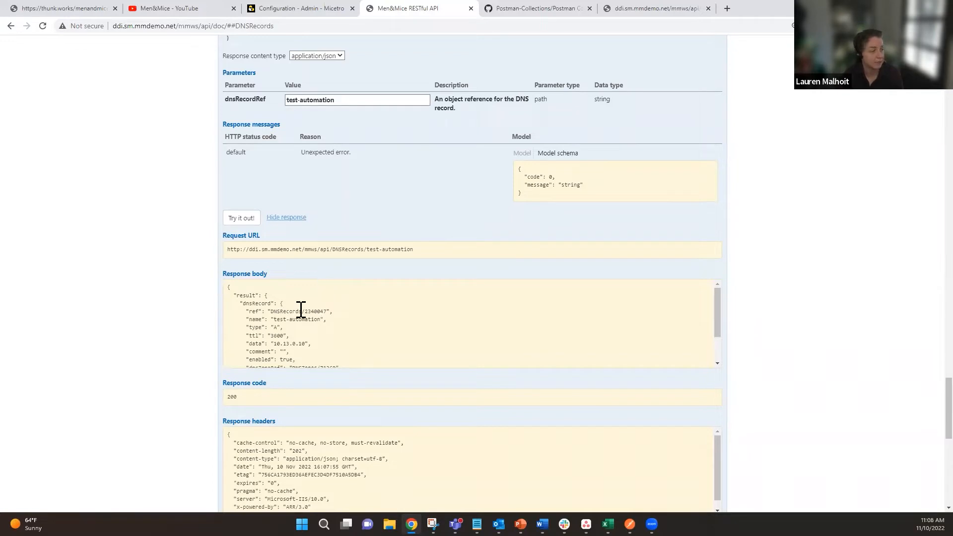
drag(277, 312, 336, 314)
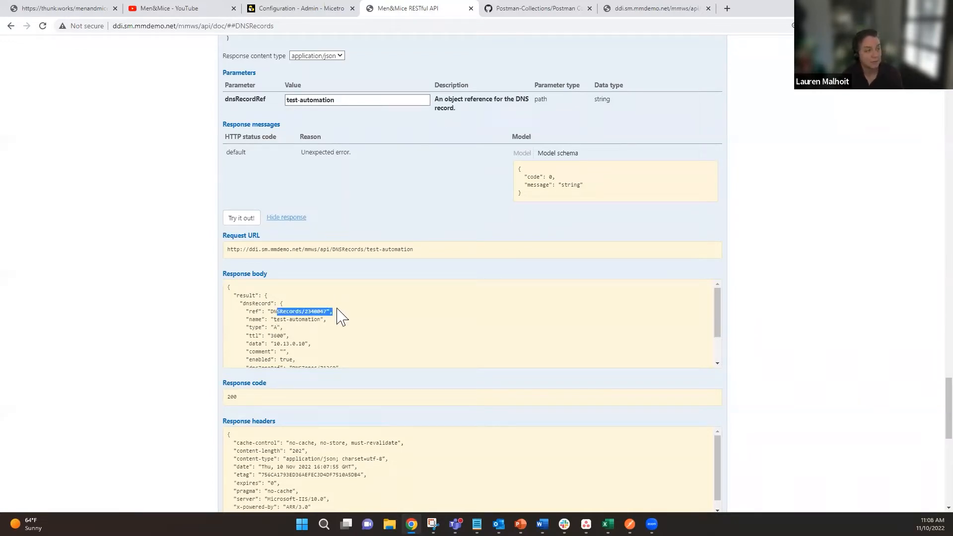
click(313, 329)
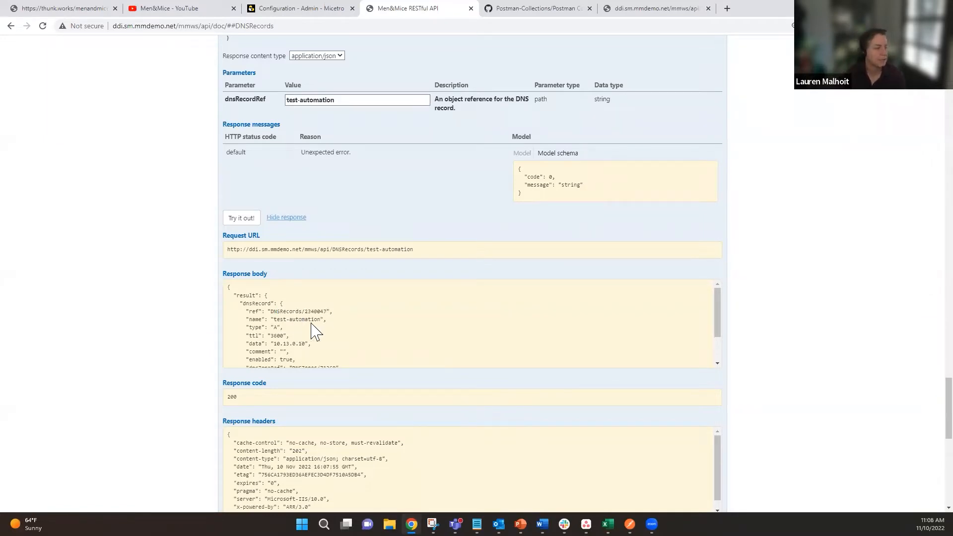
Examine the name, type, ttl, data and remaining fields in the response body, as well as the response code.
drag(327, 320, 250, 329)
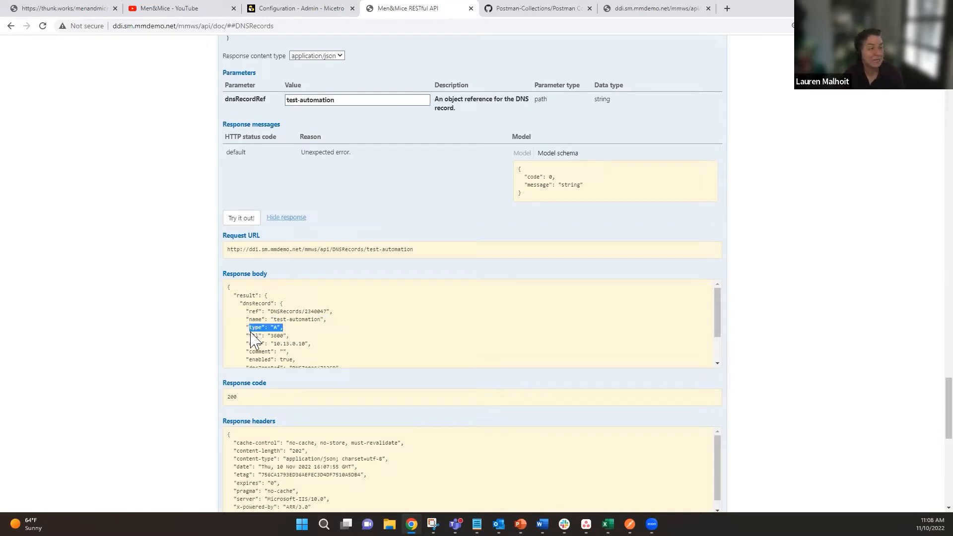
drag(290, 337, 271, 344)
click(321, 354)
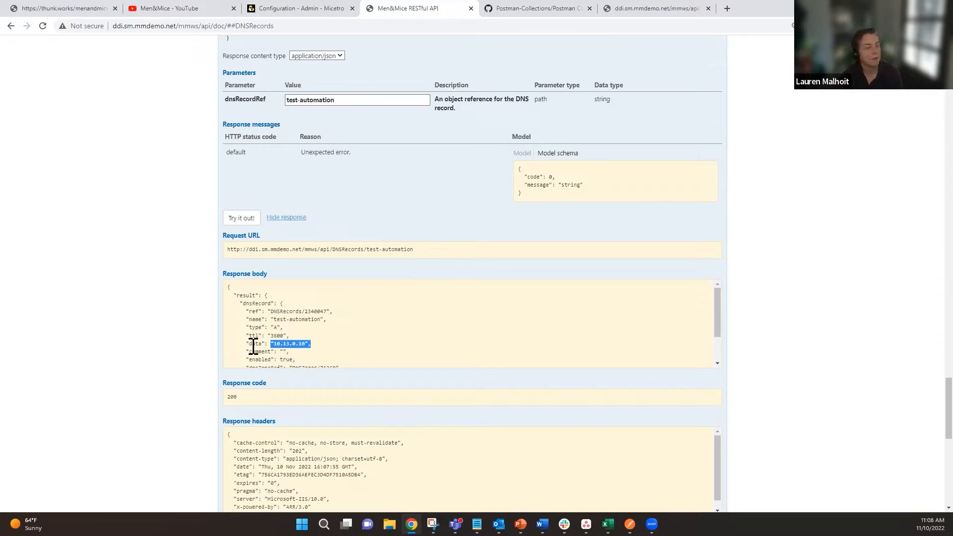
drag(253, 344, 266, 343)
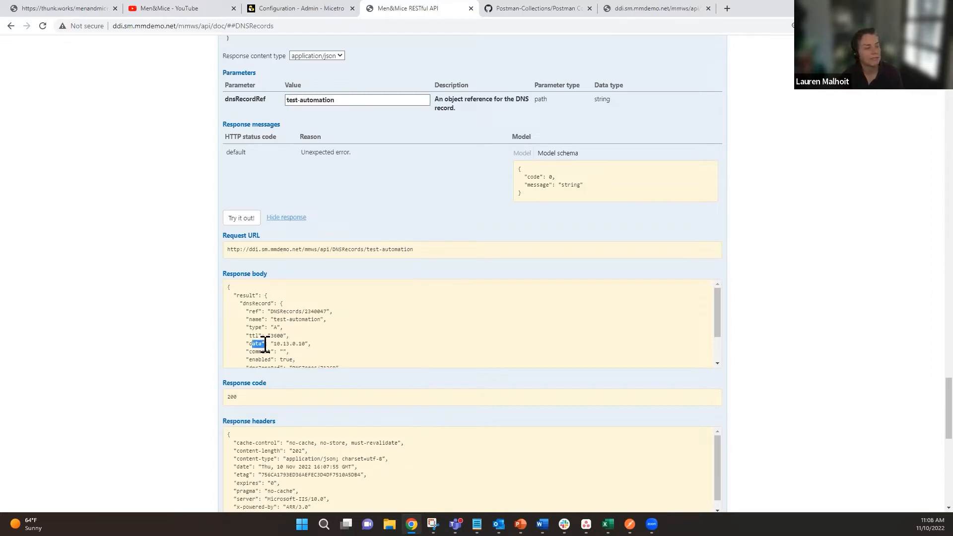
click(321, 343)
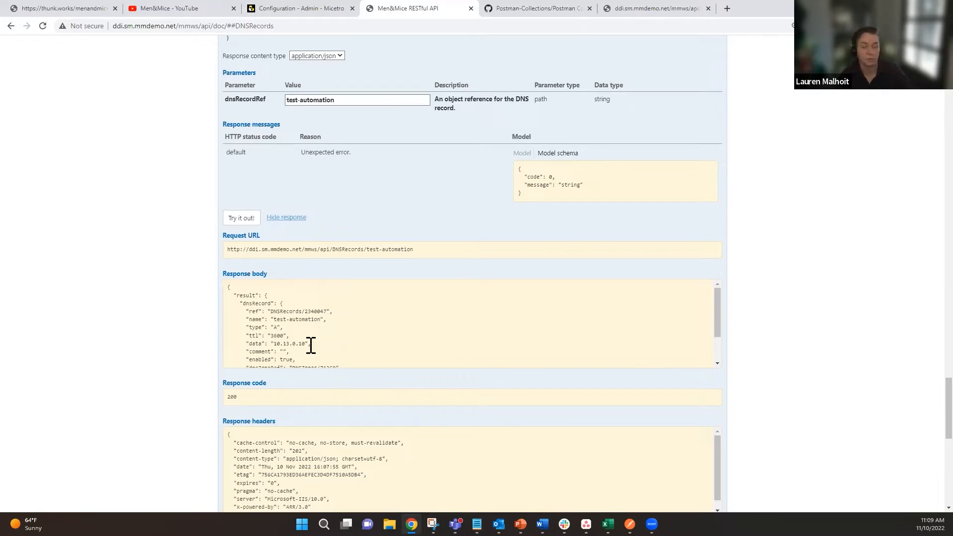
scroll(312, 347, down, 2)
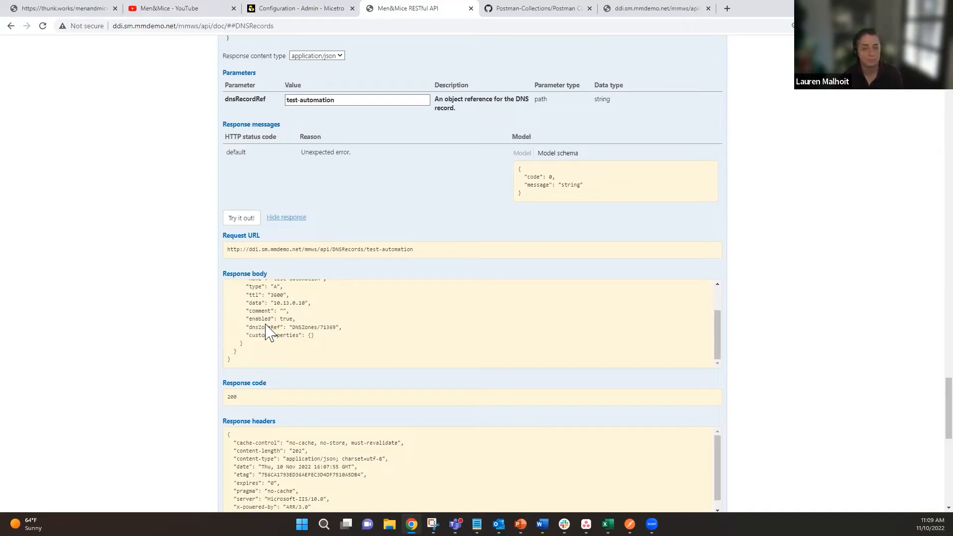
drag(257, 406, 177, 404)
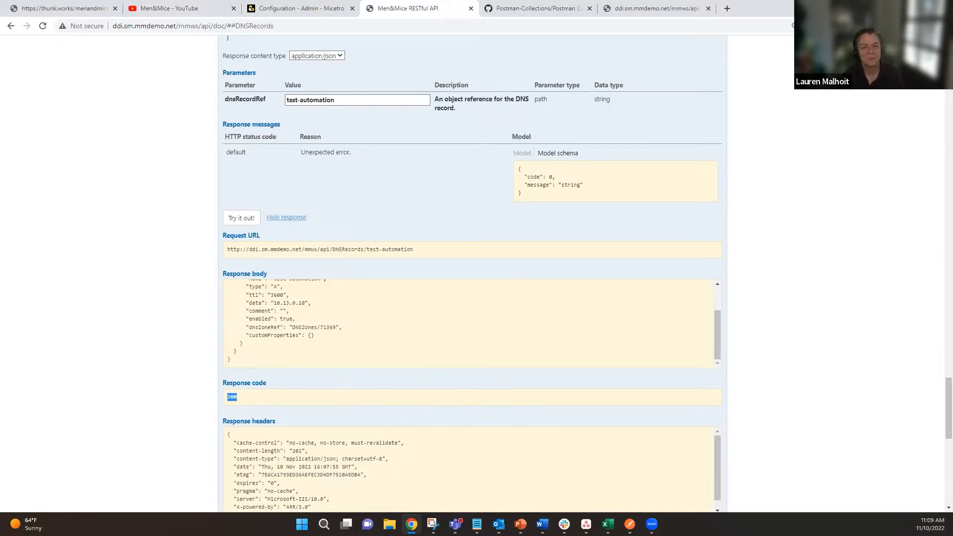
Find the DHCPScopes section and collapse its GET /DHCPScopes operation.
scroll(131, 369, up, 15)
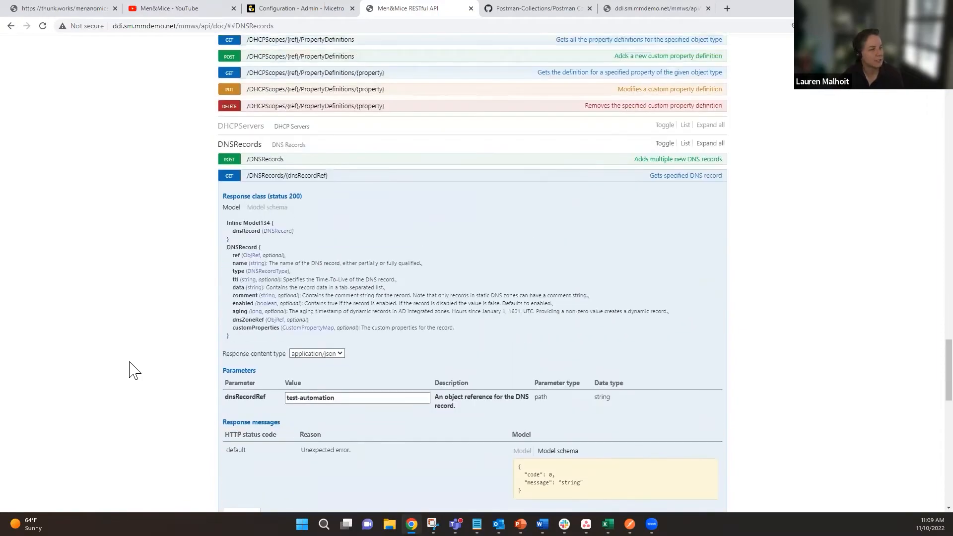
scroll(132, 369, up, 10)
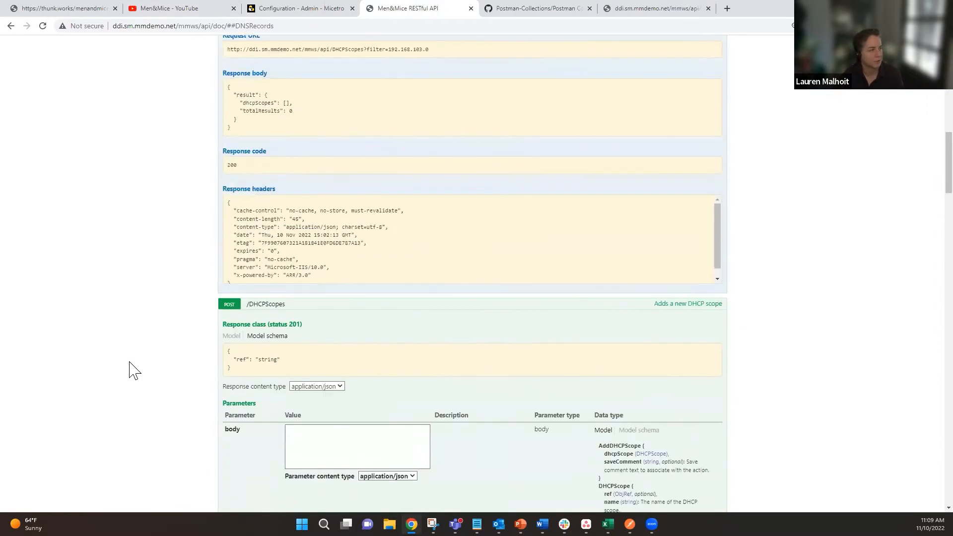
scroll(132, 369, up, 5)
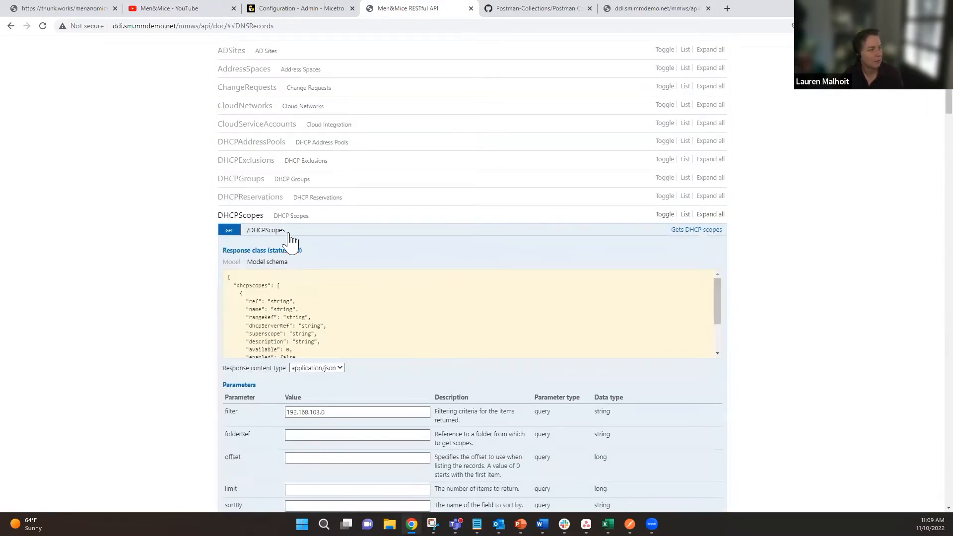
scroll(136, 292, down, 3)
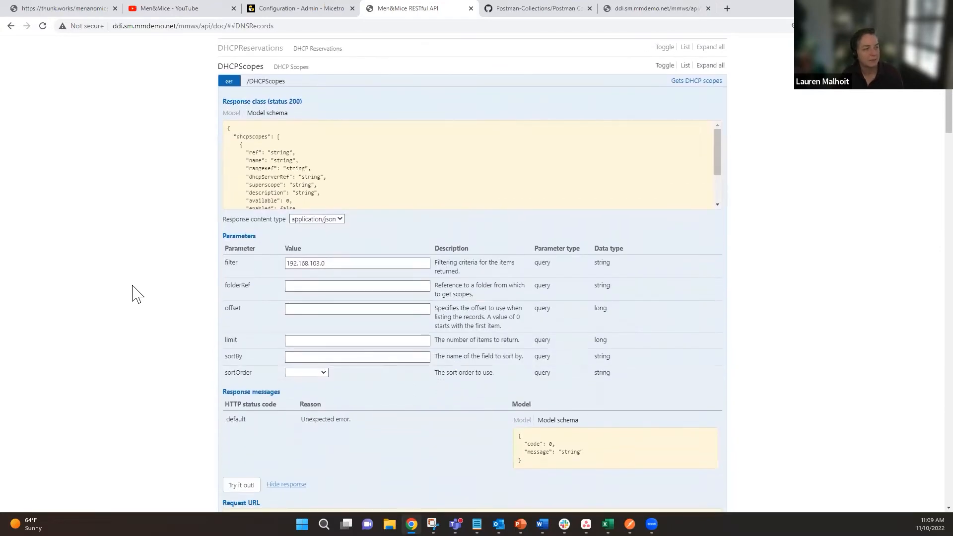
click(252, 82)
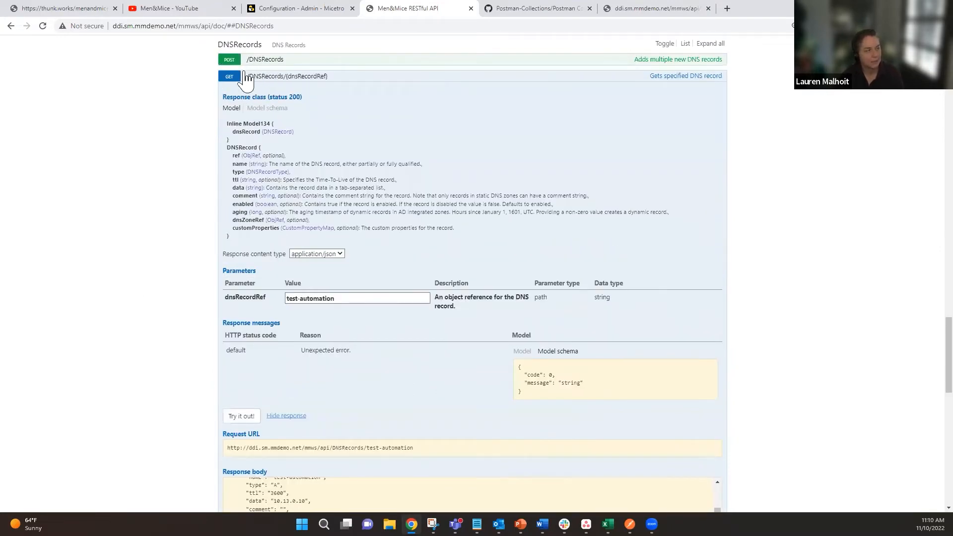
Collapse the GET /DNSRecords/{dnsRecordRef} operation and leave POST /DNSRecords collapsed after a brief look at its details.
click(244, 74)
click(262, 59)
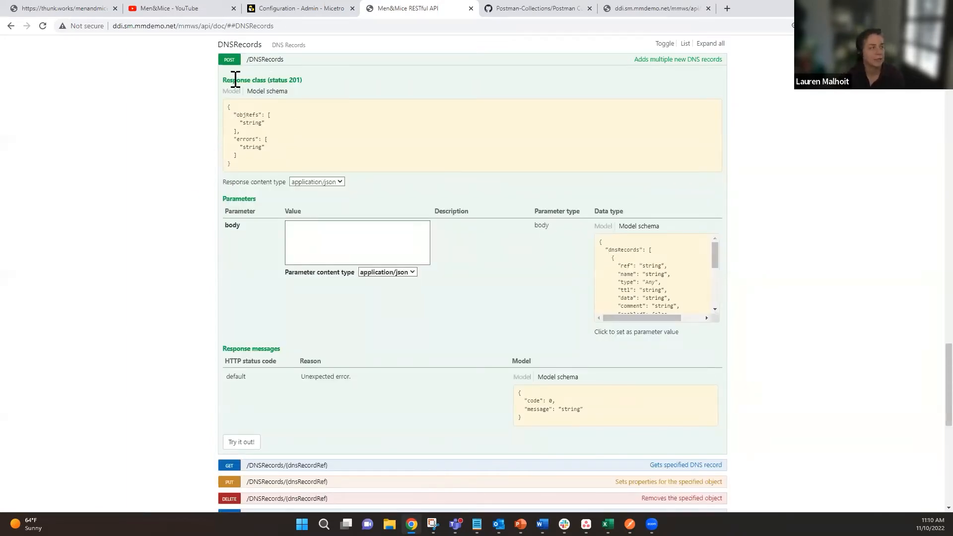
scroll(196, 196, up, 6)
click(275, 361)
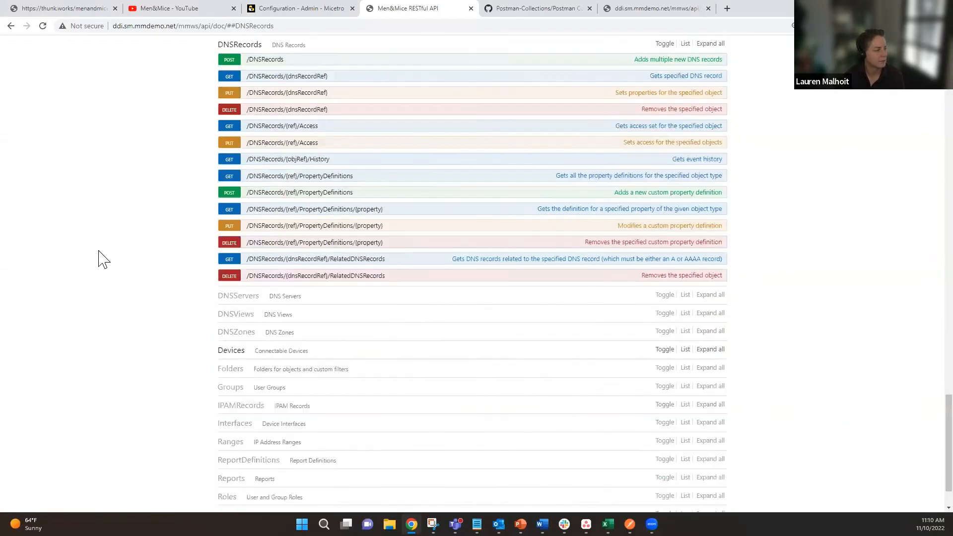
Find the POST /DHCPScopes operation and examine its body parameter and the AddDHCPScope data type model.
scroll(103, 259, up, 15)
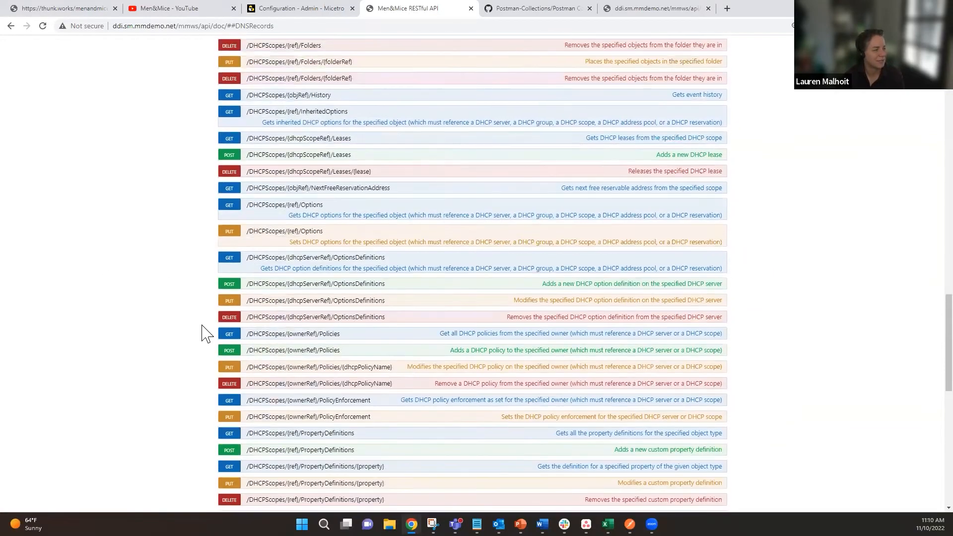
scroll(202, 334, up, 15)
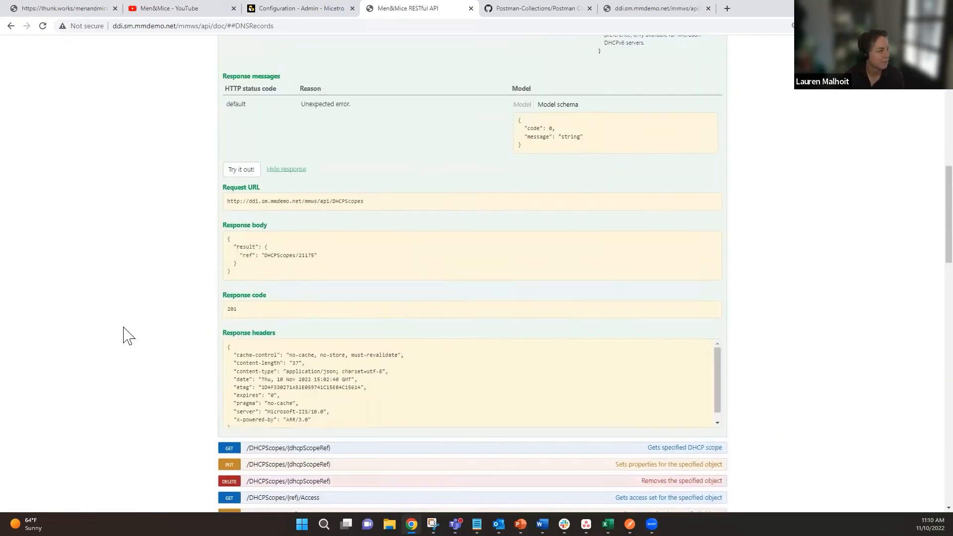
scroll(128, 336, up, 10)
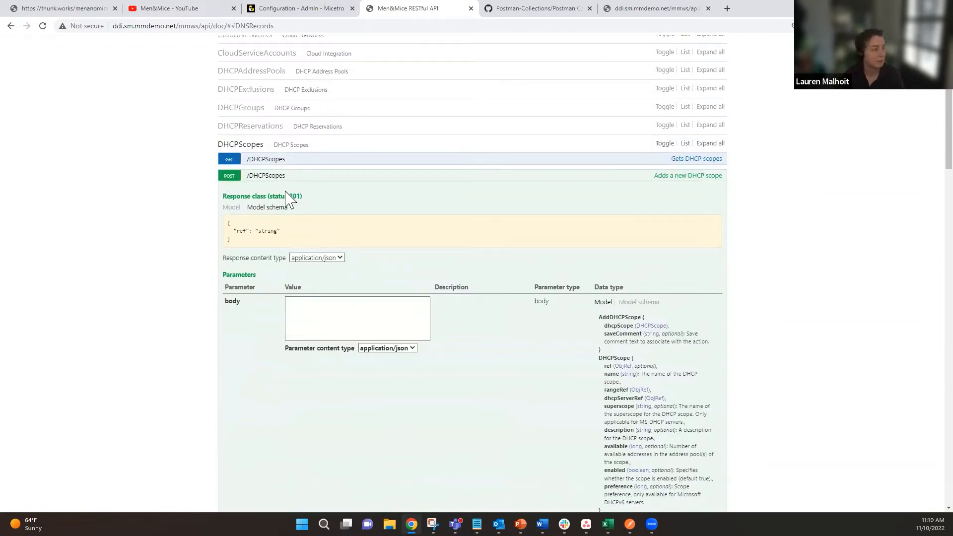
scroll(147, 319, down, 3)
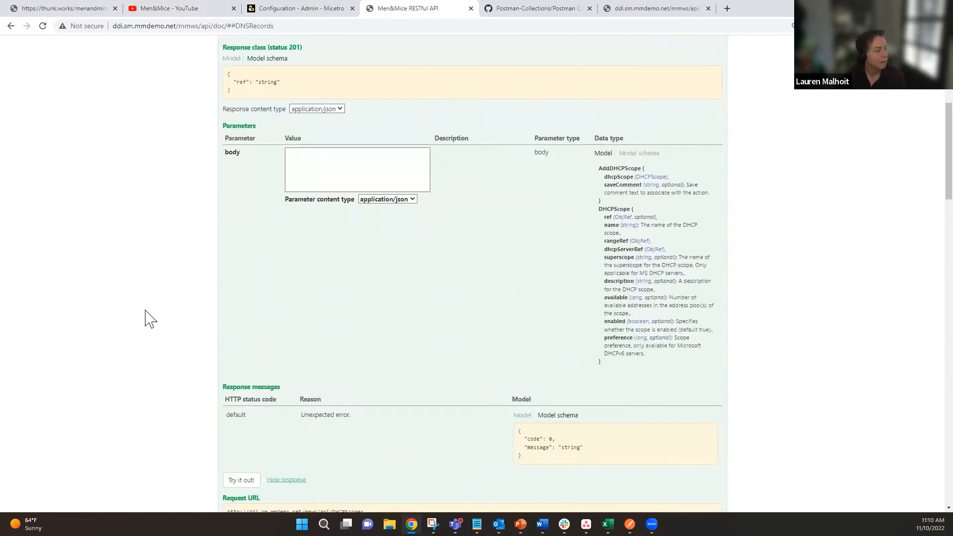
scroll(149, 319, down, 2)
scroll(149, 319, up, 3)
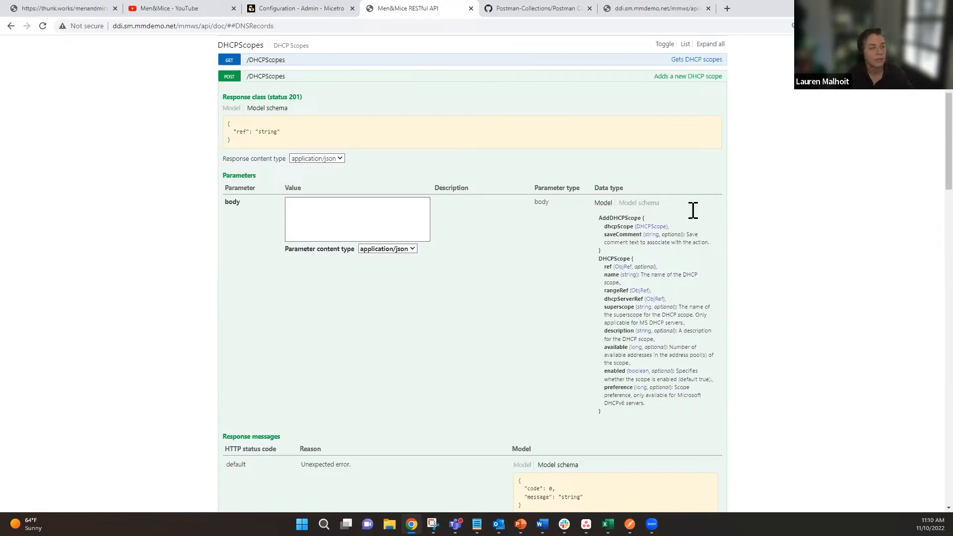
Fill the body parameter with the sample JSON from the model schema, look it over and return the data type to the model description.
click(646, 203)
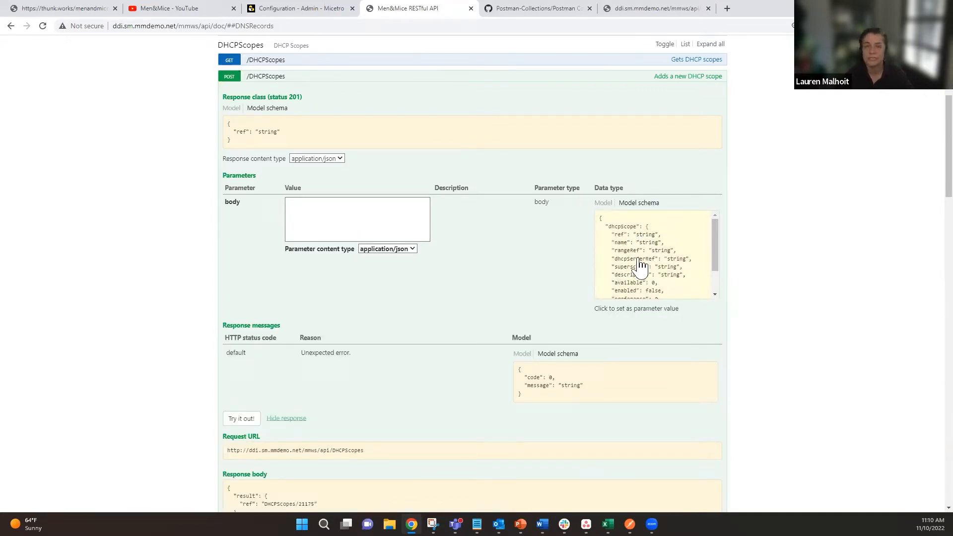
scroll(641, 266, down, 2)
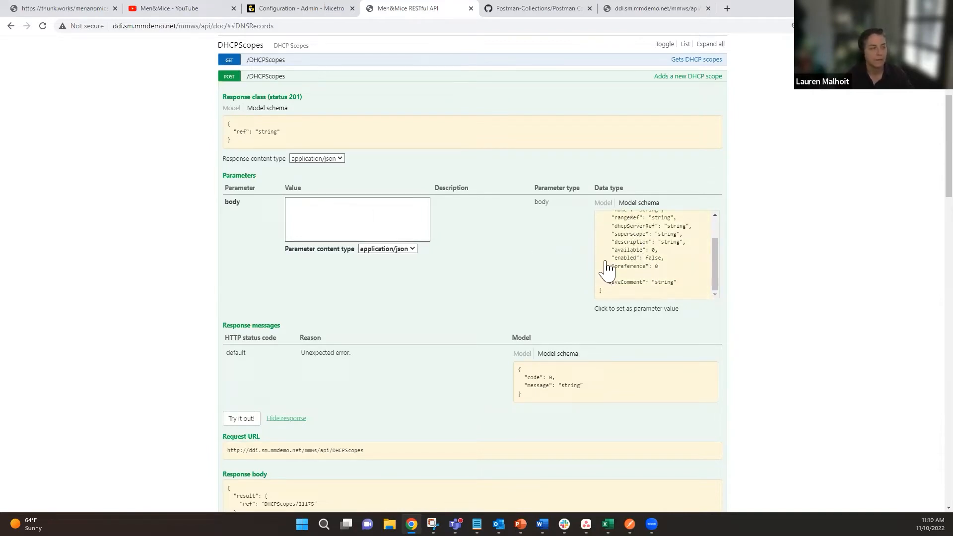
click(679, 265)
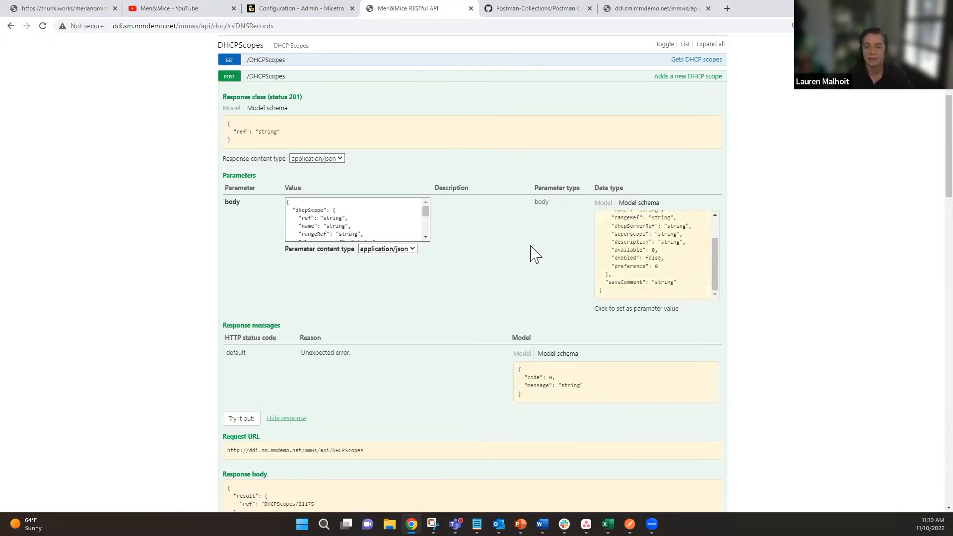
drag(294, 212, 392, 240)
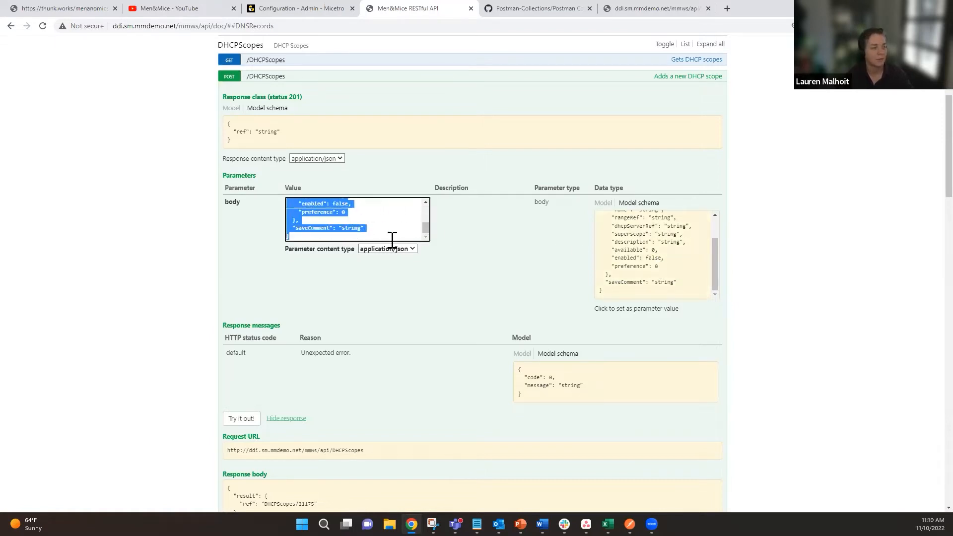
click(390, 226)
scroll(391, 222, up, 2)
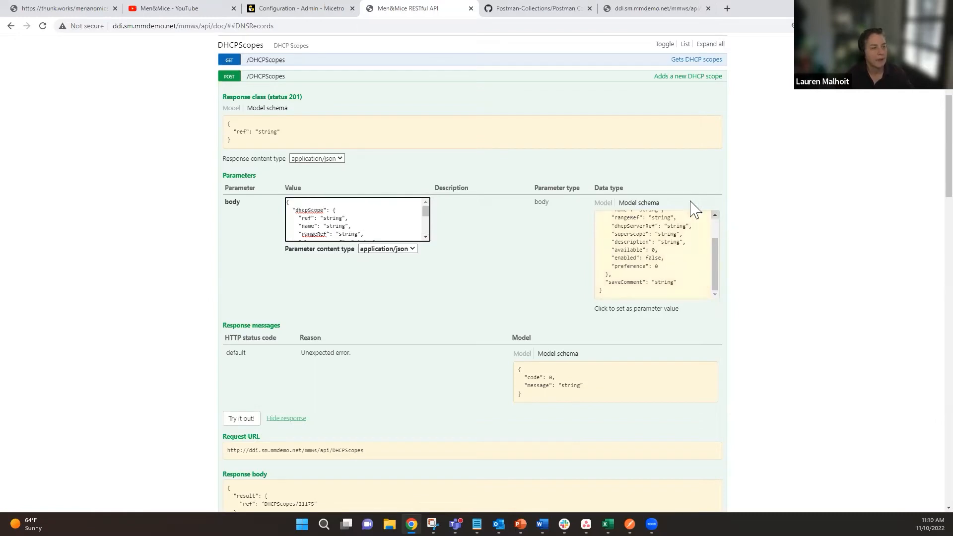
click(603, 203)
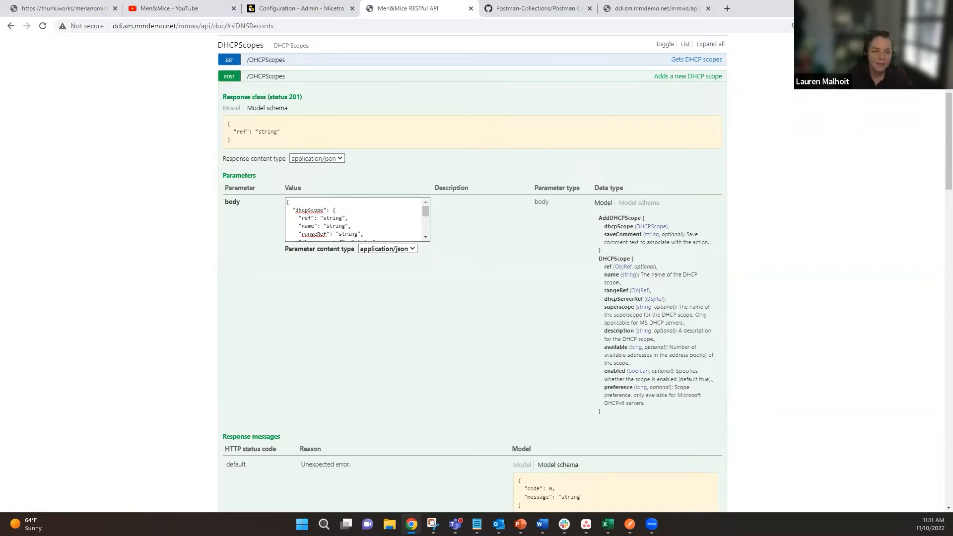
Replace the body with the prepared JSON for scope "Branch 1 Closet", rangeRef 192.168.103.0/24, enabled true, and saveComment "New DHCP scope for automation demo".
key(alt+Tab)
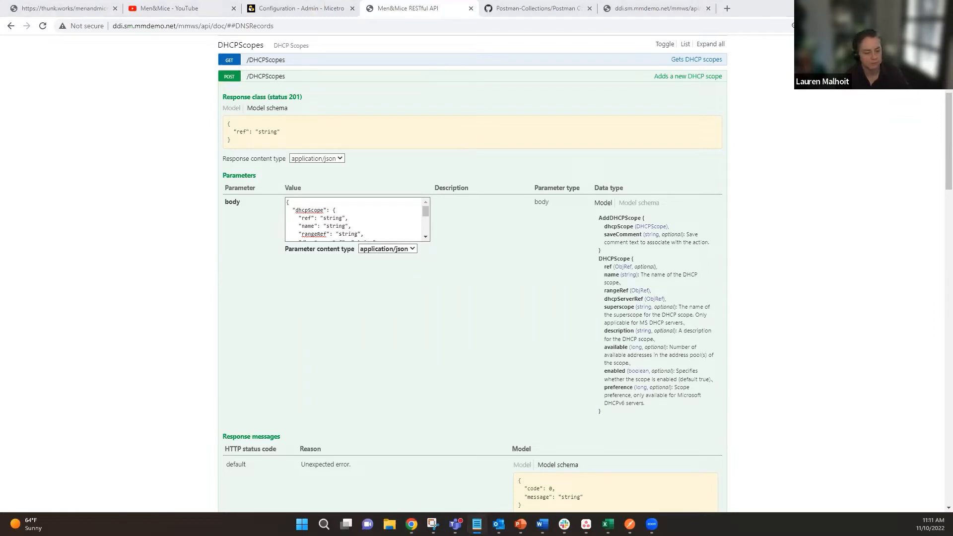
drag(287, 203, 358, 263)
key(ctrl+v)
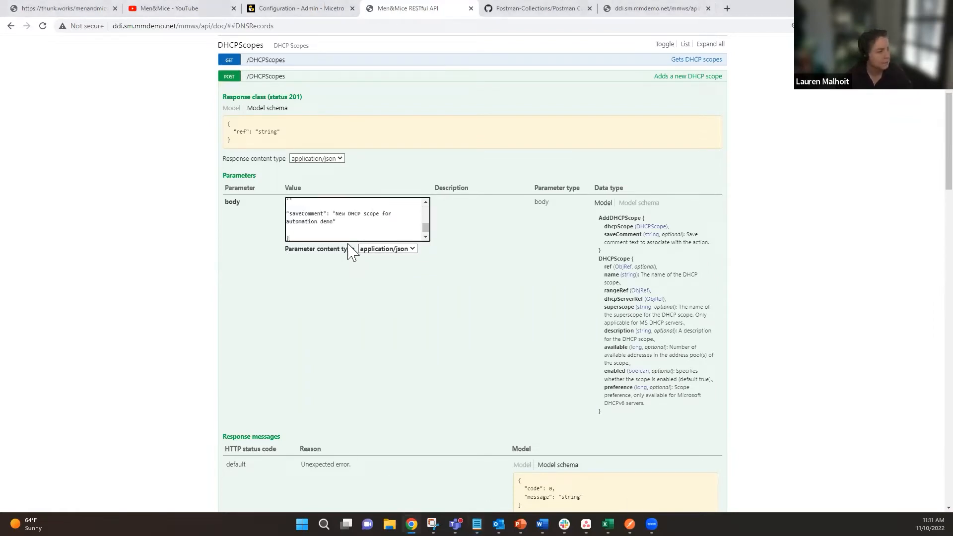
scroll(353, 222, up, 5)
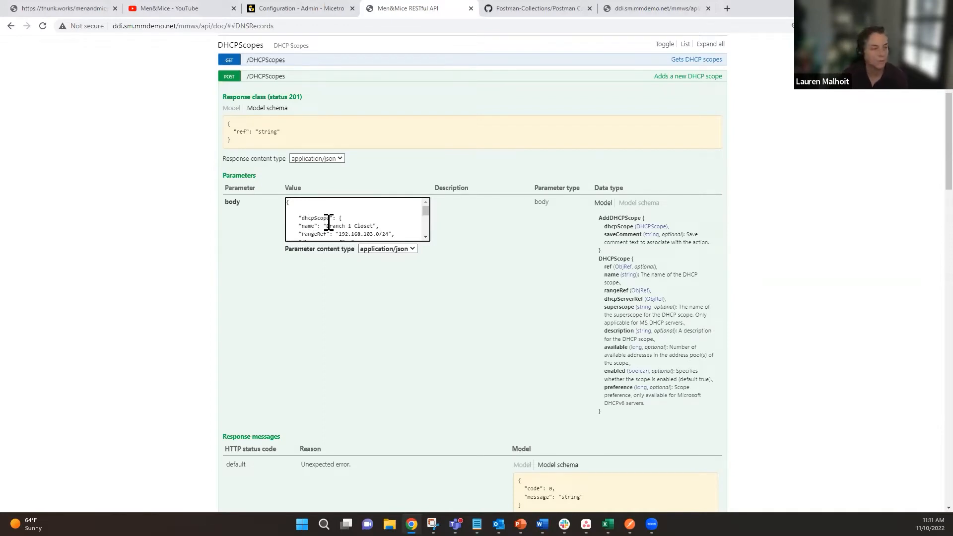
scroll(329, 222, down, 2)
scroll(329, 222, up, 2)
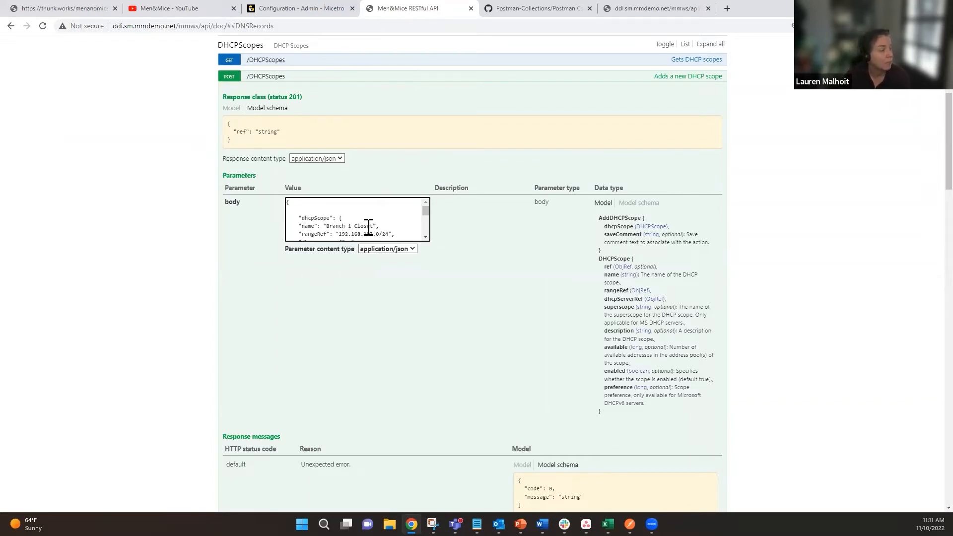
Highlight the dhcpServerRef value in the body JSON.
click(426, 237)
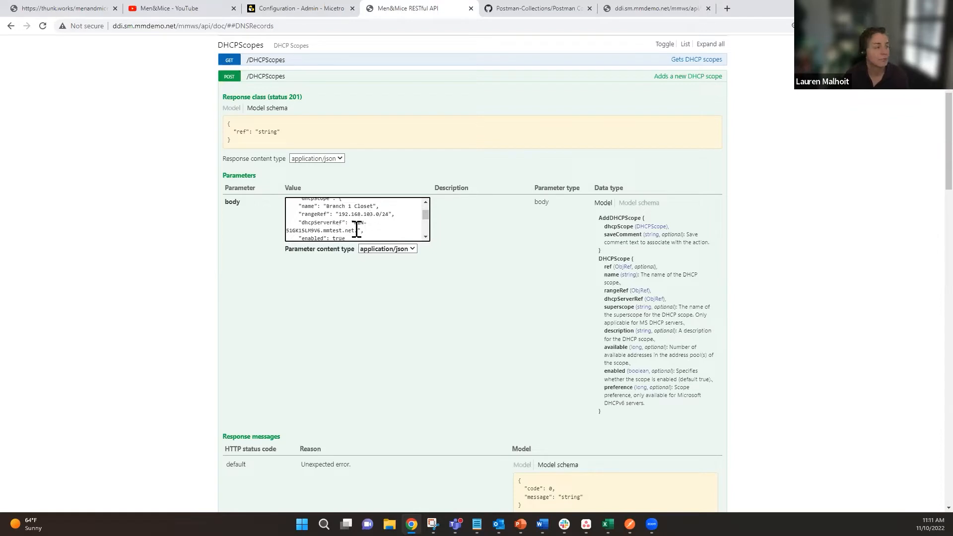
drag(357, 230, 354, 224)
drag(357, 226, 351, 223)
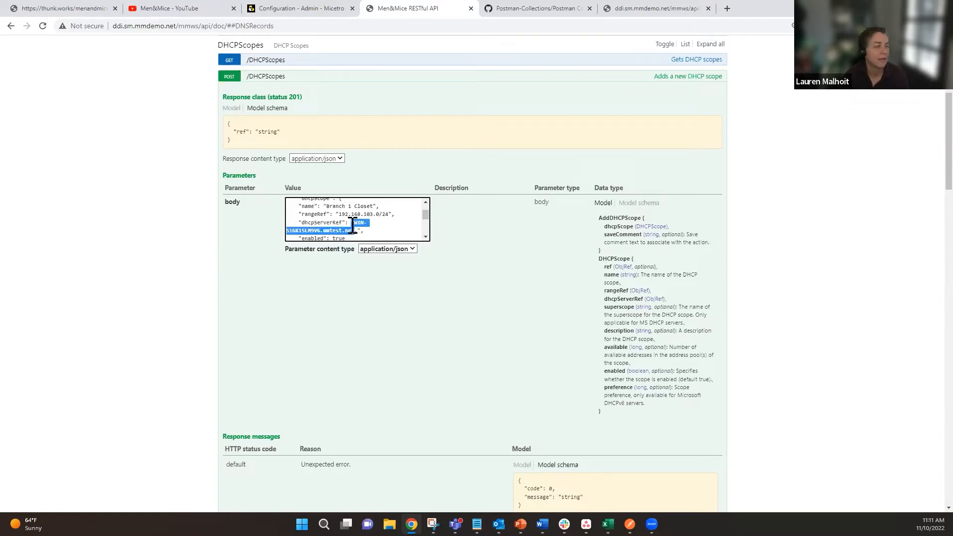
Switch to Micetro and check the name of the Microsoft DHCP server at 10.9.0.150 in its edit dialog, leaving its settings unchanged.
click(310, 10)
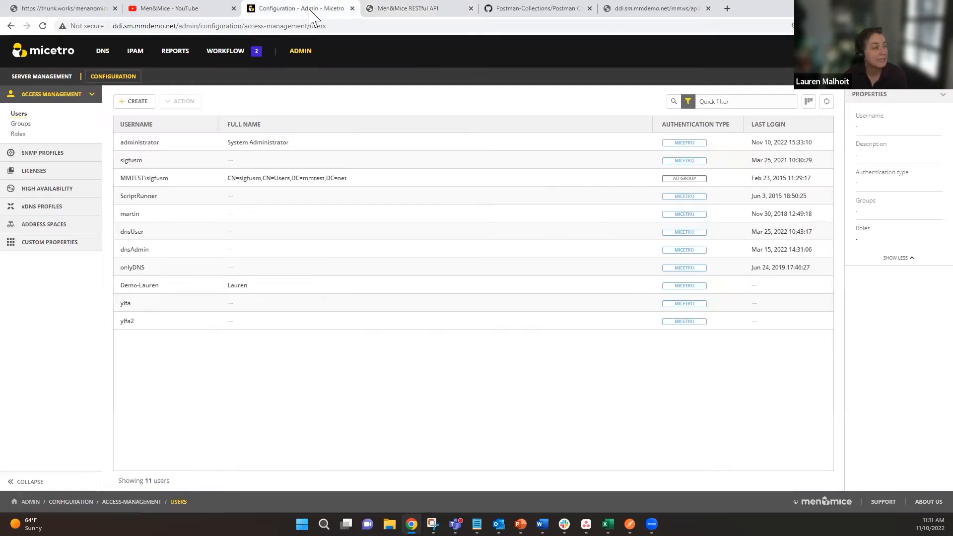
click(48, 77)
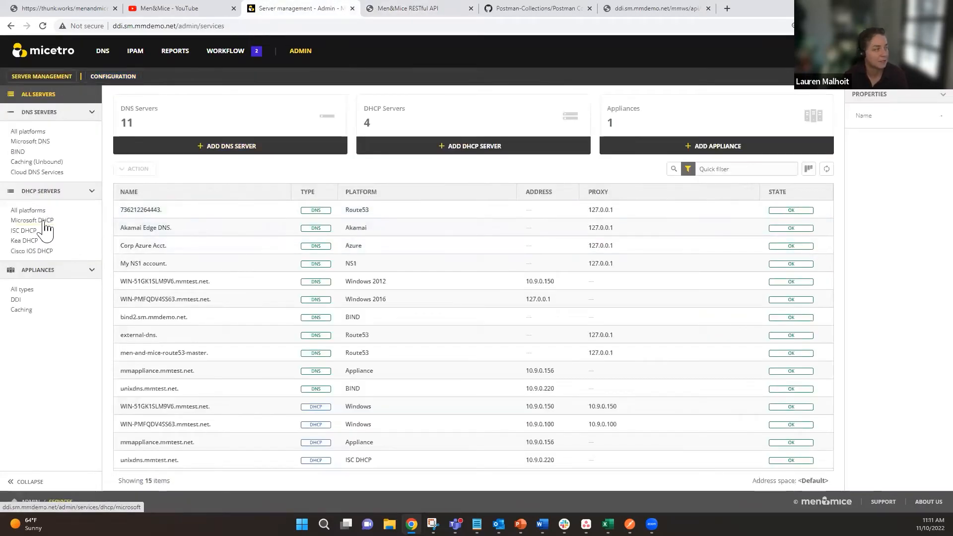
click(43, 221)
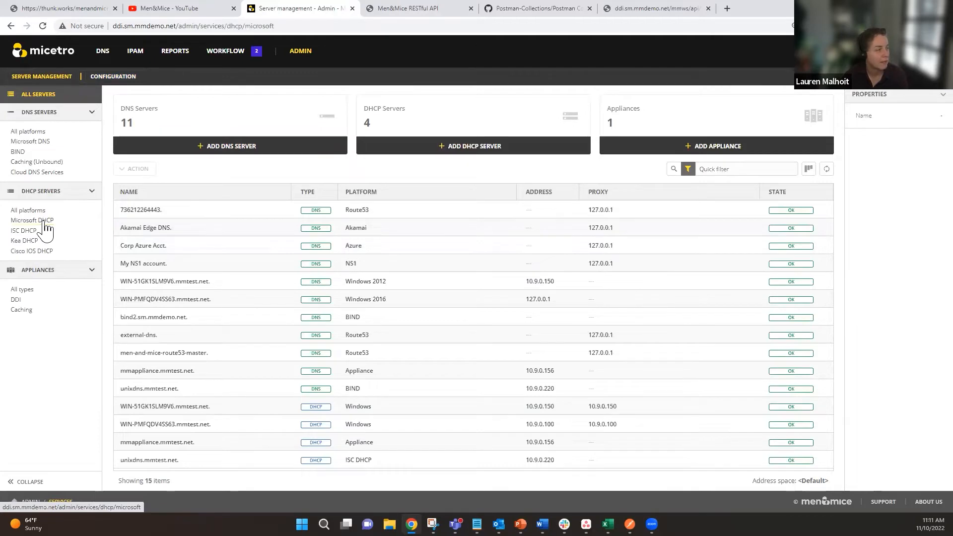
double_click(192, 148)
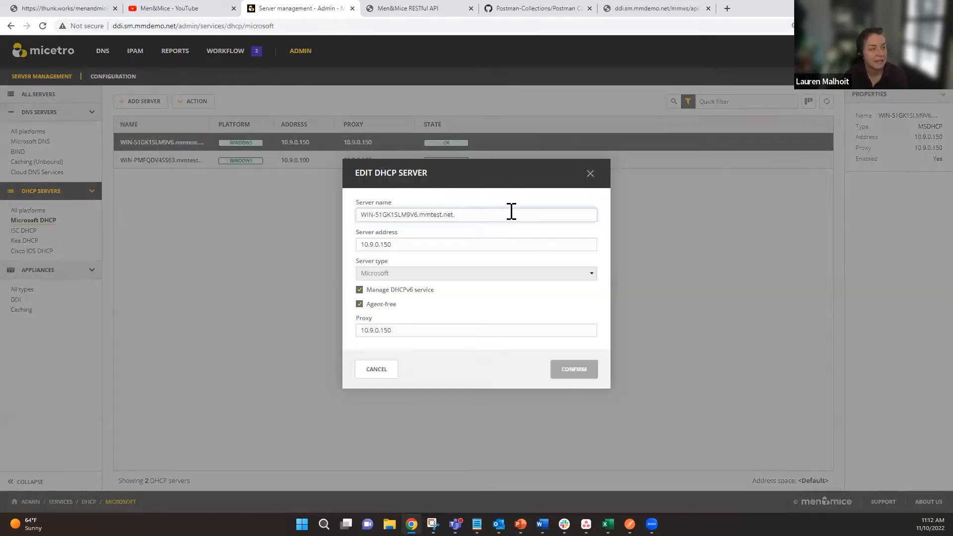
drag(511, 211, 240, 212)
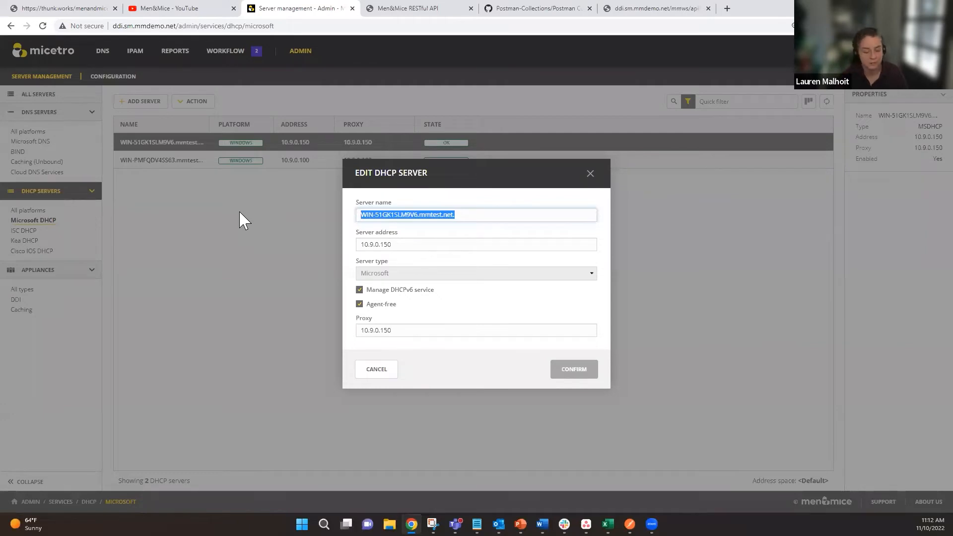
click(590, 174)
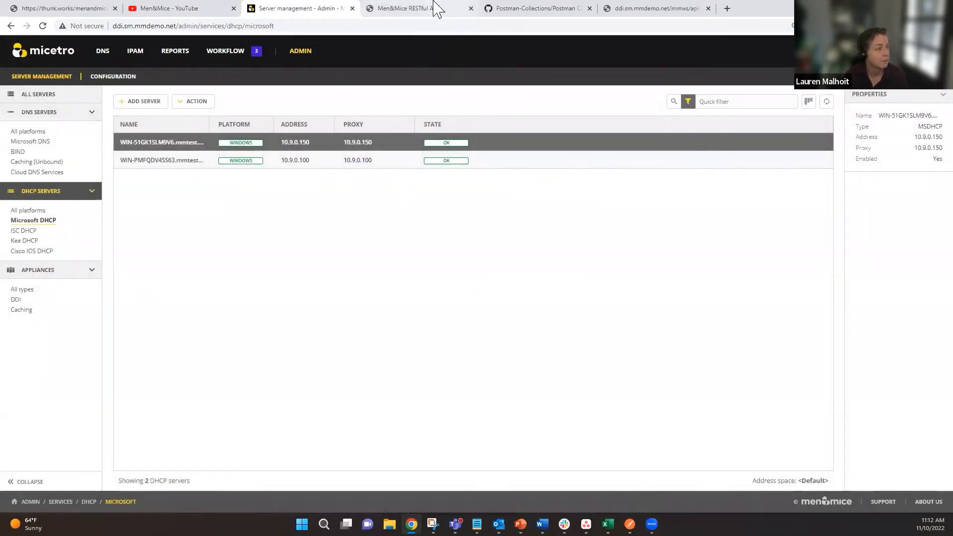
Return to the RESTful API documentation and review the enabled and saveComment entries in the rest of the body JSON.
click(422, 14)
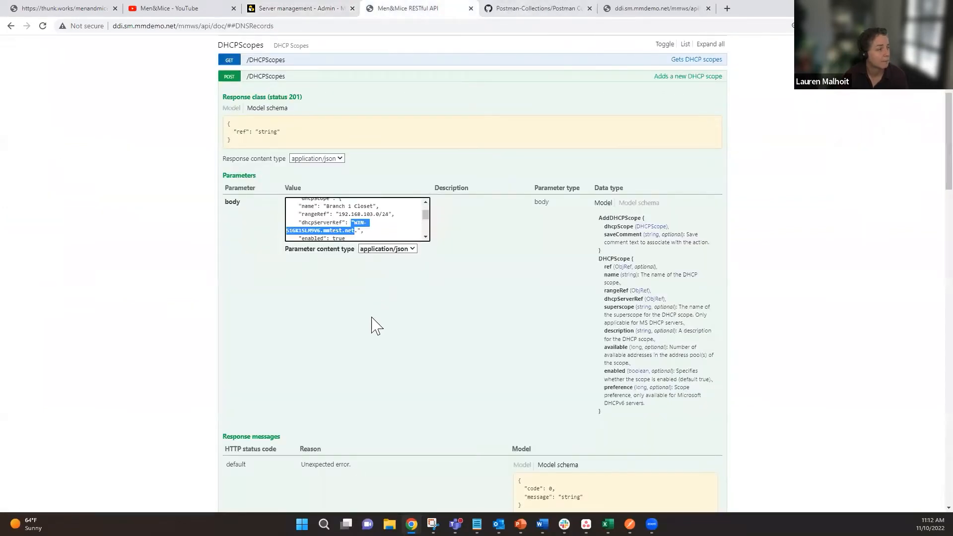
click(426, 237)
click(426, 237)
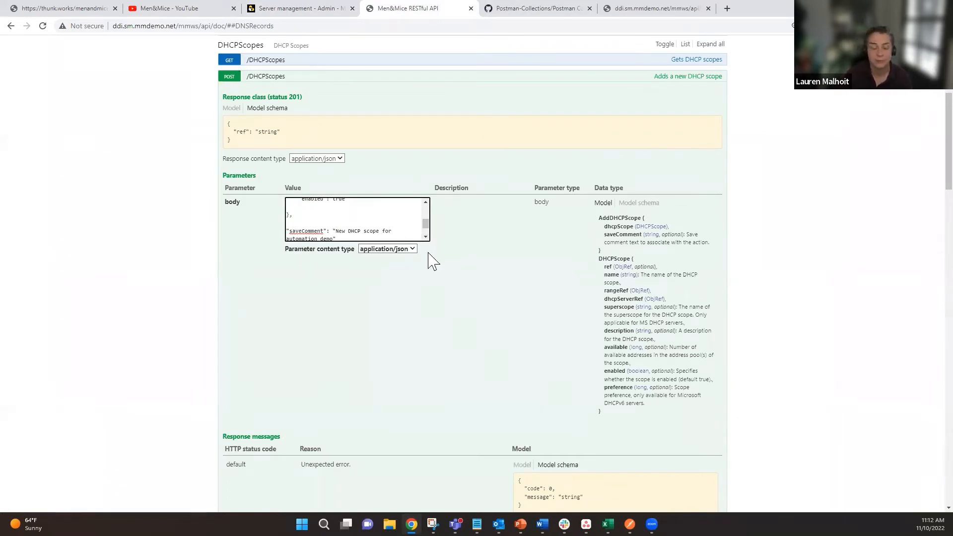
click(426, 237)
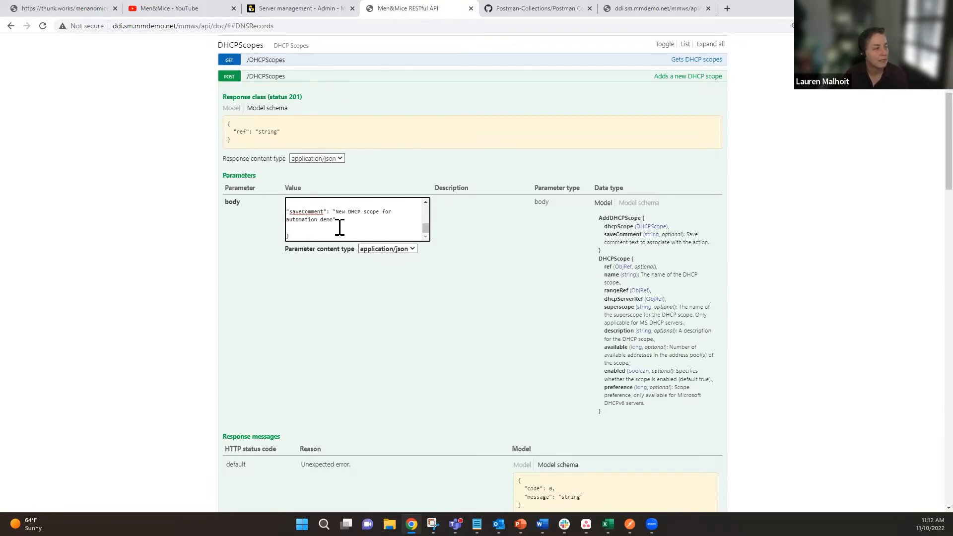
scroll(336, 228, down, 1)
scroll(297, 184, up, 5)
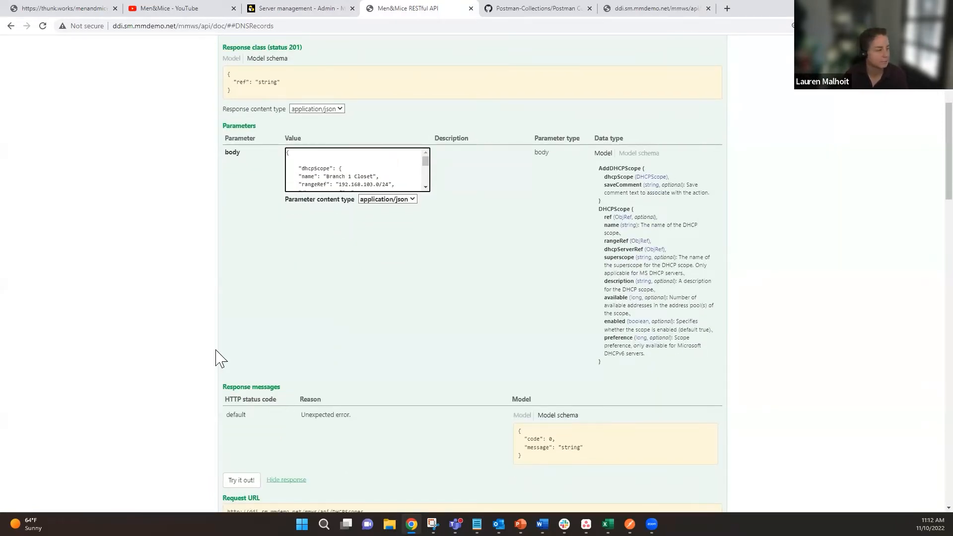
Send the POST /DHCPScopes request and highlight the response code.
scroll(159, 314, down, 3)
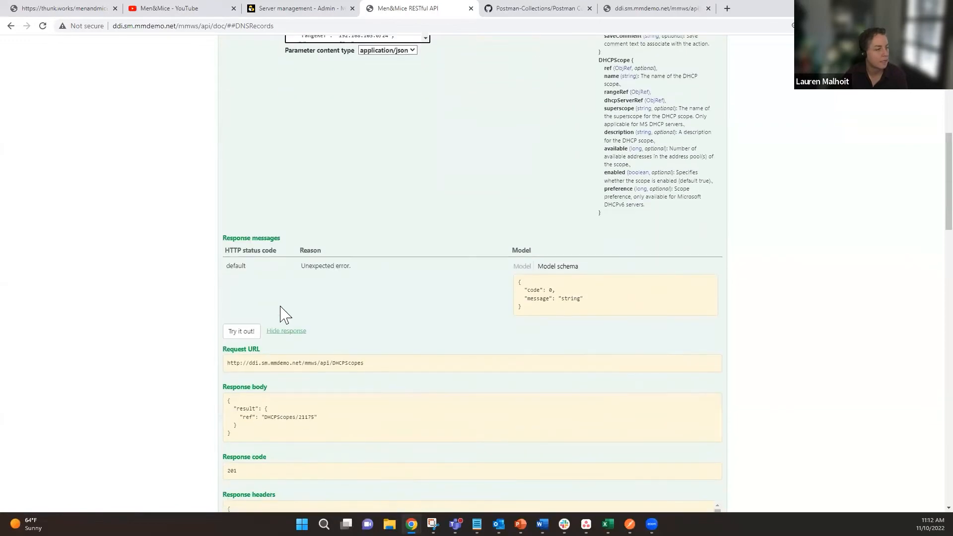
click(249, 332)
scroll(113, 351, down, 1)
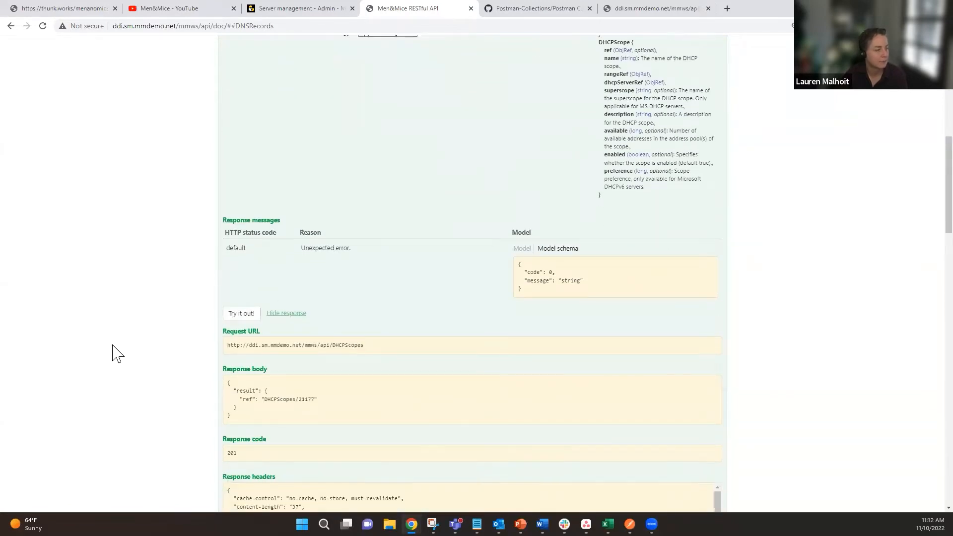
drag(298, 422, 214, 423)
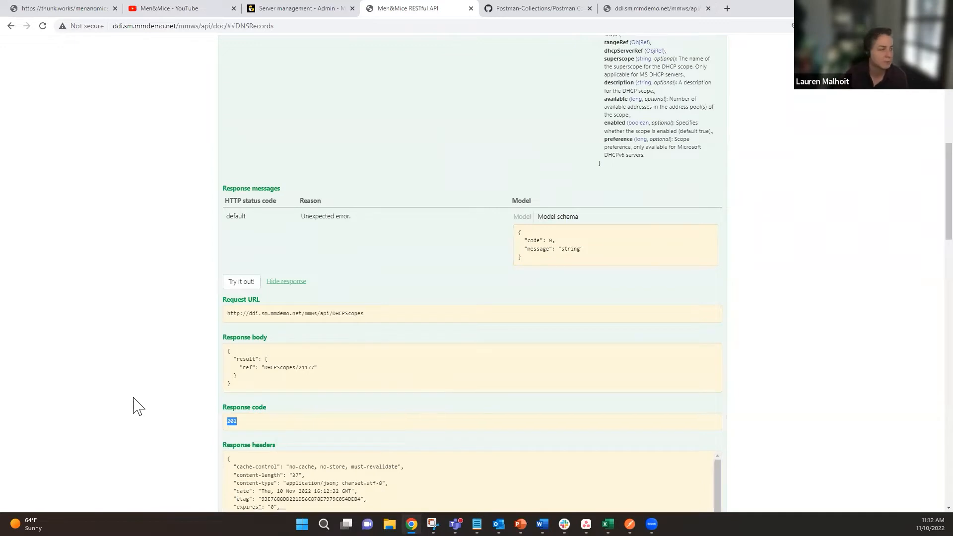
Switch to Micetro, list the DHCP scopes in IPAM and open the history of the 192.168.103.0/24 scope.
click(270, 11)
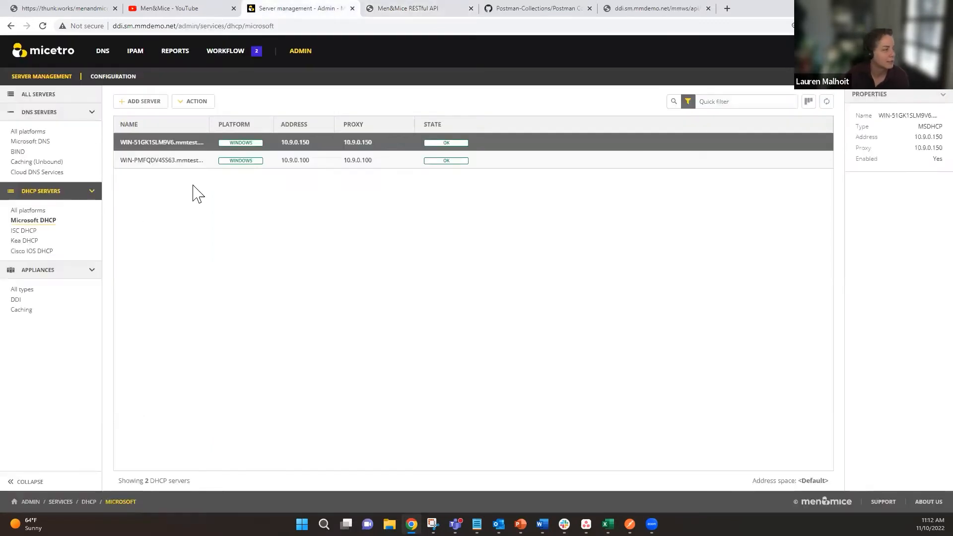
click(139, 56)
click(29, 130)
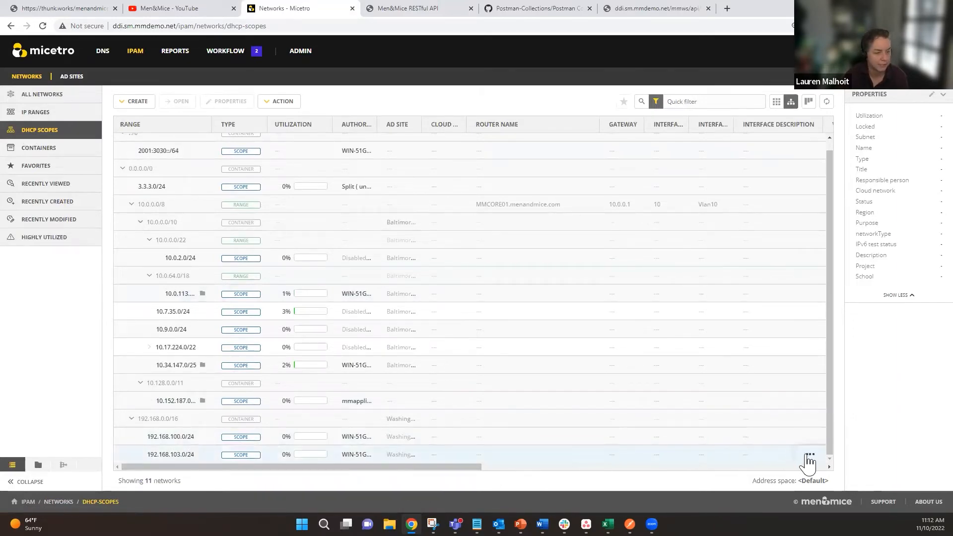
click(807, 455)
click(807, 456)
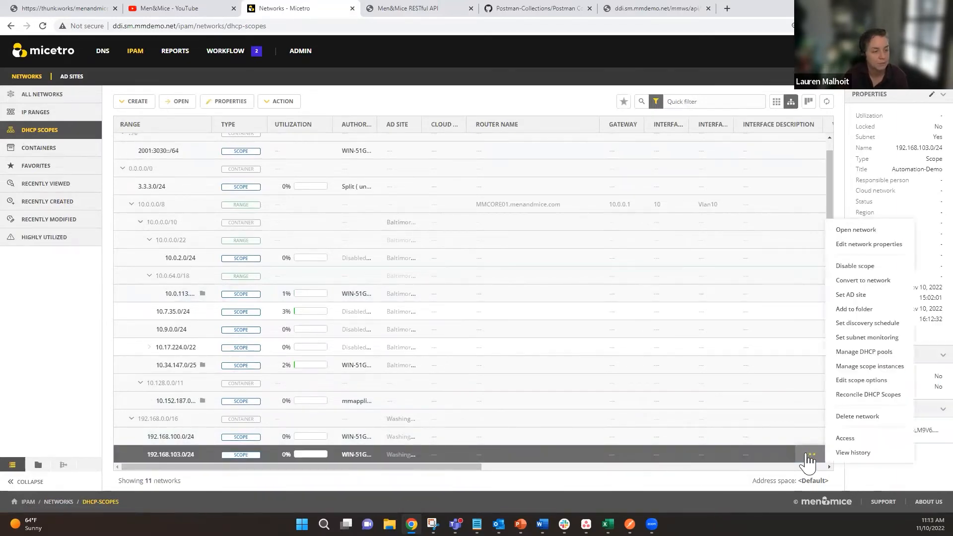
click(843, 453)
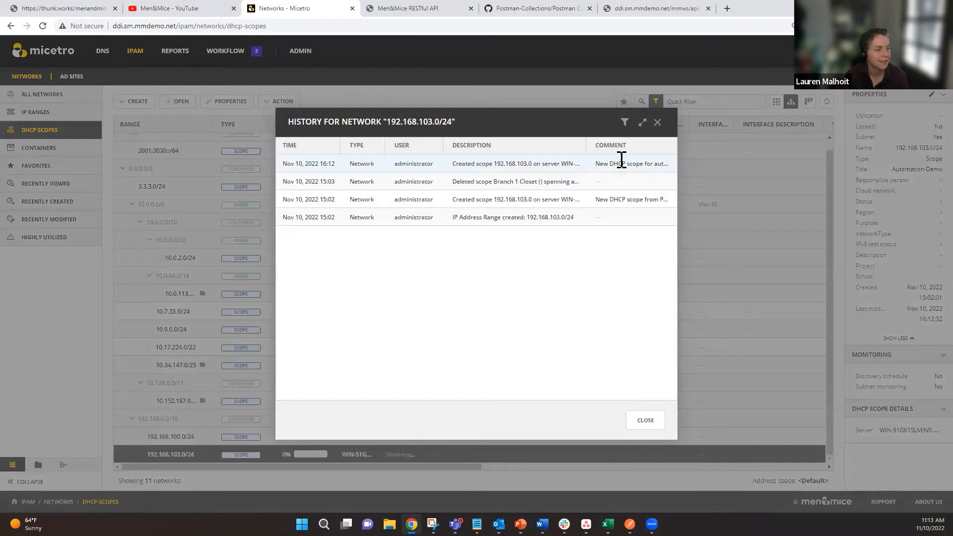
Narrow the history's description column to read the full comments, and close the history.
drag(596, 165, 694, 165)
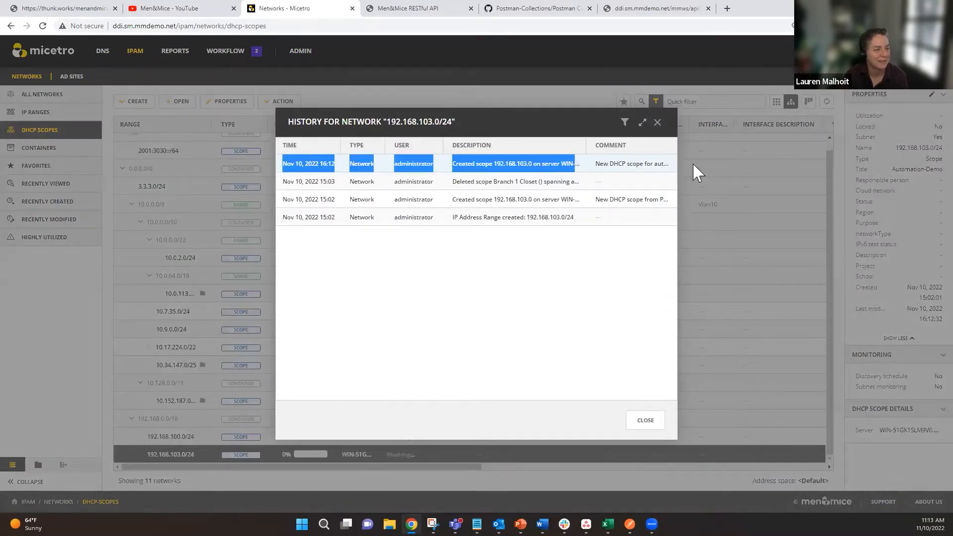
click(660, 160)
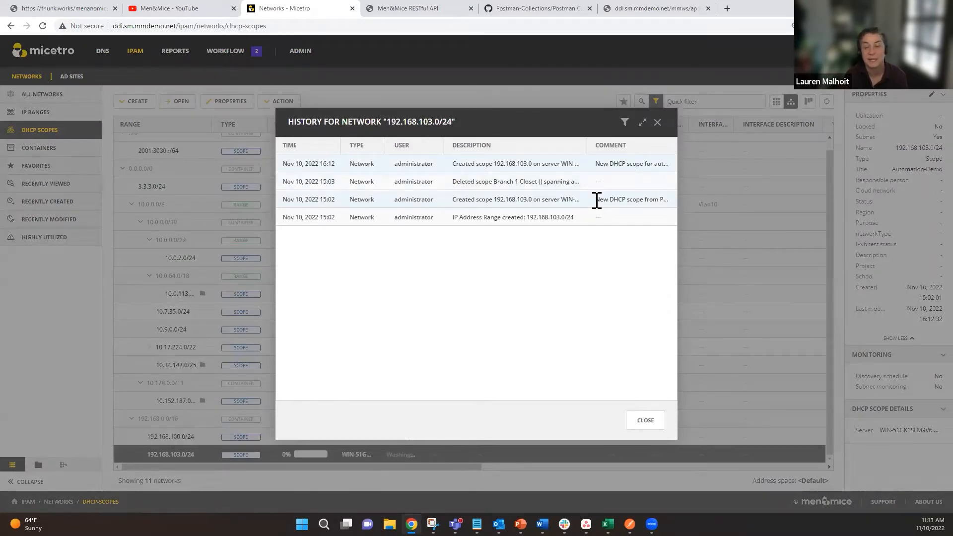
drag(586, 145, 516, 147)
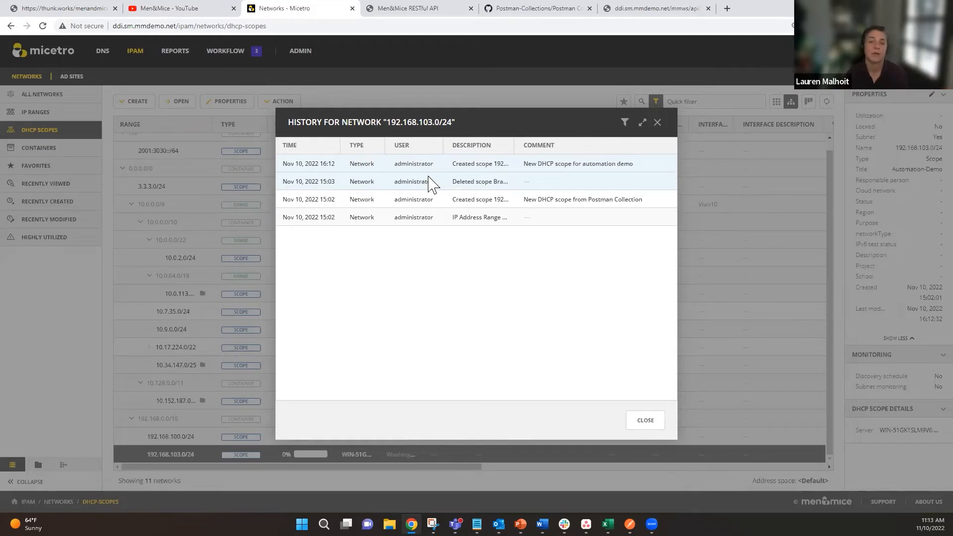
click(658, 131)
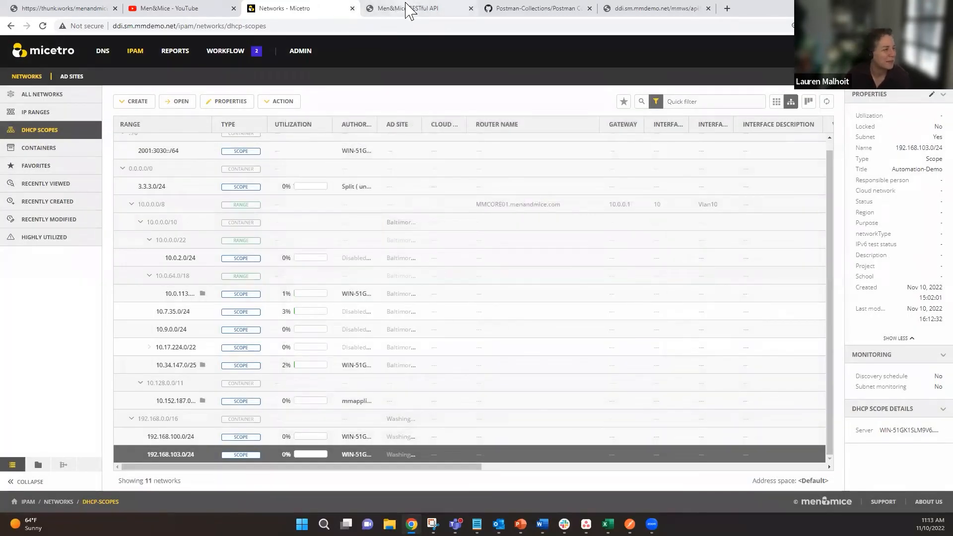
Return to the RESTful API documentation and review the POST /DHCPScopes body together with its request URL and response body.
click(408, 10)
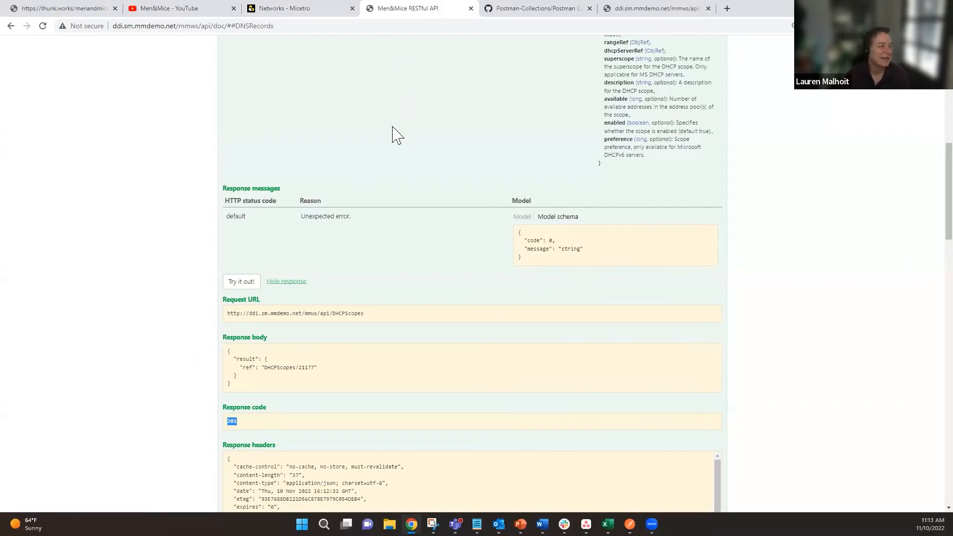
scroll(28, 211, up, 1)
scroll(28, 211, up, 1)
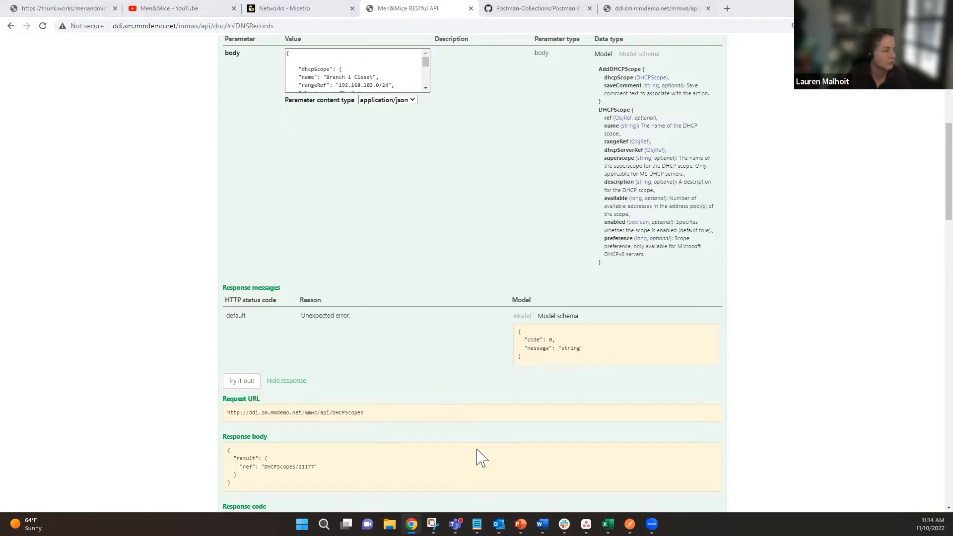
Switch to Postman and open the Find DHCP Servers request, showing its query parameters and JSON response body.
click(630, 524)
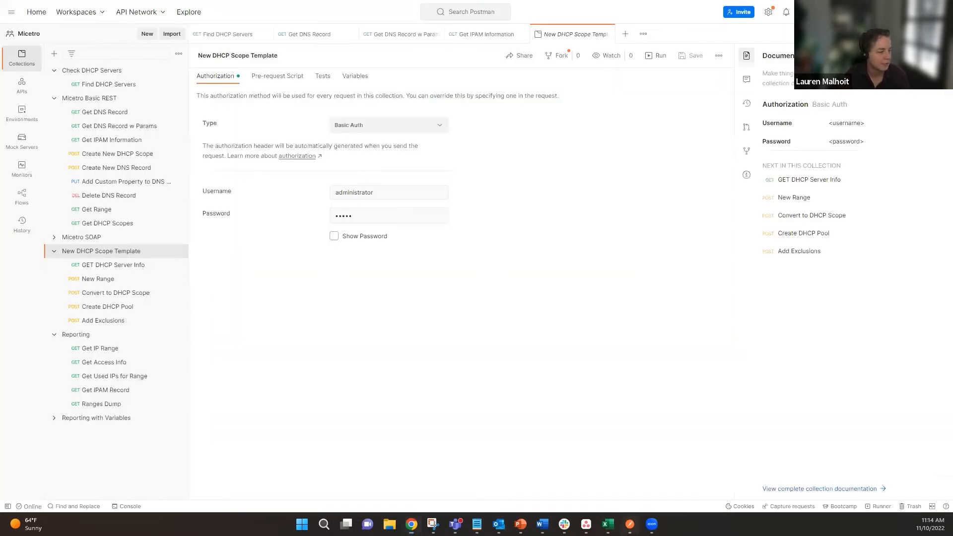
click(91, 88)
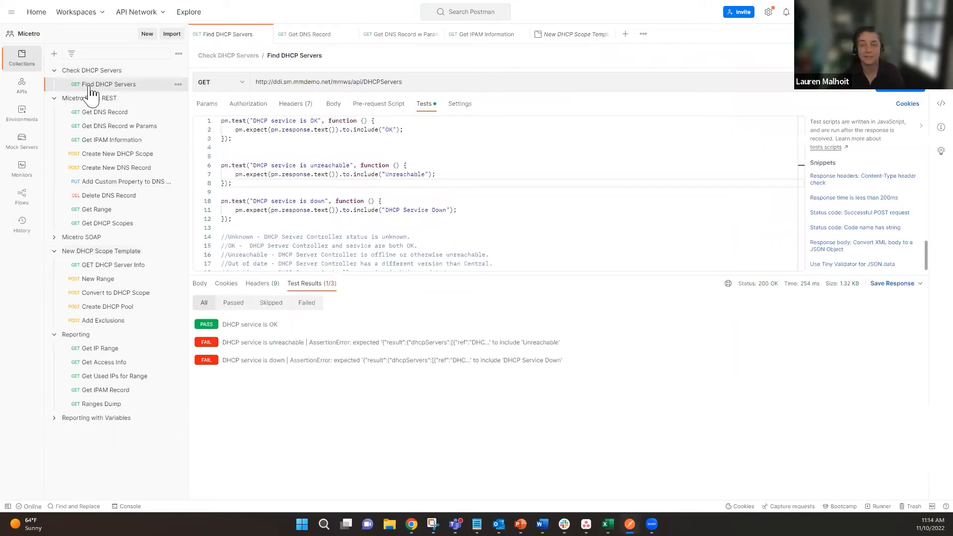
click(208, 105)
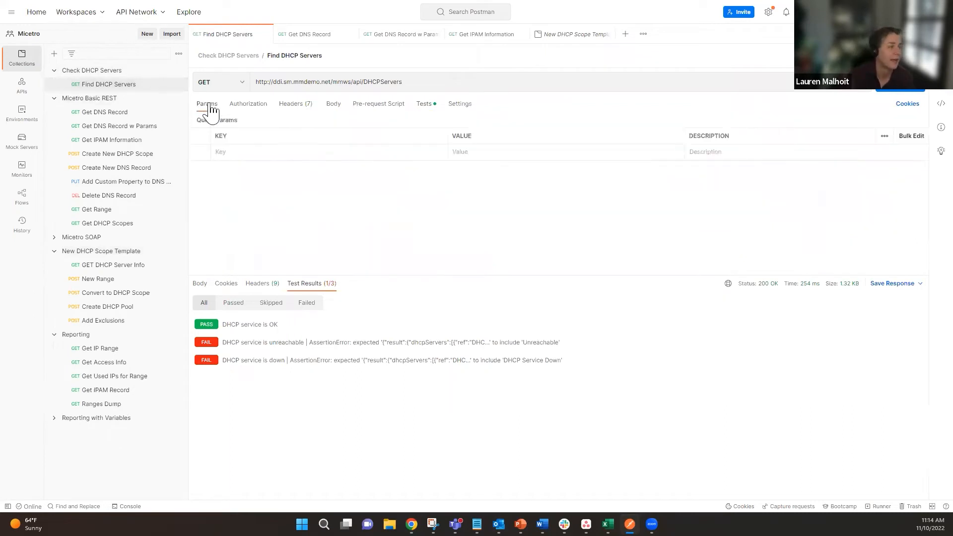
click(199, 285)
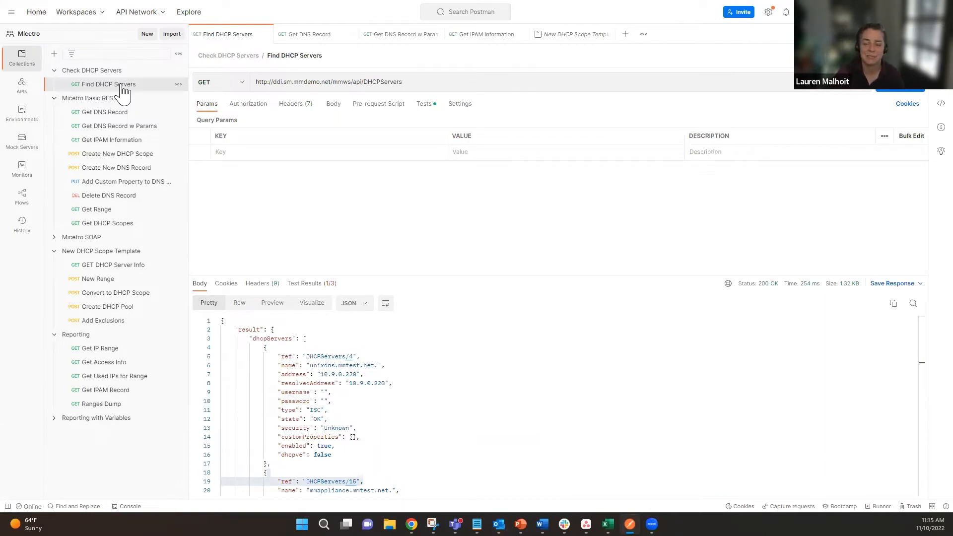
Review the available HTTP methods and the URL of the Find DHCP Servers request.
click(243, 84)
click(243, 83)
drag(423, 82, 255, 82)
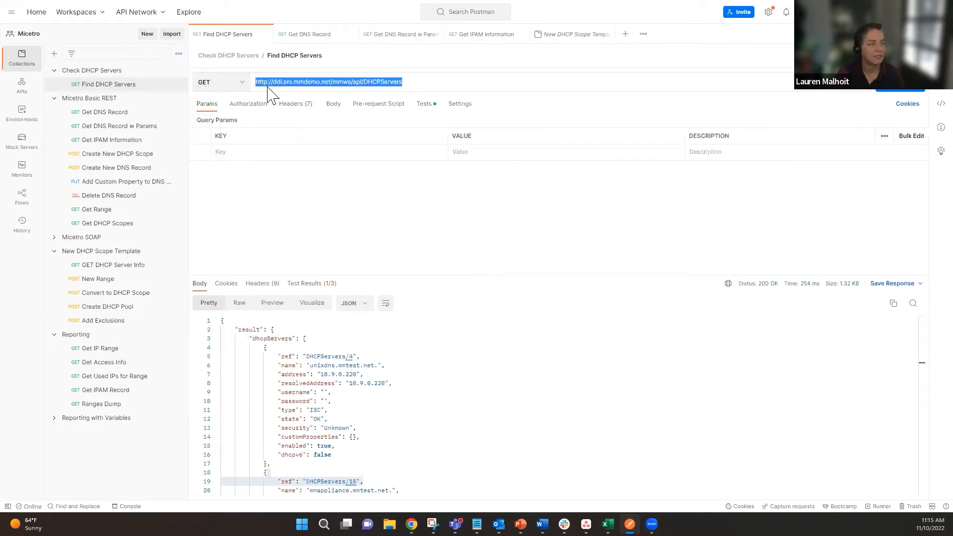
click(446, 84)
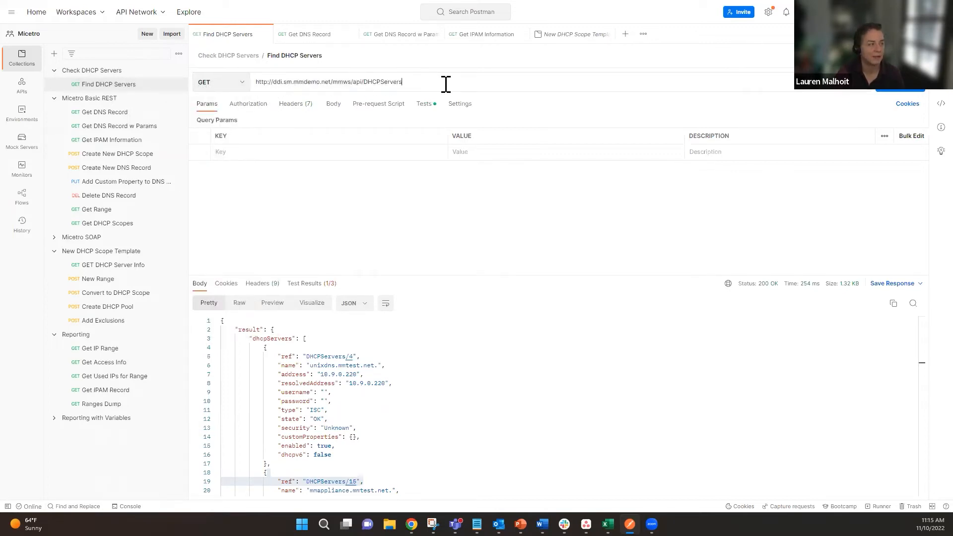
Return to the RESTful API documentation and collapse the POST /DHCPScopes details and the DHCPScopes section.
click(412, 525)
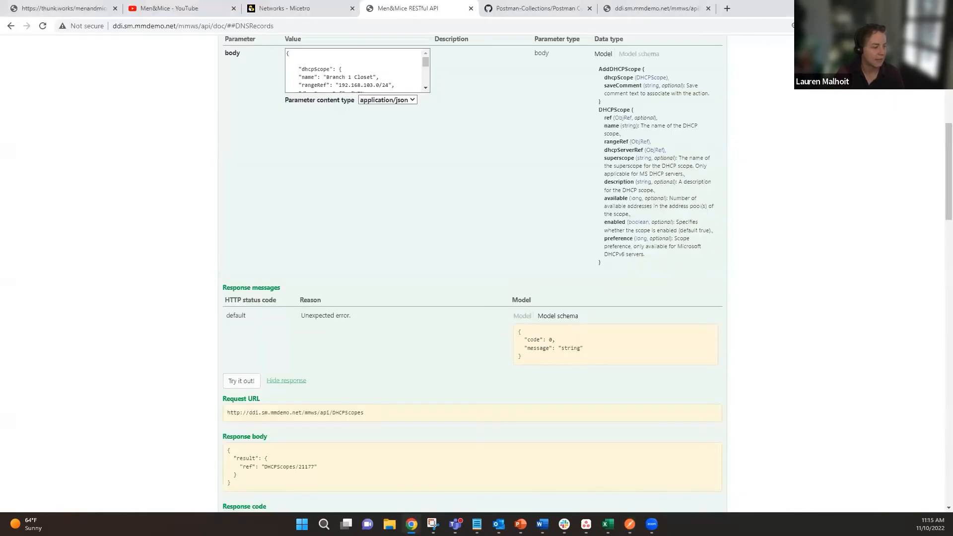
scroll(199, 276, up, 5)
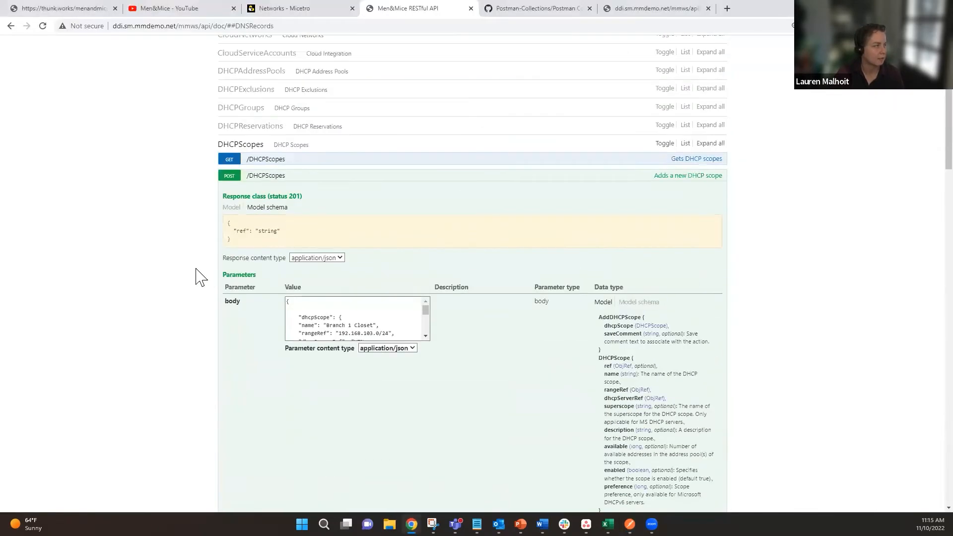
scroll(196, 169, down, 6)
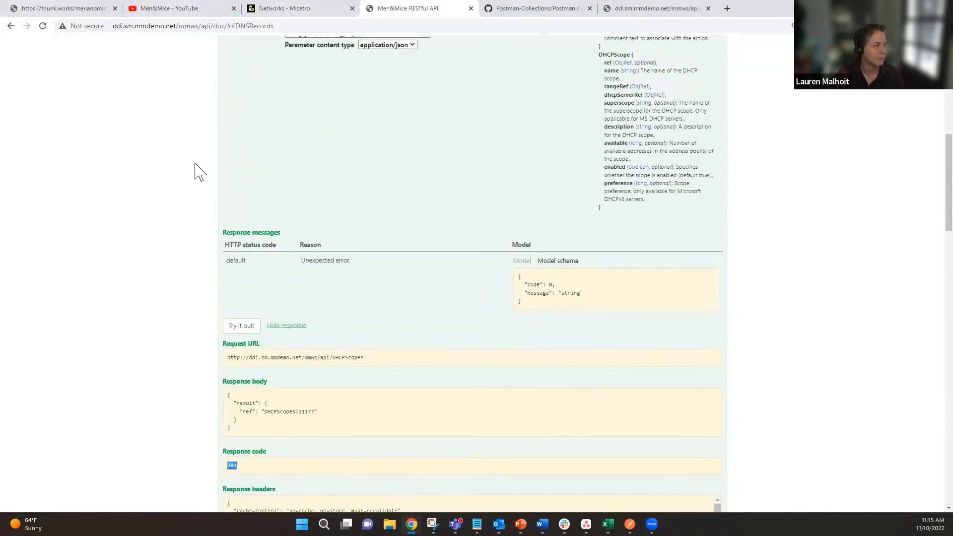
scroll(195, 172, up, 5)
click(250, 77)
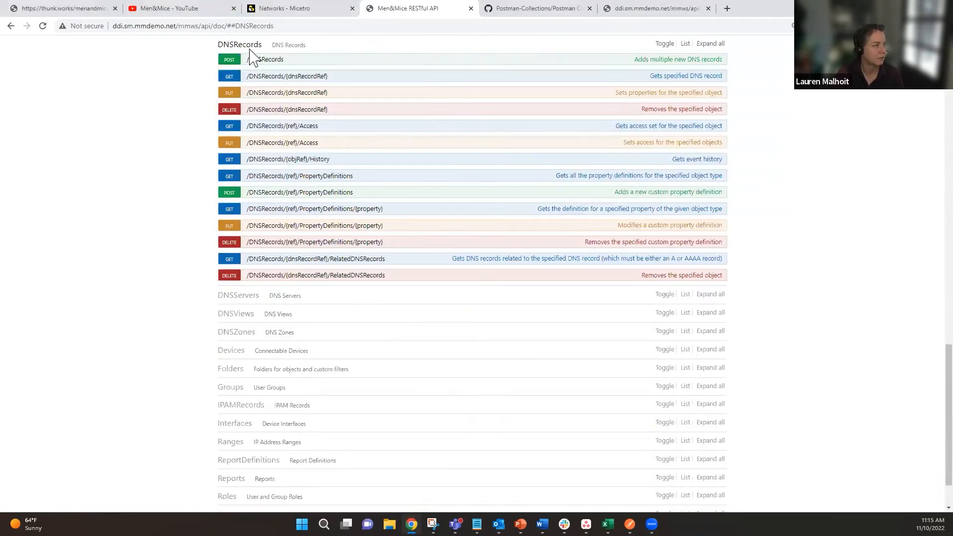
scroll(196, 185, up, 15)
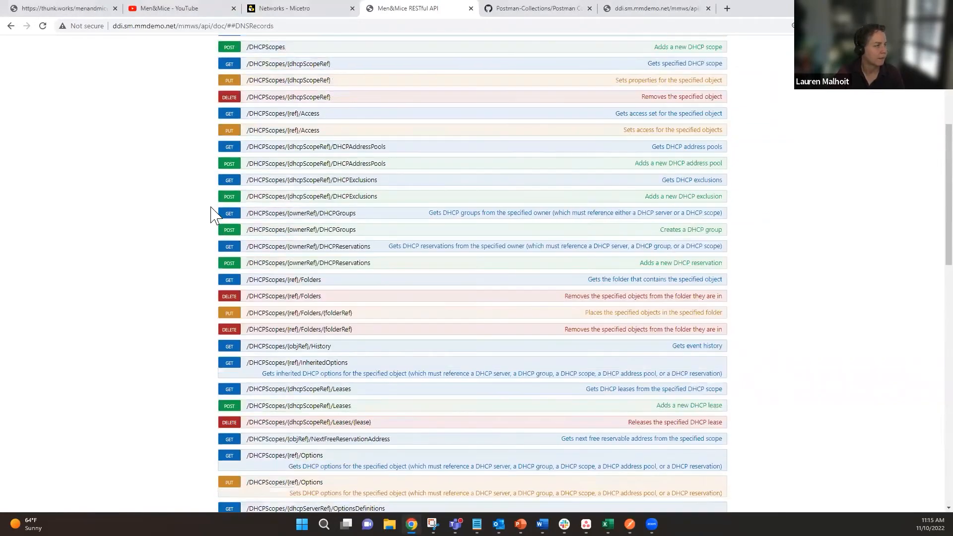
scroll(211, 214, up, 5)
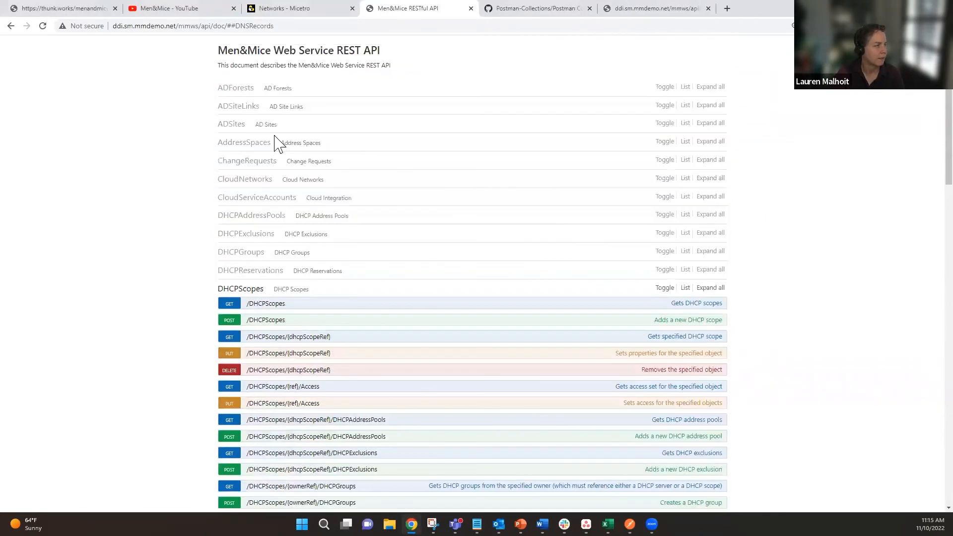
click(244, 290)
Expand the DHCPServers section and open the details of the GET /DHCPServers operation.
scroll(244, 291, down, 5)
scroll(172, 263, up, 1)
click(245, 118)
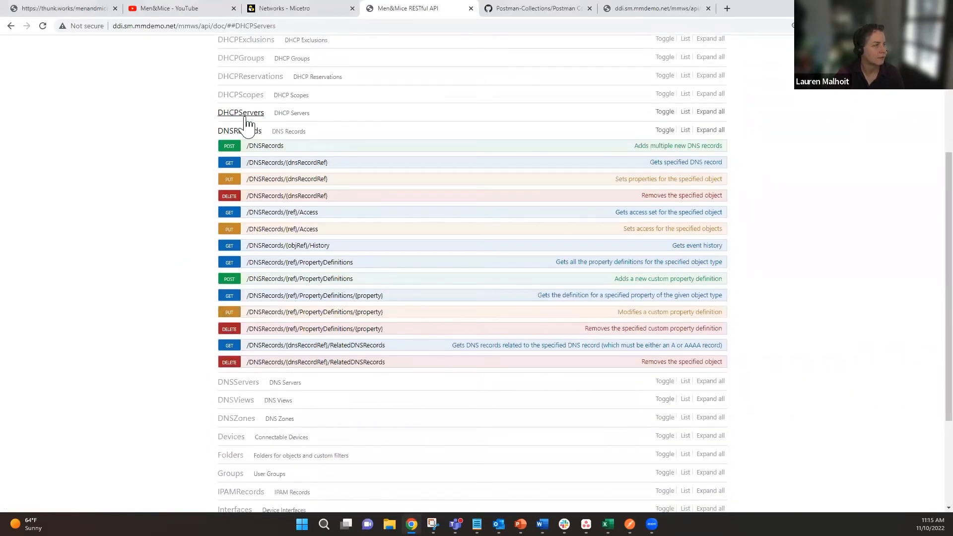
click(269, 64)
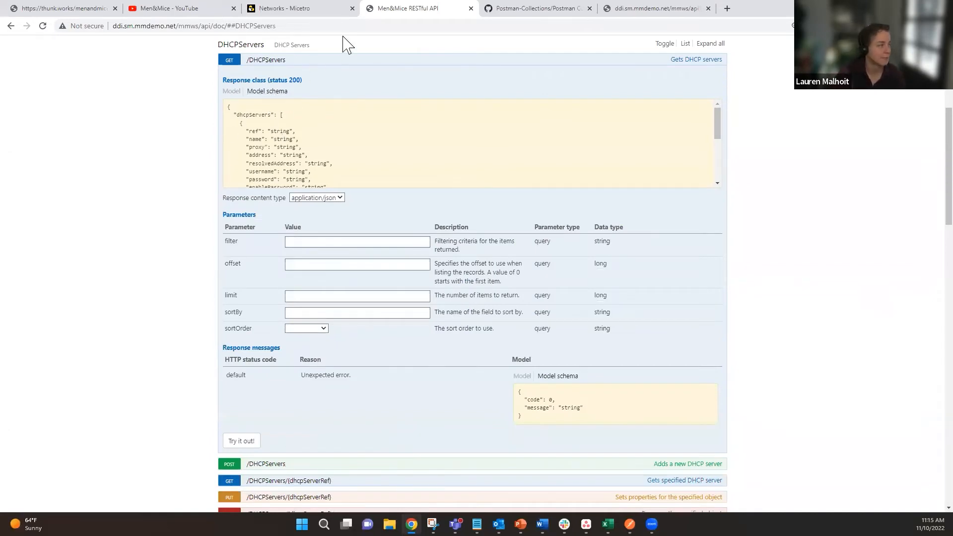
Try out GET /DHCPServers without parameters and highlight its request URL.
click(114, 26)
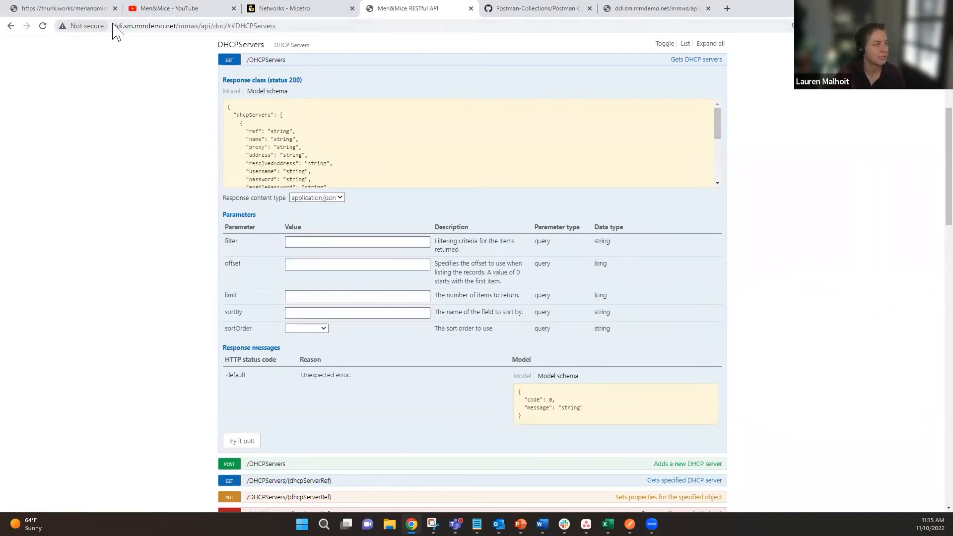
double_click(268, 60)
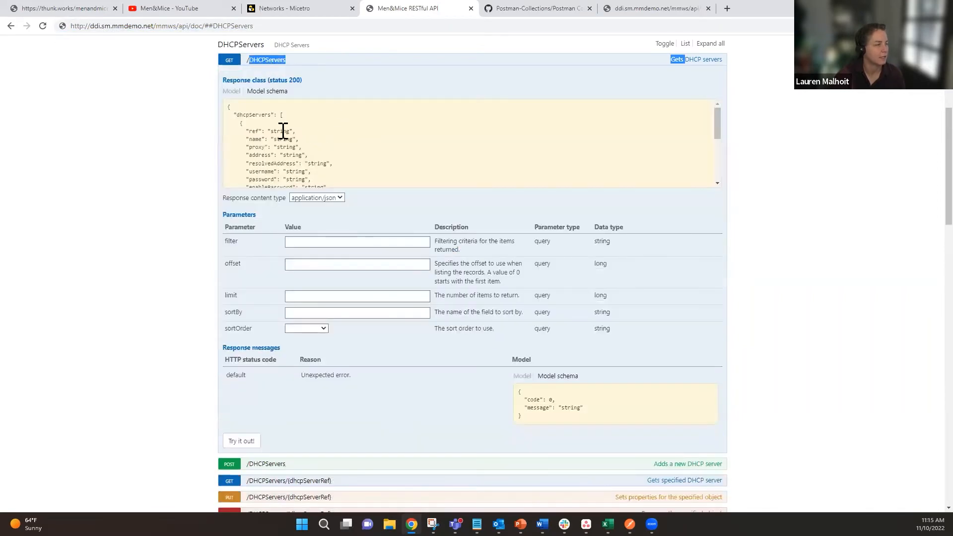
scroll(166, 358, down, 3)
scroll(166, 358, up, 1)
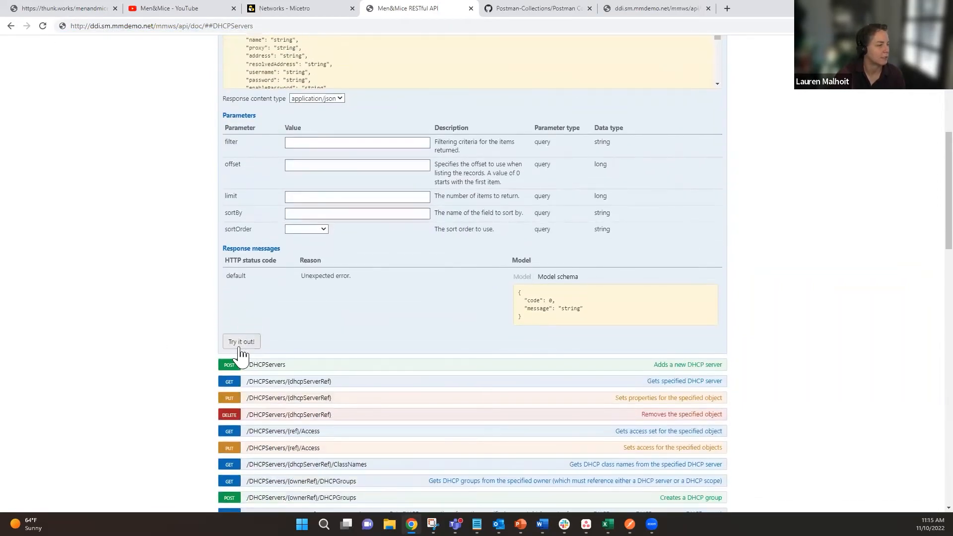
click(241, 342)
drag(377, 382, 238, 383)
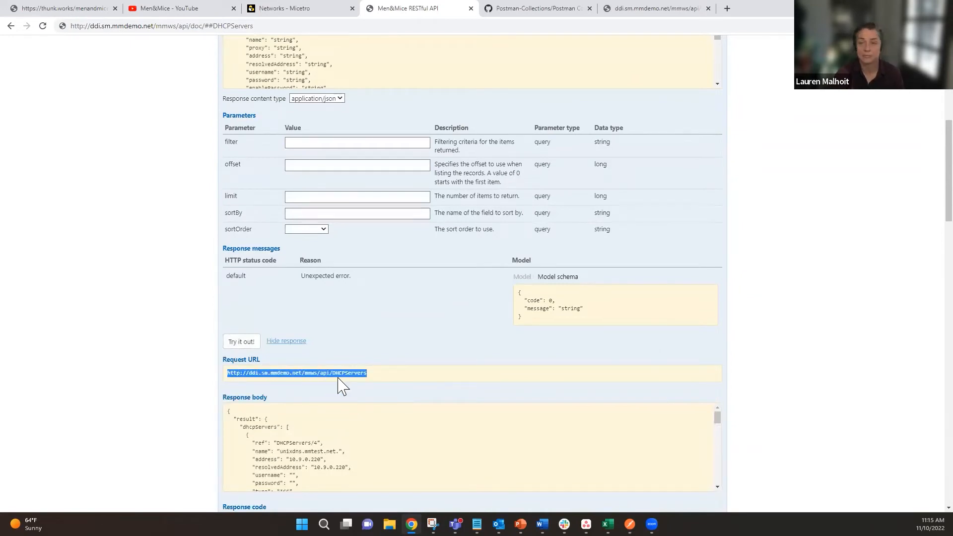
Switch back to Postman, send the Find DHCP Servers request and examine the server references in the response body.
scroll(354, 231, up, 4)
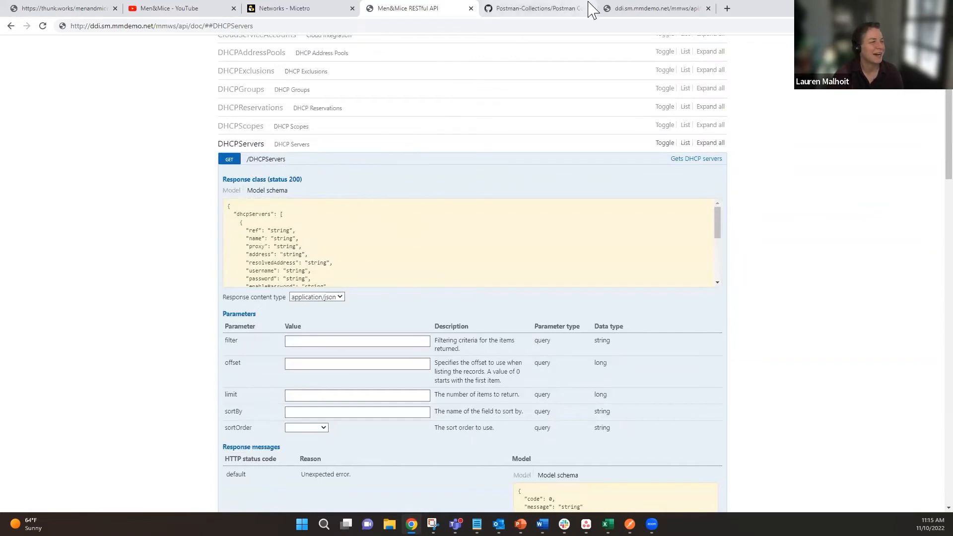
key(alt+Tab)
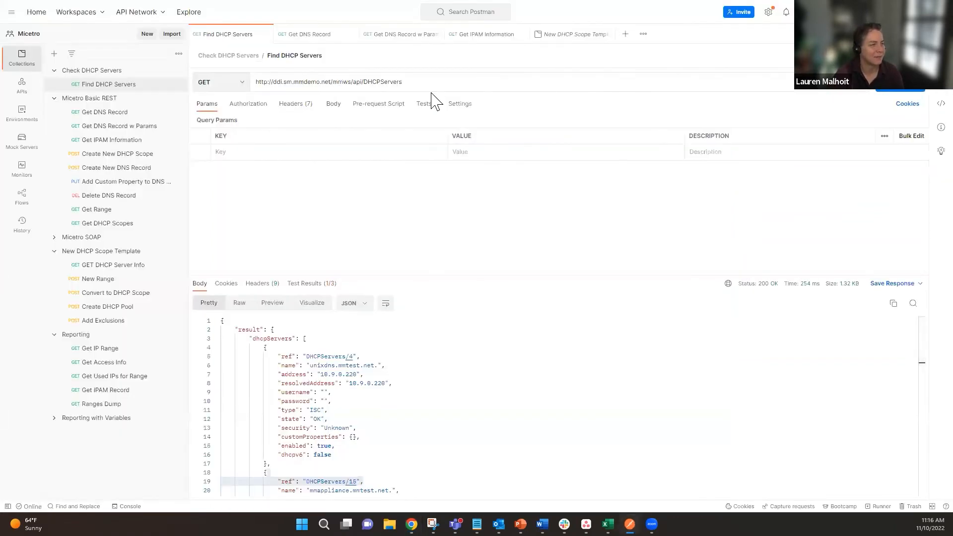
drag(419, 83, 252, 93)
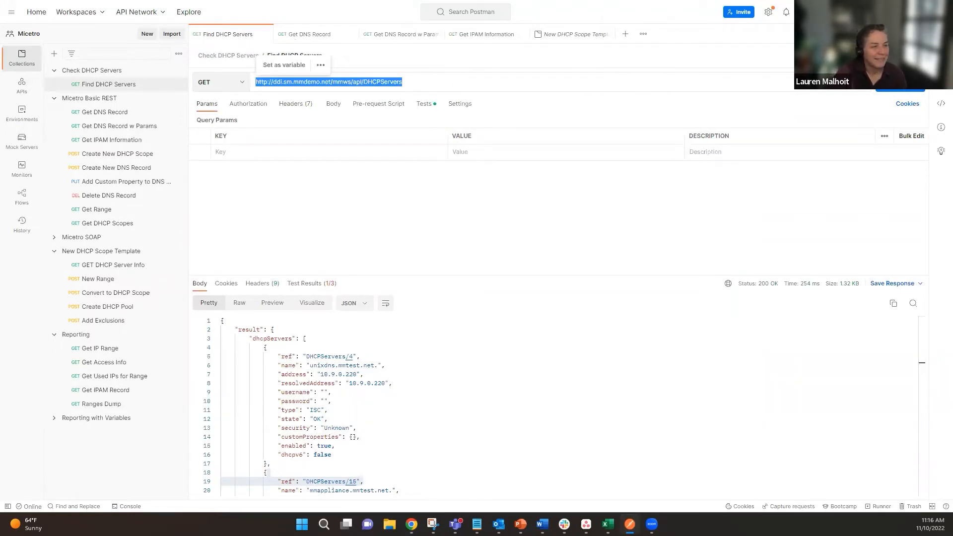
click(896, 89)
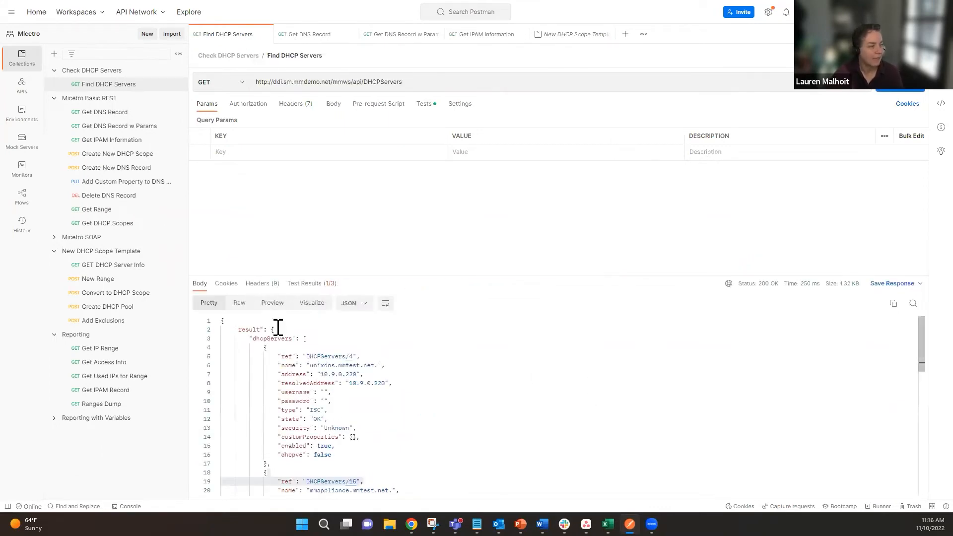
drag(307, 357, 364, 356)
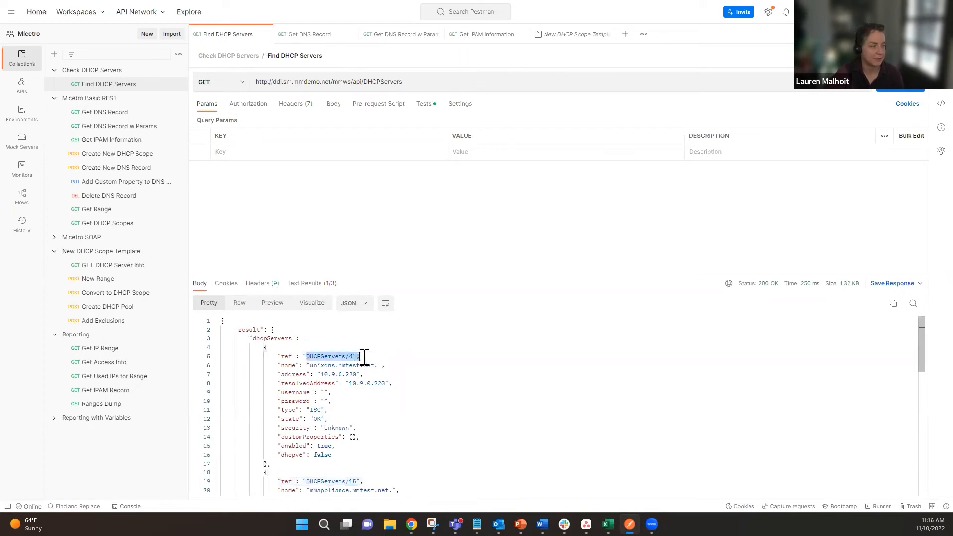
scroll(443, 413, down, 5)
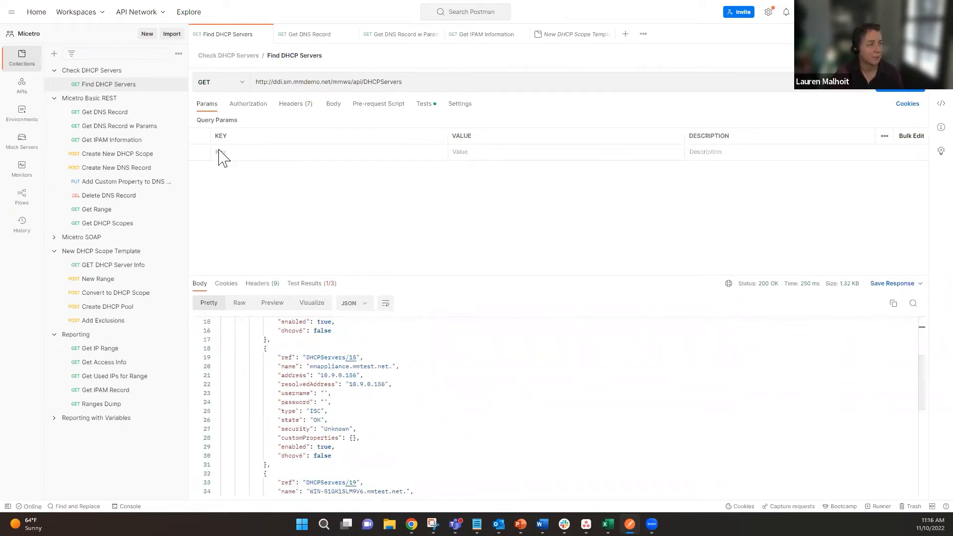
Check the request's body setting, open its test script, highlight the "DHCP service is OK" test and look through the snippets.
click(333, 104)
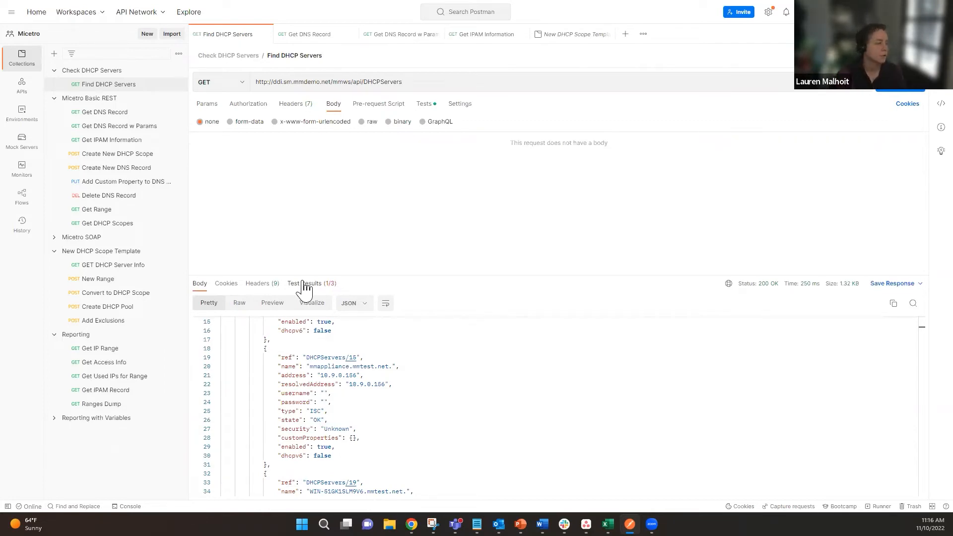
click(425, 106)
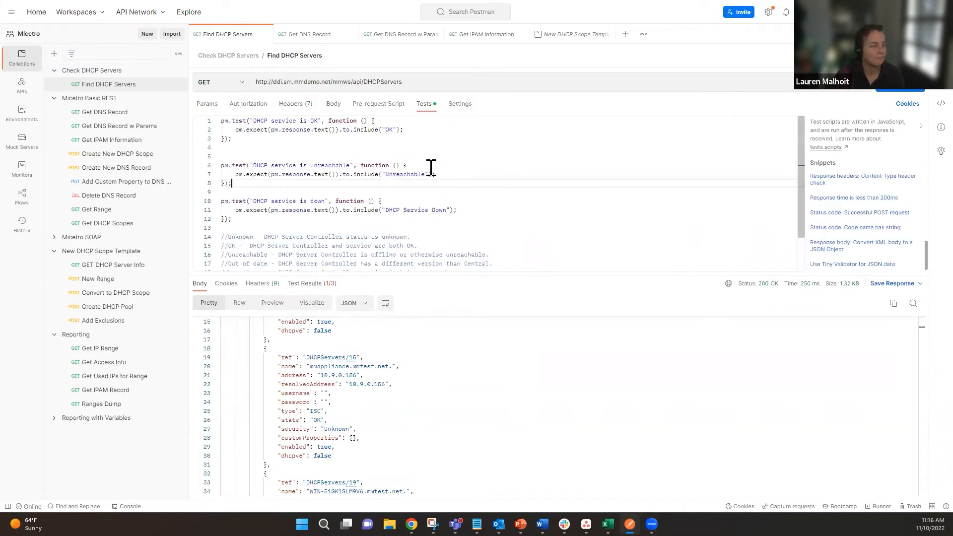
drag(435, 132, 231, 123)
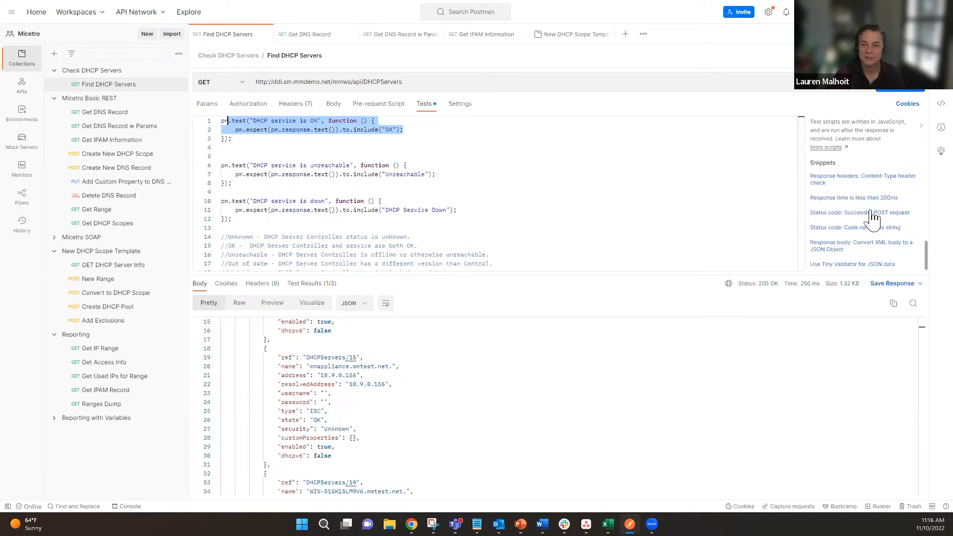
scroll(851, 213, up, 5)
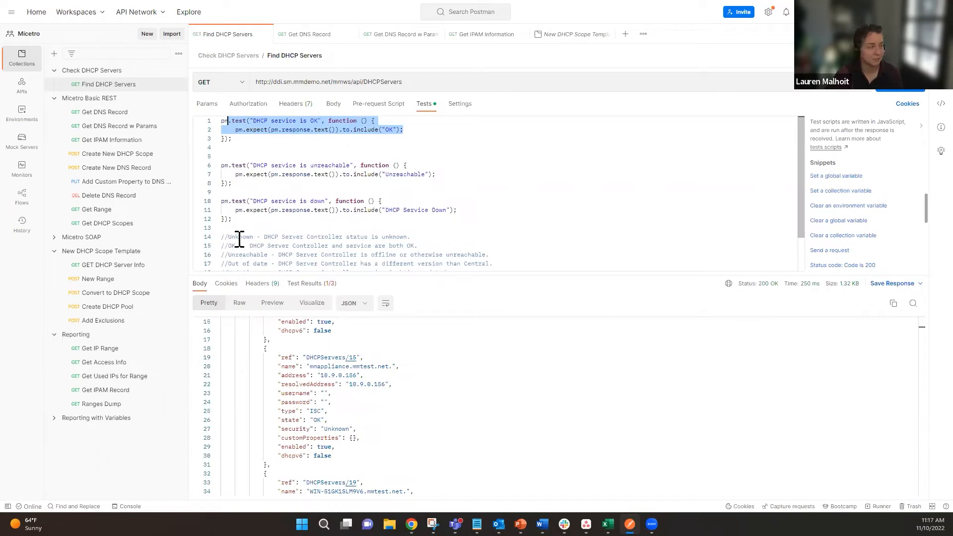
Highlight the Unreachable and DHCP Service Down statuses in the test script's comments.
scroll(239, 238, down, 2)
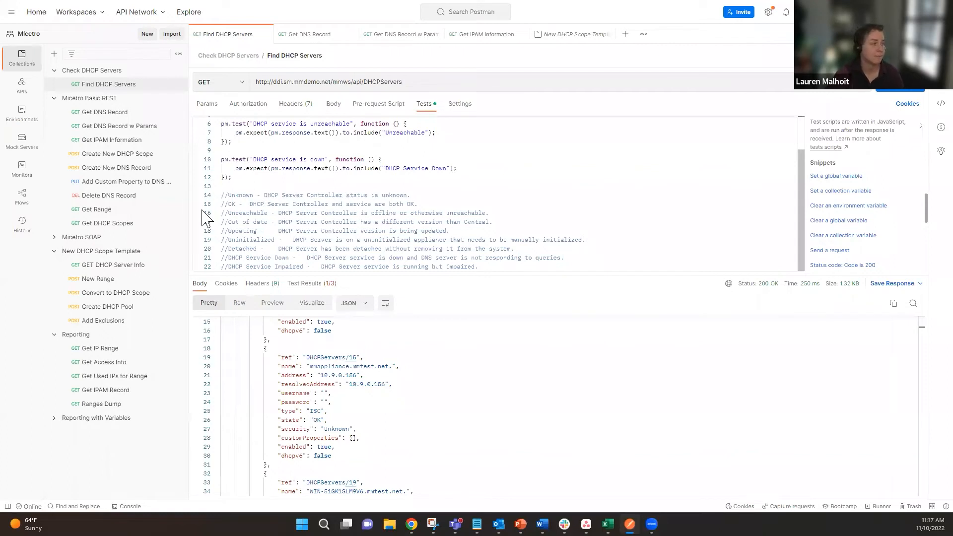
drag(263, 213, 222, 212)
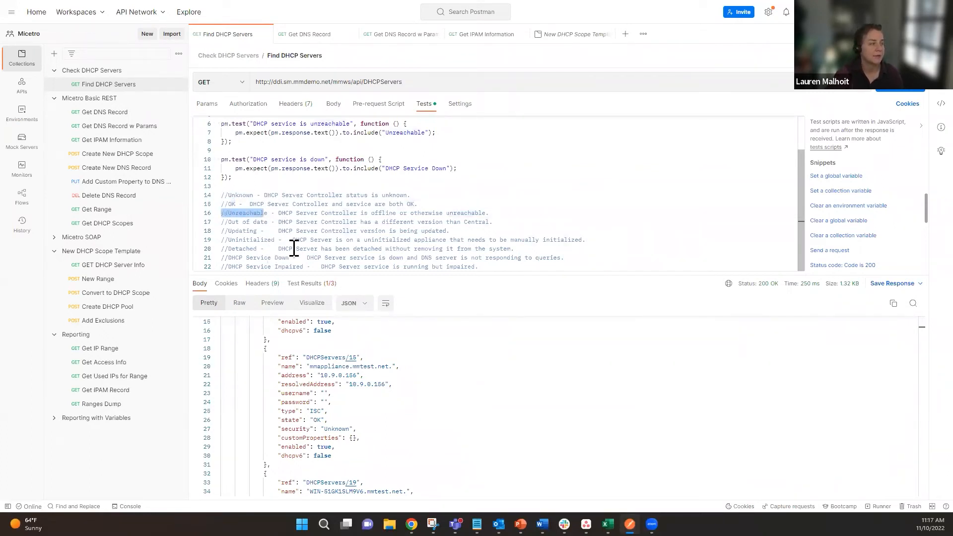
drag(288, 258, 203, 262)
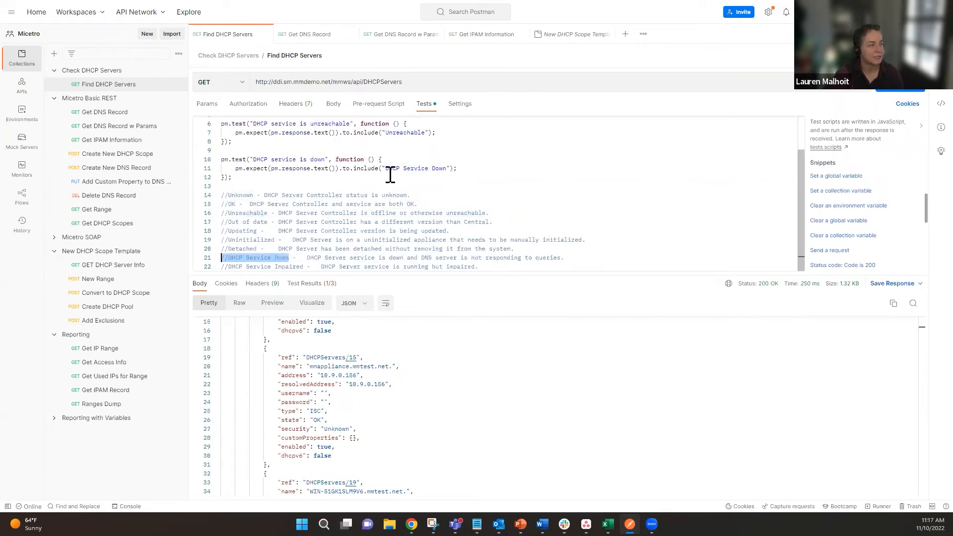
scroll(347, 167, up, 2)
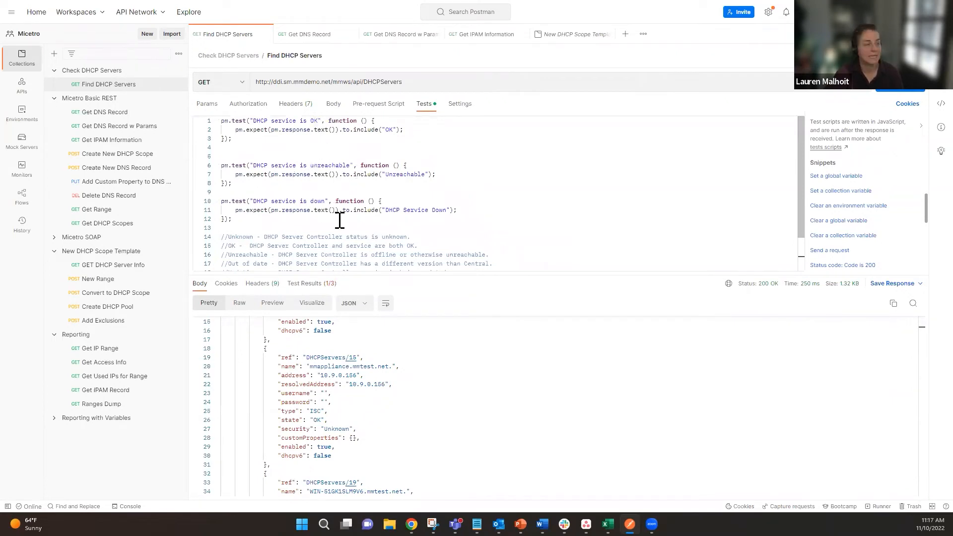
Highlight "service is down" in the last test's name and its expected text "DHCP Service Down".
drag(328, 196, 266, 198)
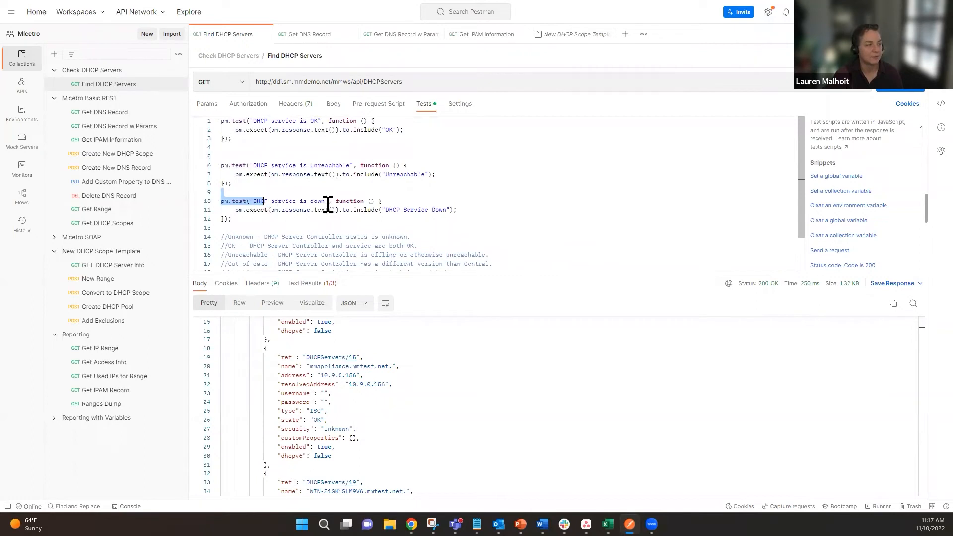
click(324, 203)
drag(310, 203, 273, 202)
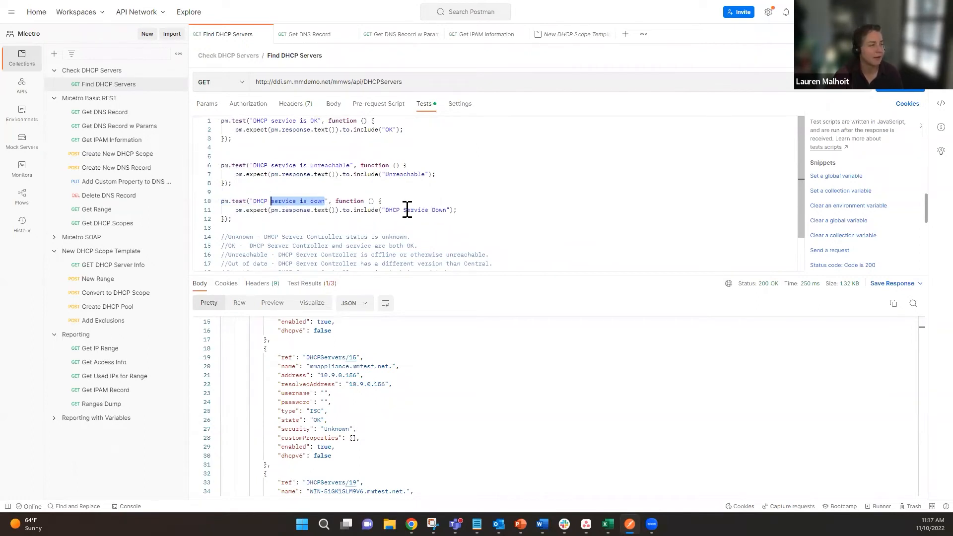
drag(385, 211, 445, 210)
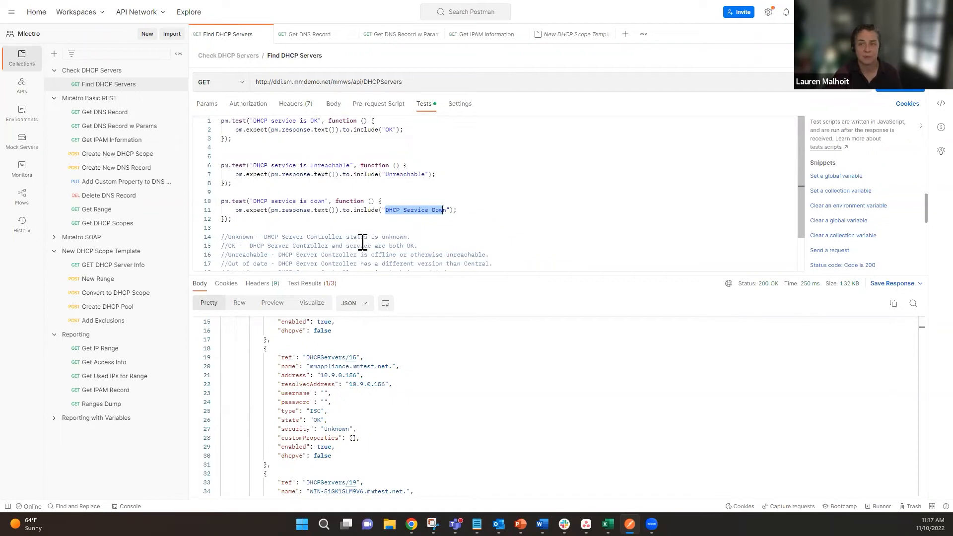
click(318, 287)
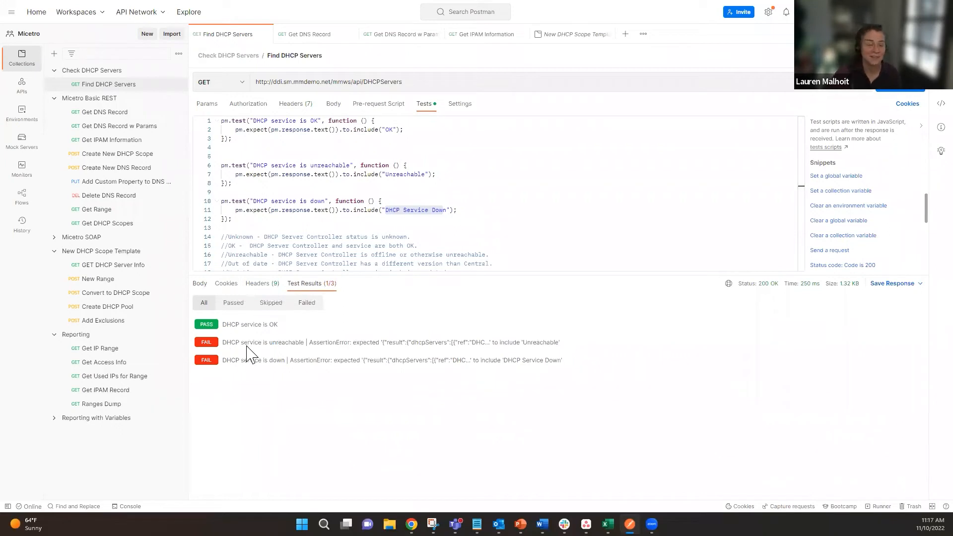
triple_click(256, 325)
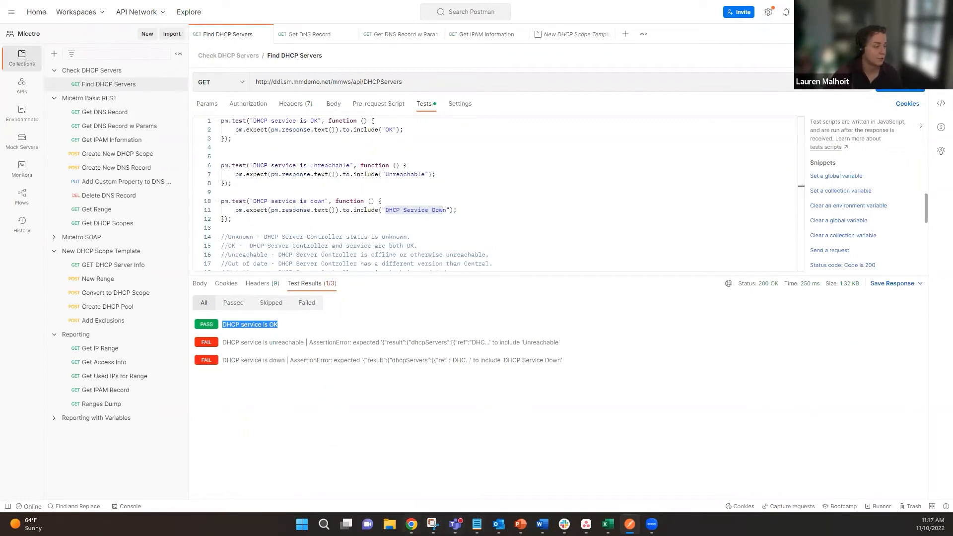
key(alt+Tab)
click(306, 12)
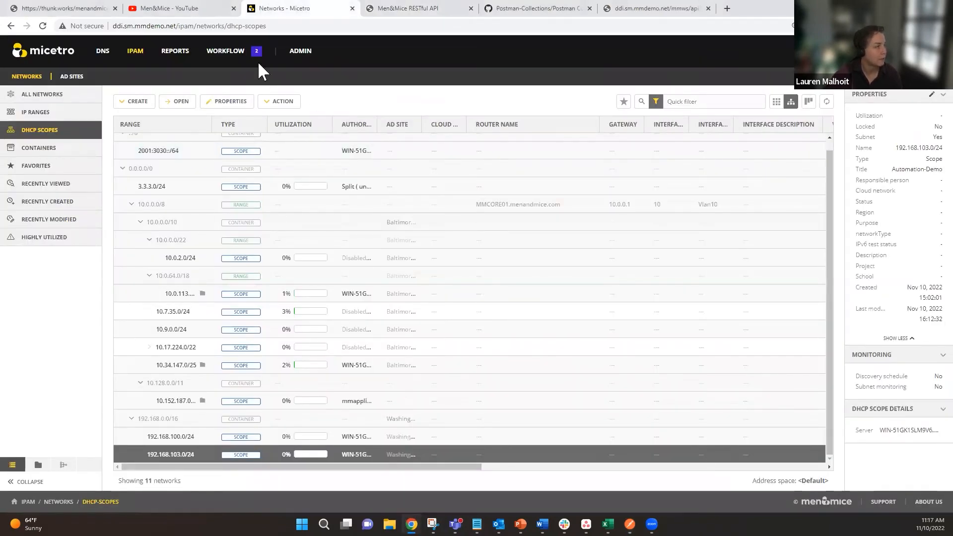
click(299, 58)
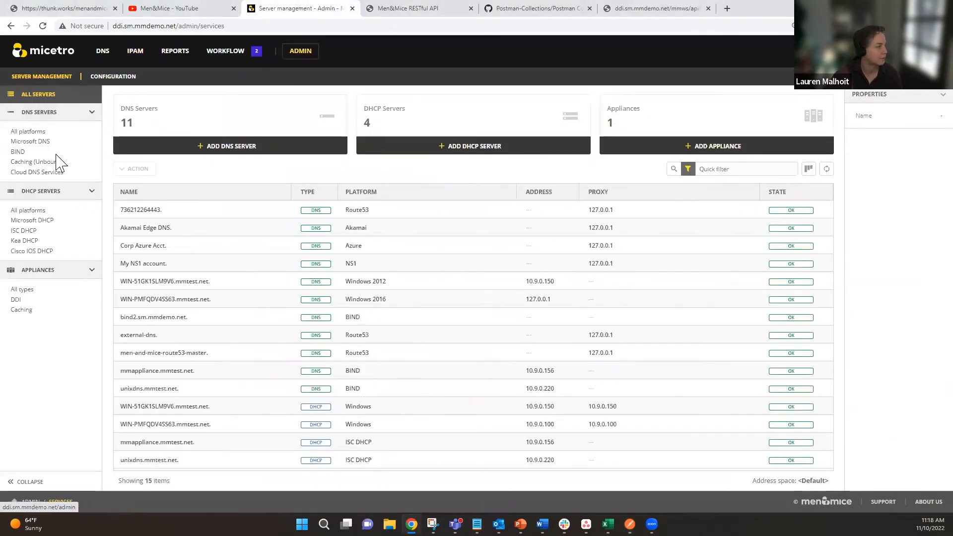
click(31, 212)
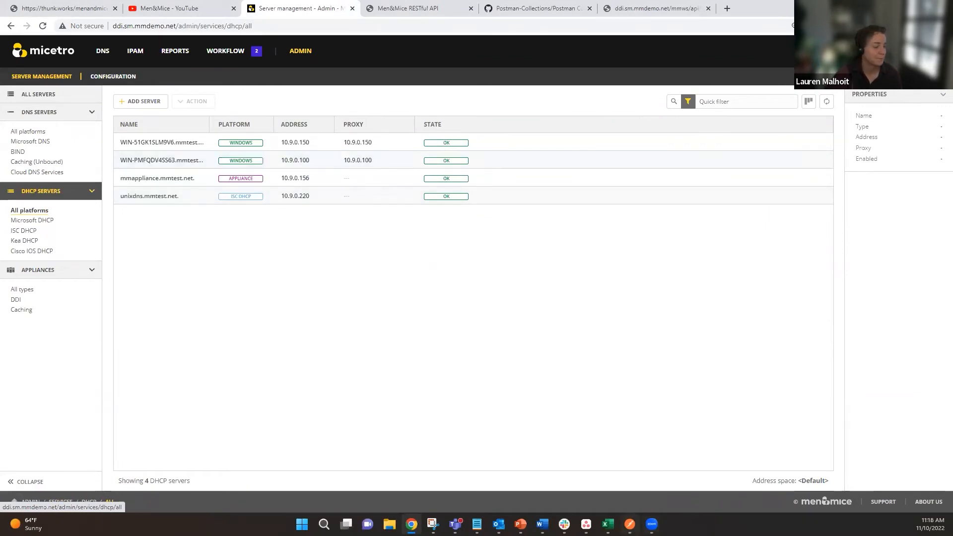
Switch back to Postman, view the Get DNS Record request and inspect the available authorization types of the Micetro Basic REST collection.
click(630, 524)
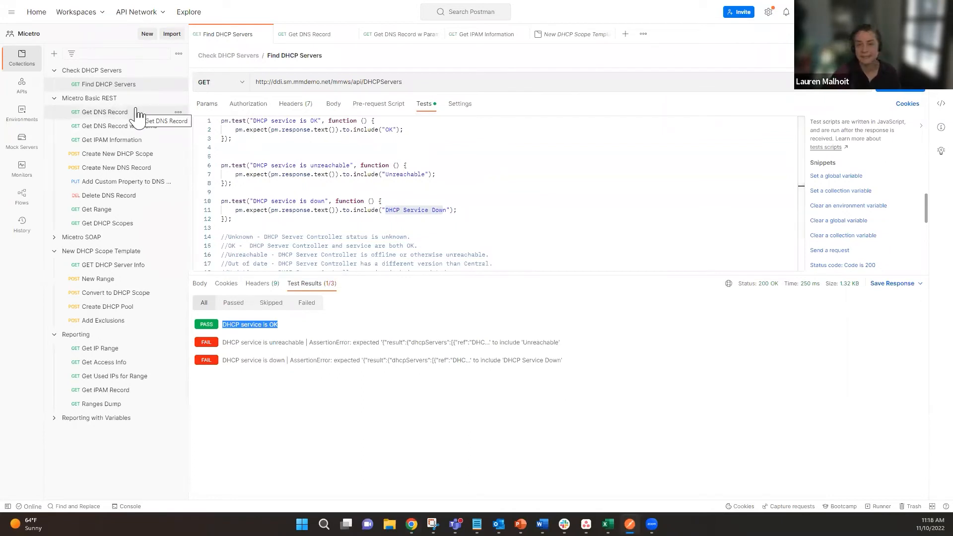
click(104, 113)
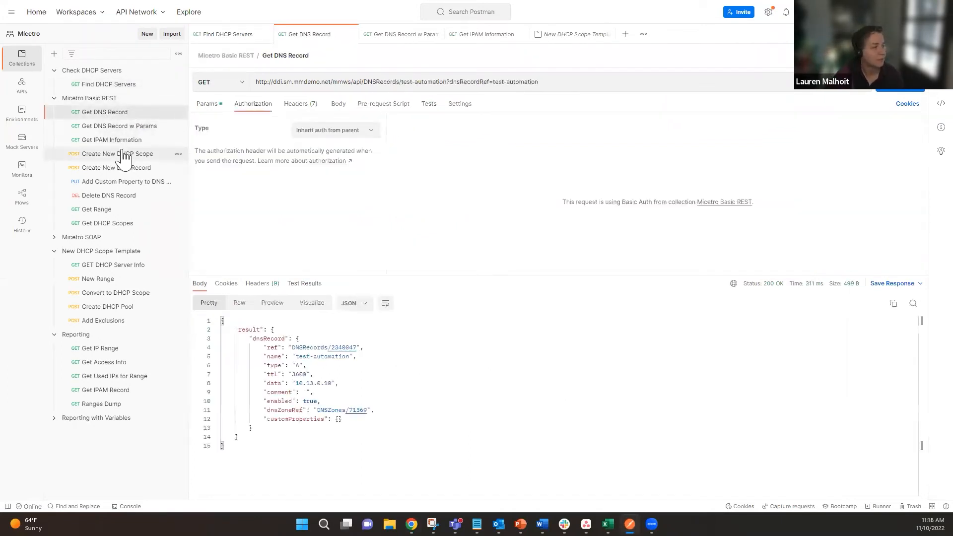
click(101, 99)
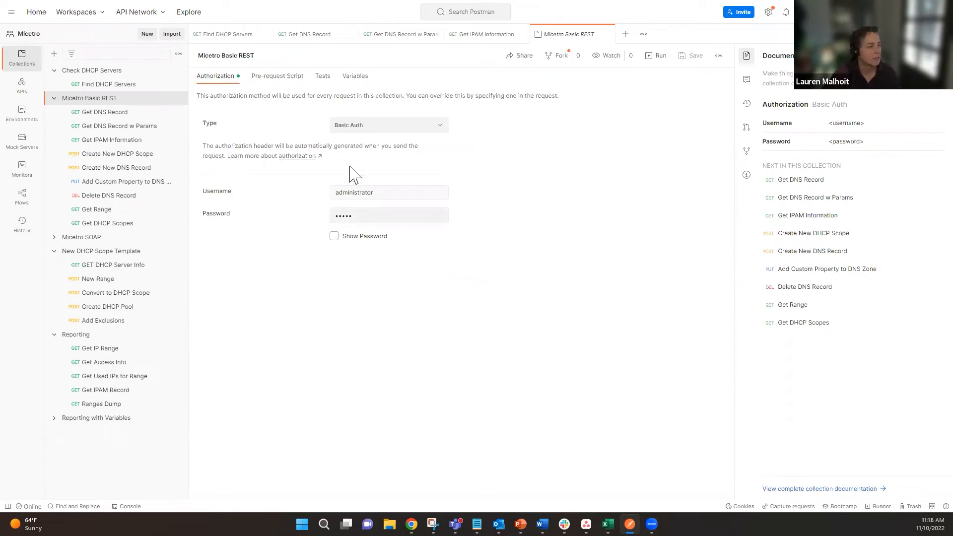
click(440, 130)
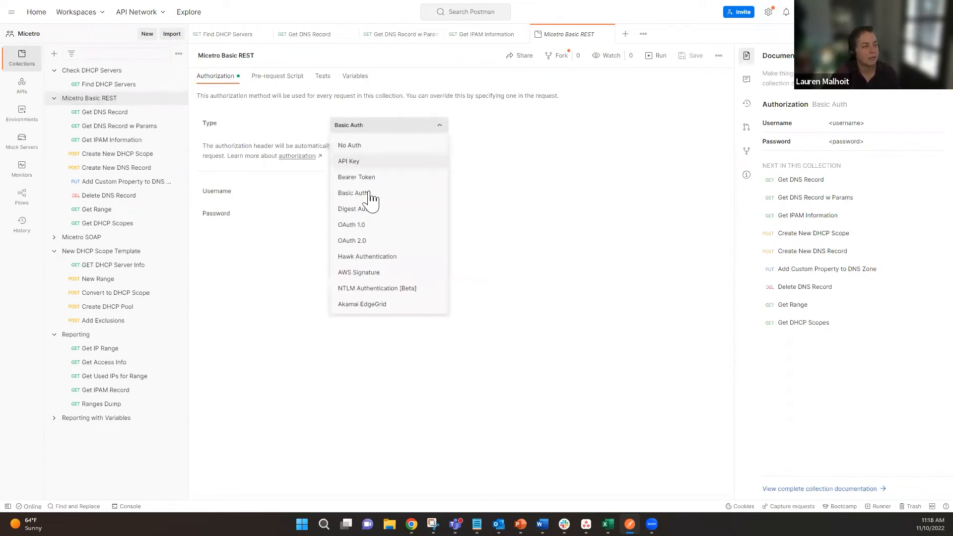
click(334, 440)
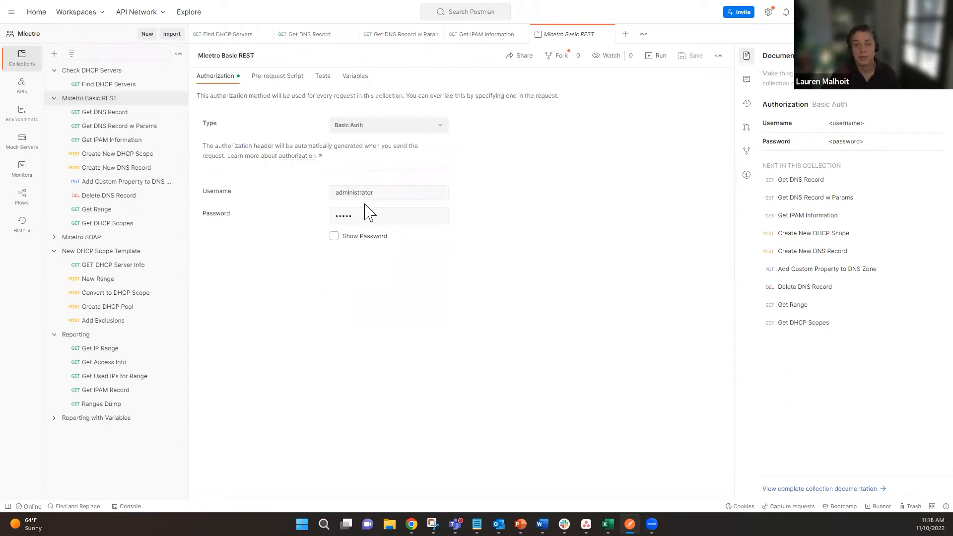
Send the Get DNS Record request and highlight the record name "test-automation" in the response body.
click(101, 113)
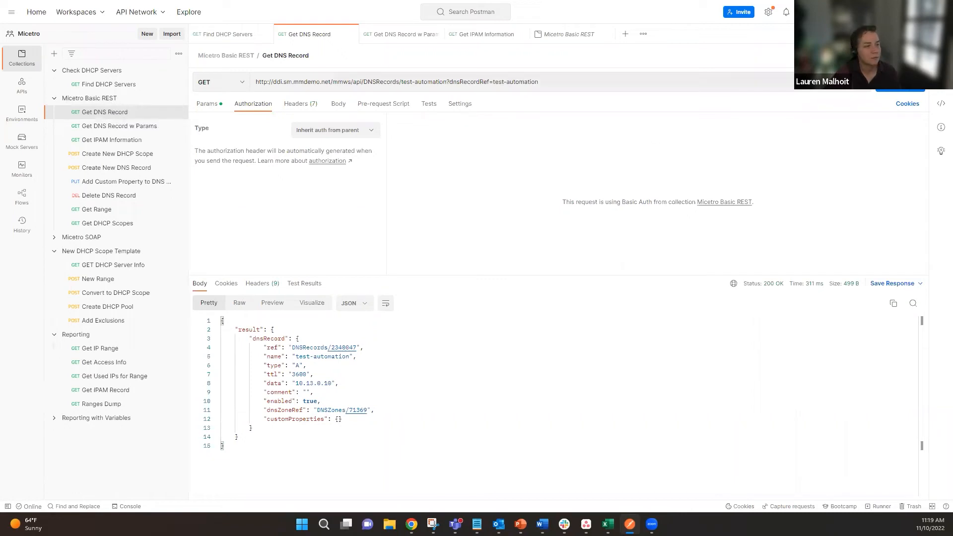
key(ctrl+Return)
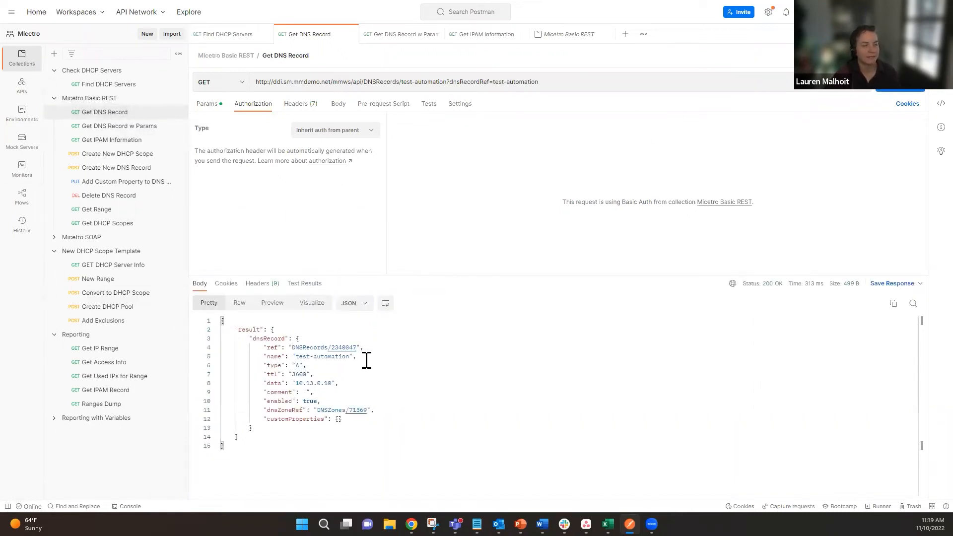
drag(366, 357, 292, 357)
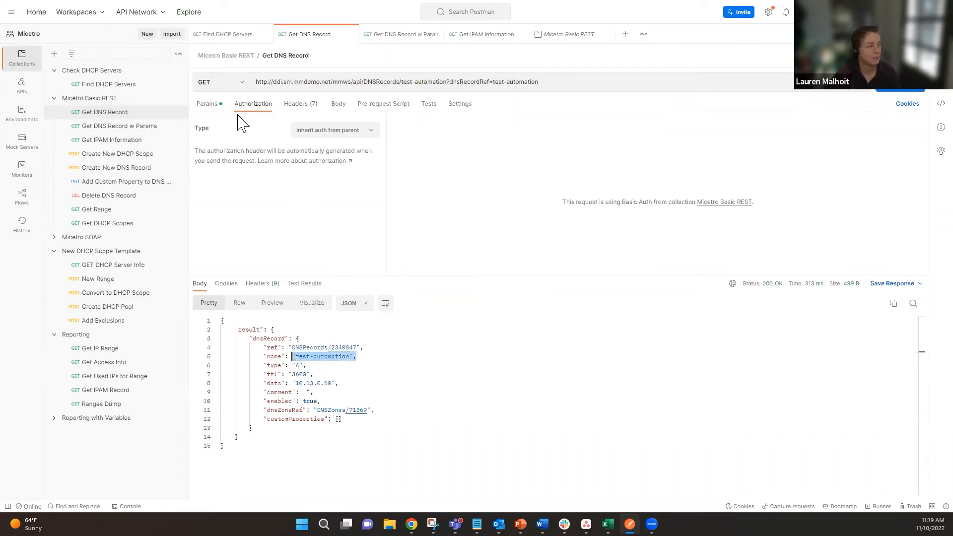
Check the request's query parameters, highlighting the test-automation part of its URL and the data address 10.13.0.10 in the response.
click(207, 105)
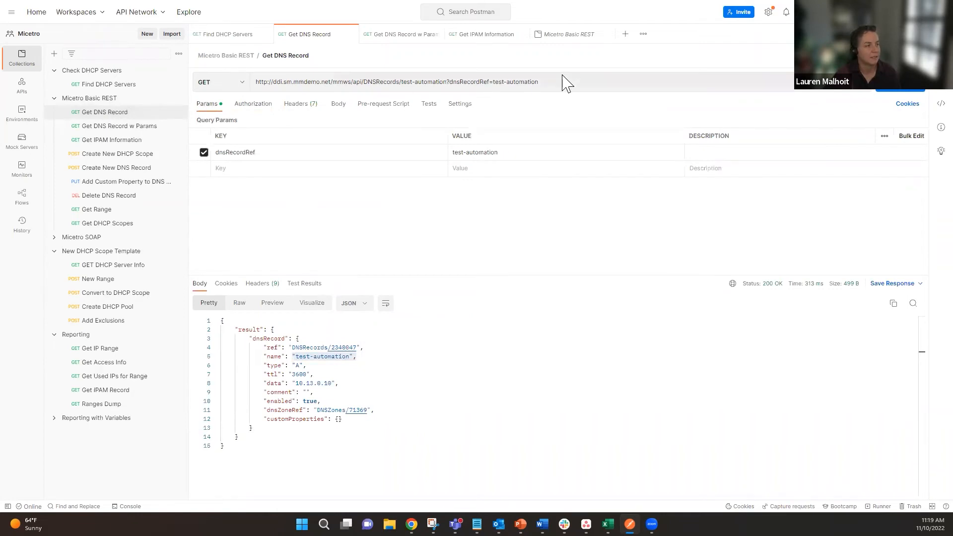
drag(556, 83, 400, 83)
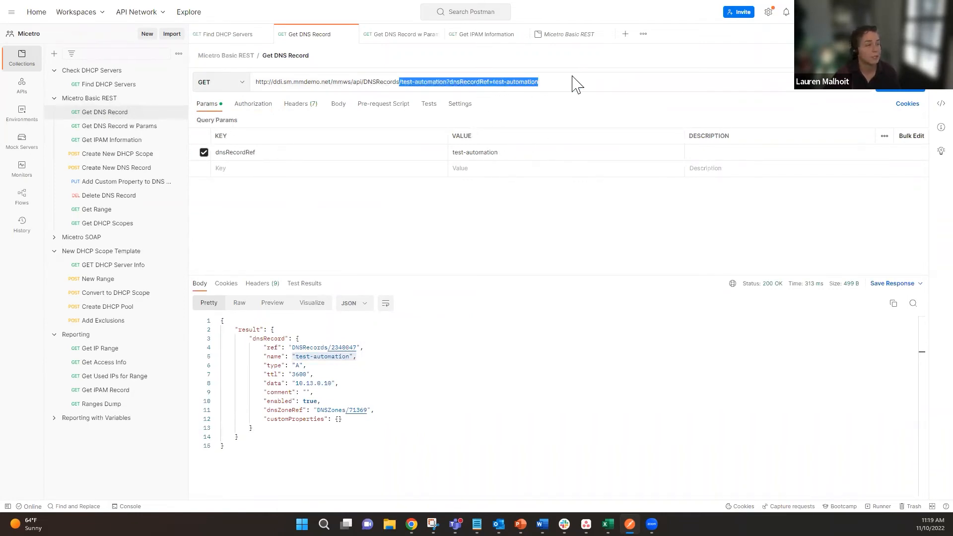
click(404, 82)
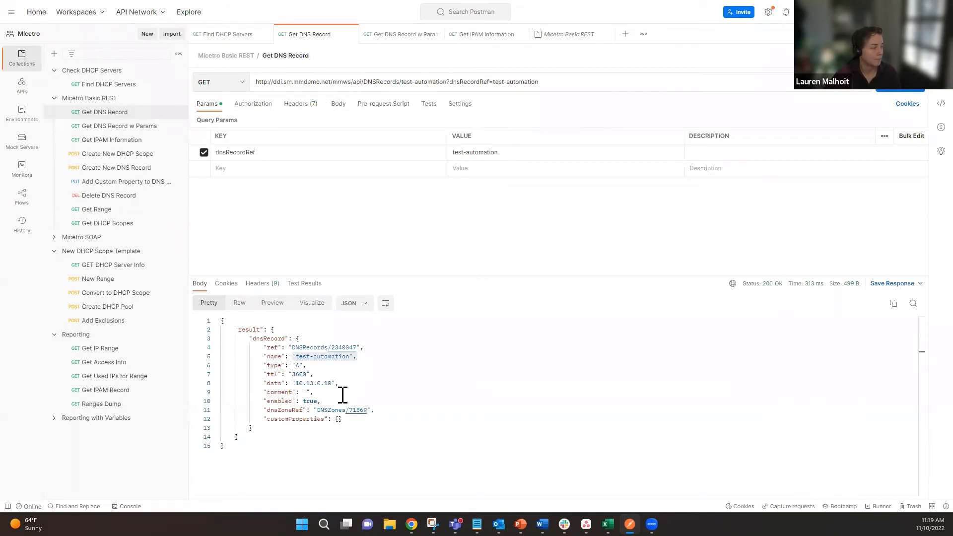
drag(339, 384, 292, 384)
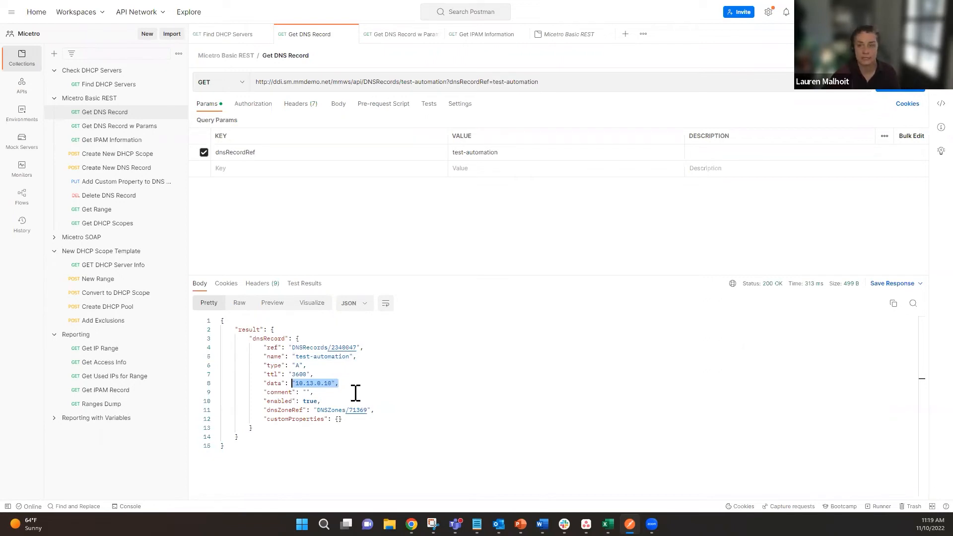
Send the Get IPAM Information request for the address 10.13.0.10.
click(104, 141)
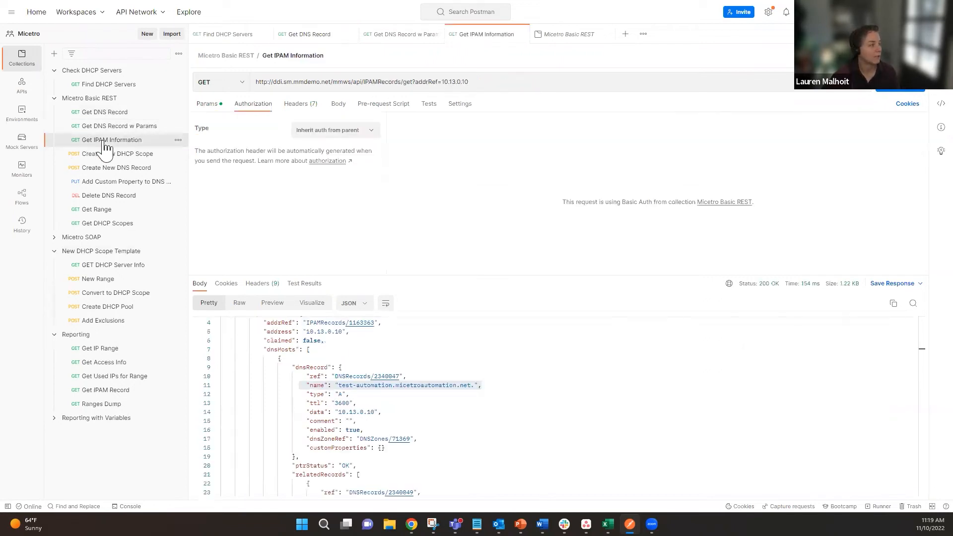
click(878, 92)
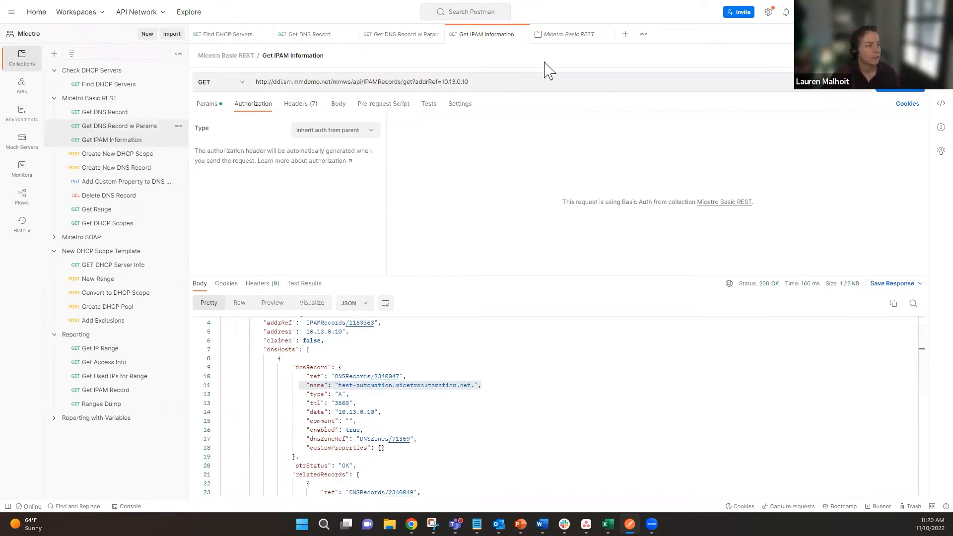
Compare the highlighted URLs of Get DNS Record and Get DNS Record w Params, and view the Create New DHCP Scope request's body.
click(98, 114)
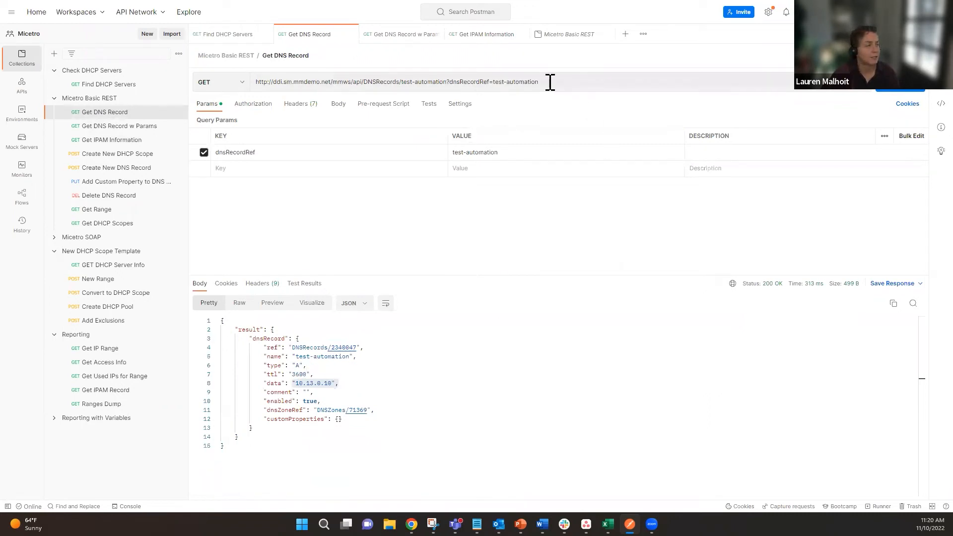
drag(549, 82, 249, 98)
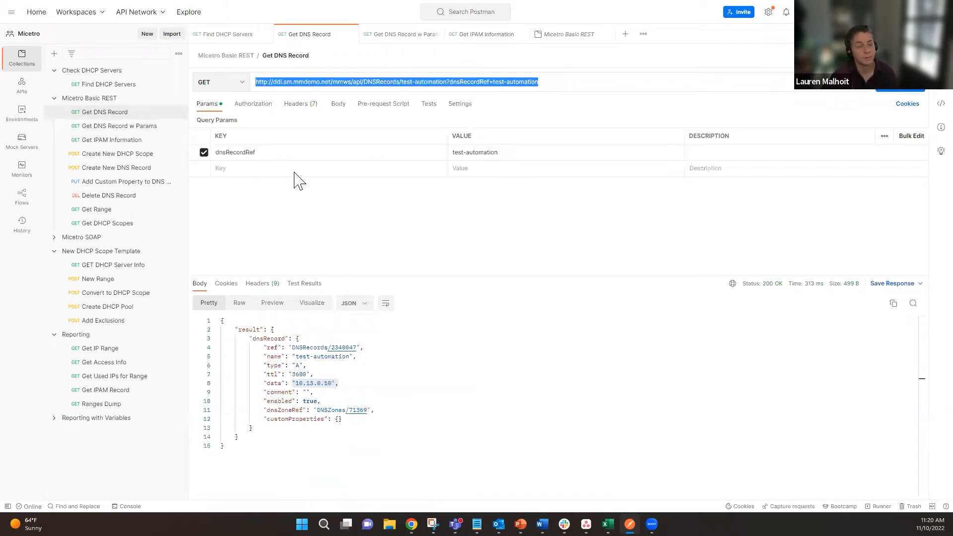
click(104, 128)
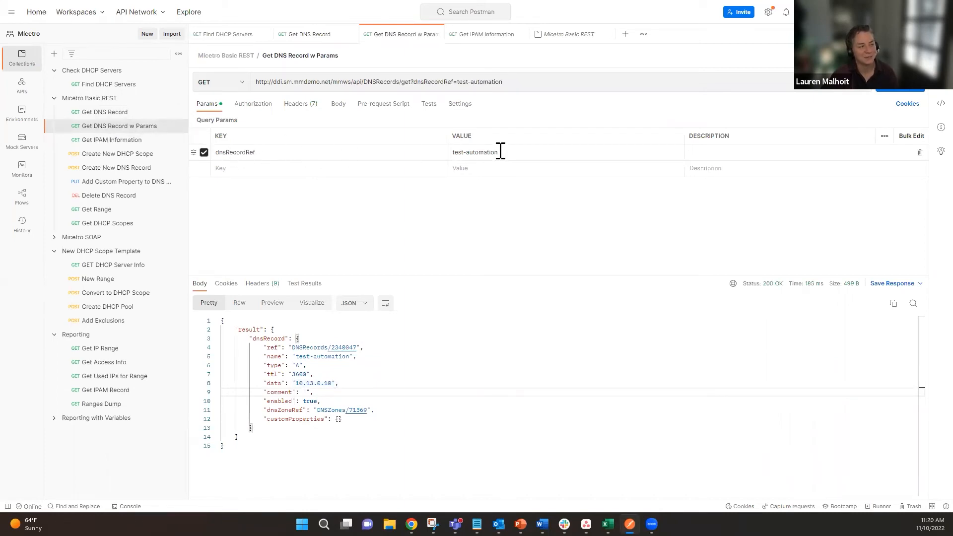
drag(523, 82, 396, 83)
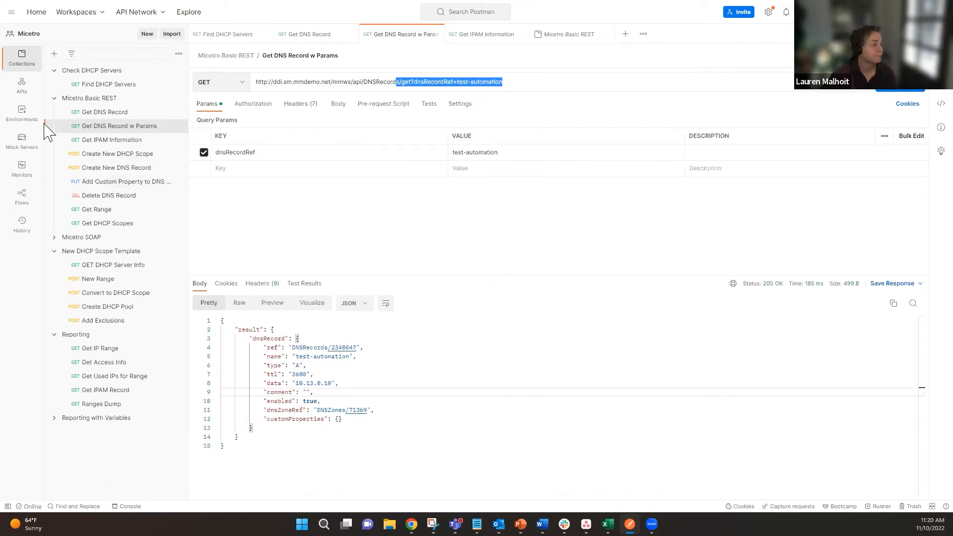
click(124, 154)
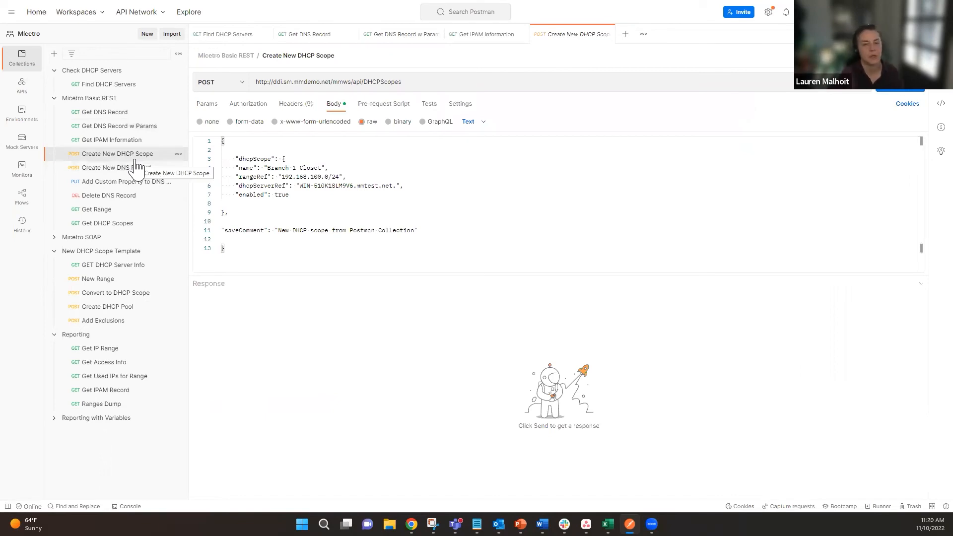
Look over the New DHCP Scope Template collection and send its GET DHCP Server Info request.
click(107, 252)
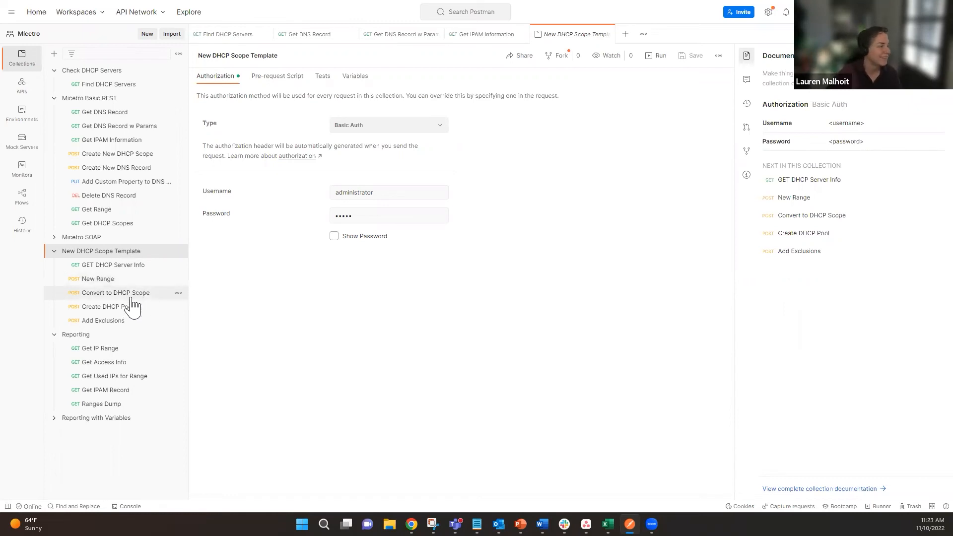
click(111, 267)
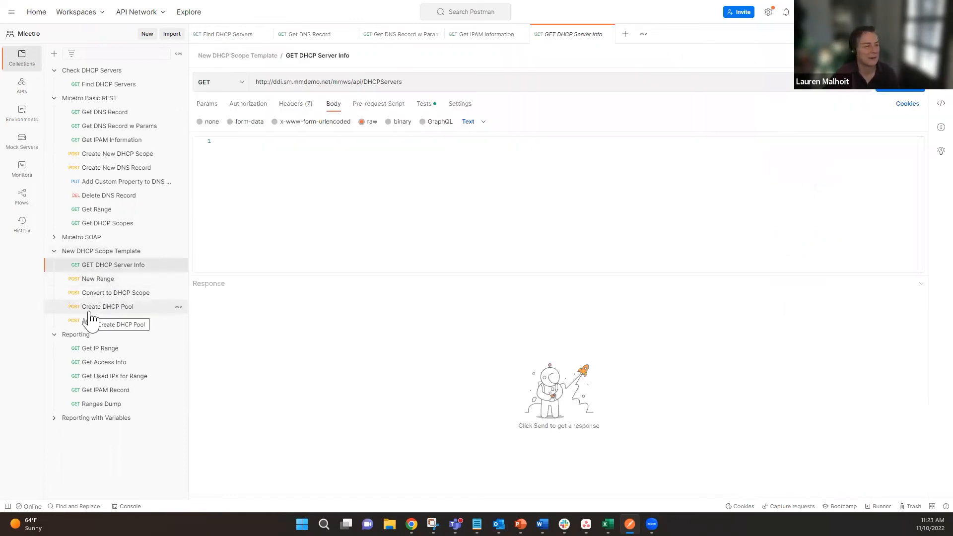
click(69, 252)
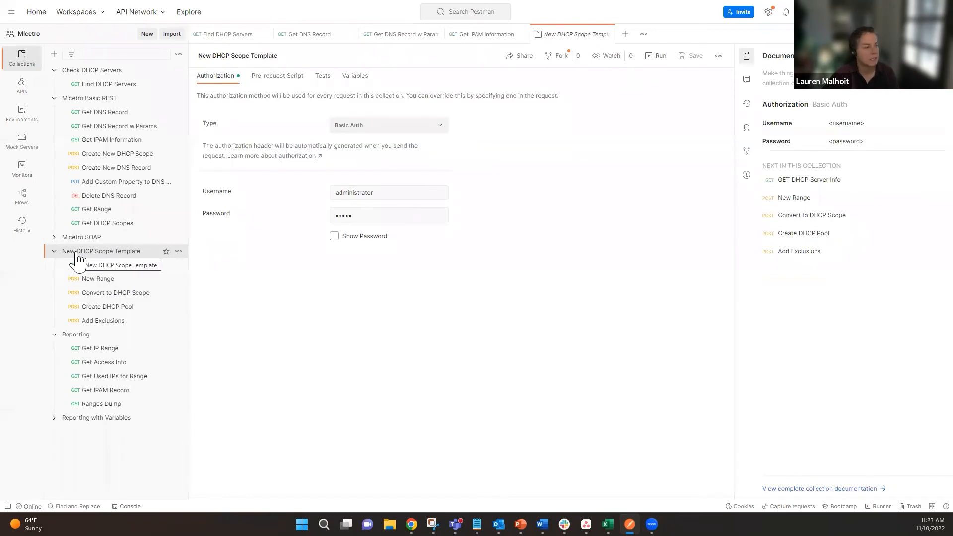
click(104, 268)
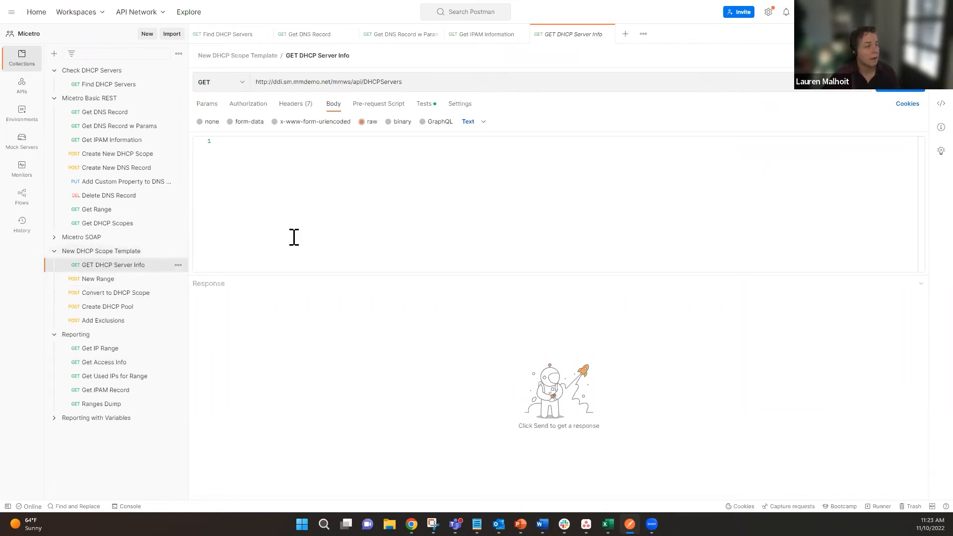
click(899, 82)
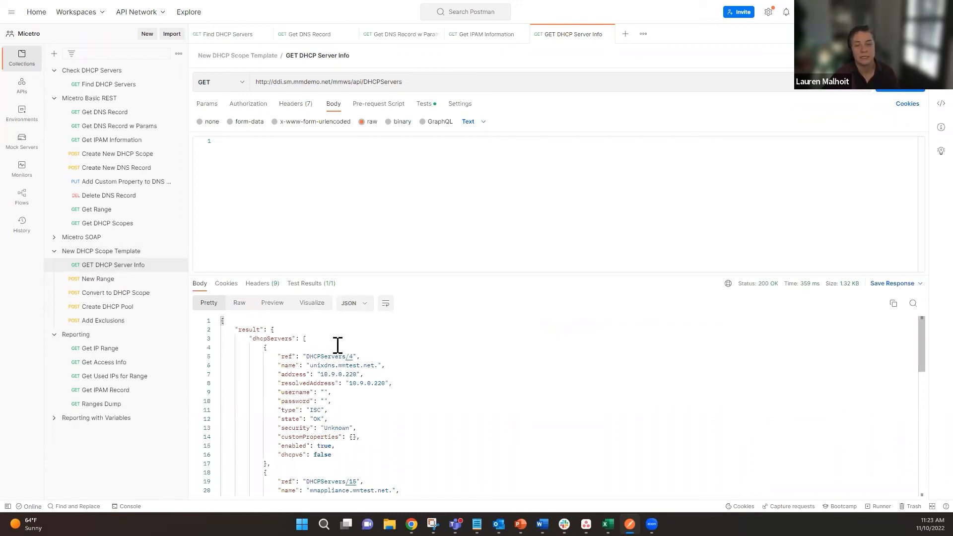
Examine the New Range and Convert to DHCP Scope request bodies, highlight dhcpServerRef "19" and return to the GET DHCP Server Info response.
click(100, 279)
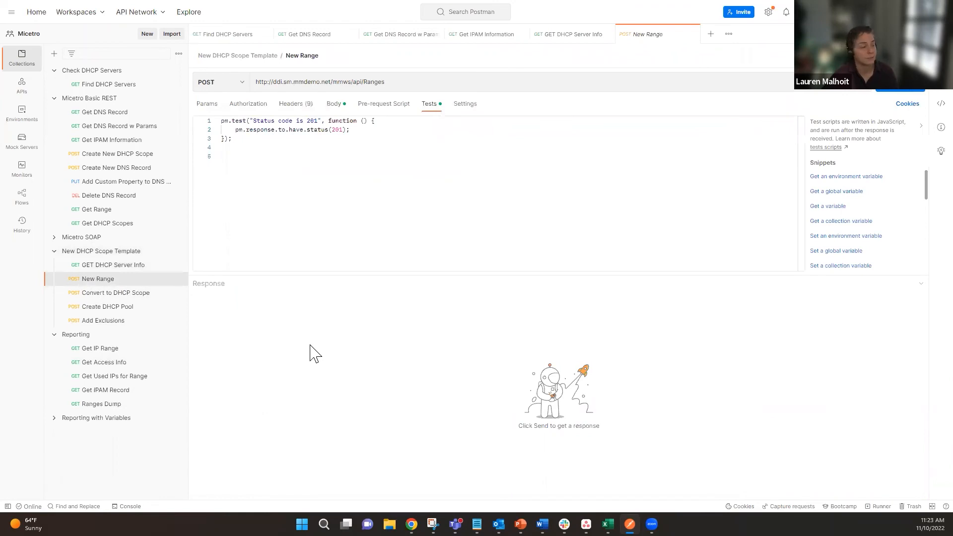
click(335, 104)
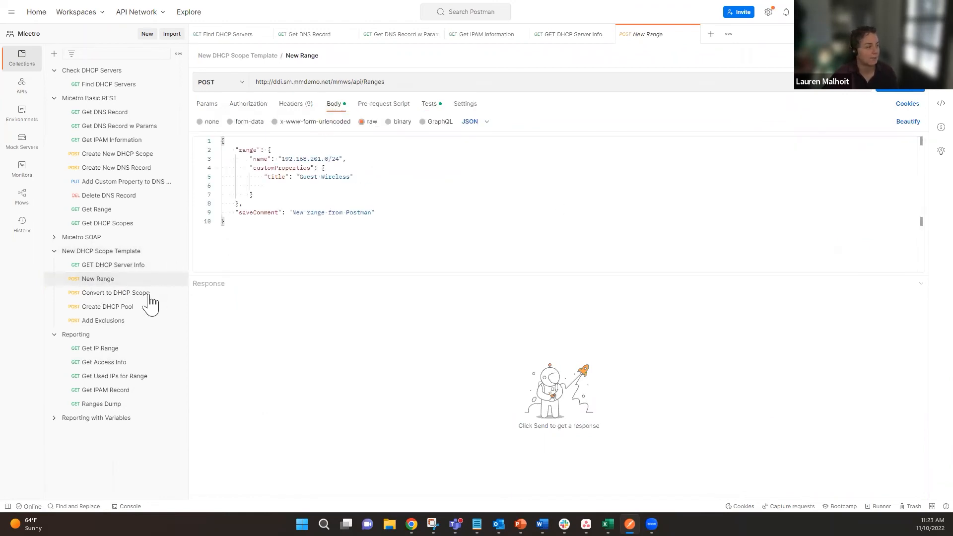
click(92, 298)
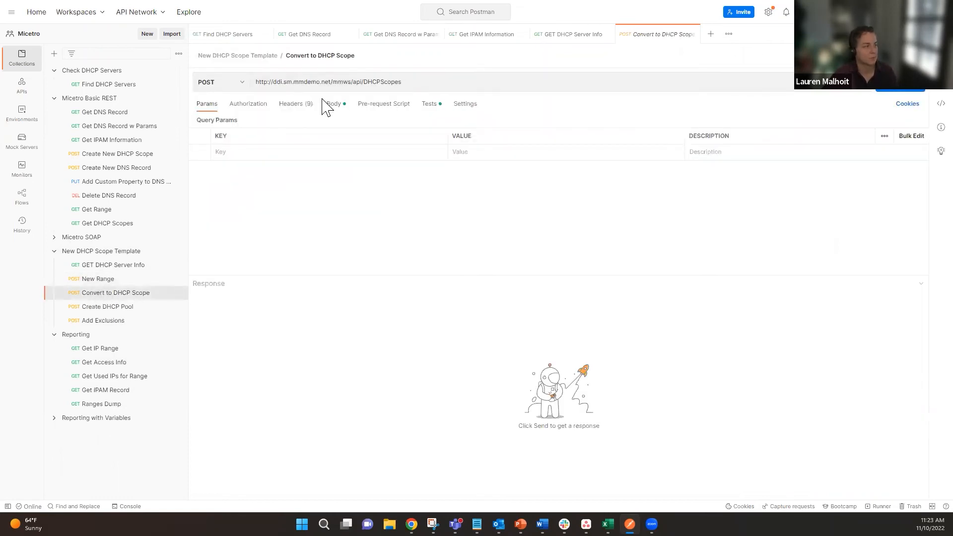
click(333, 106)
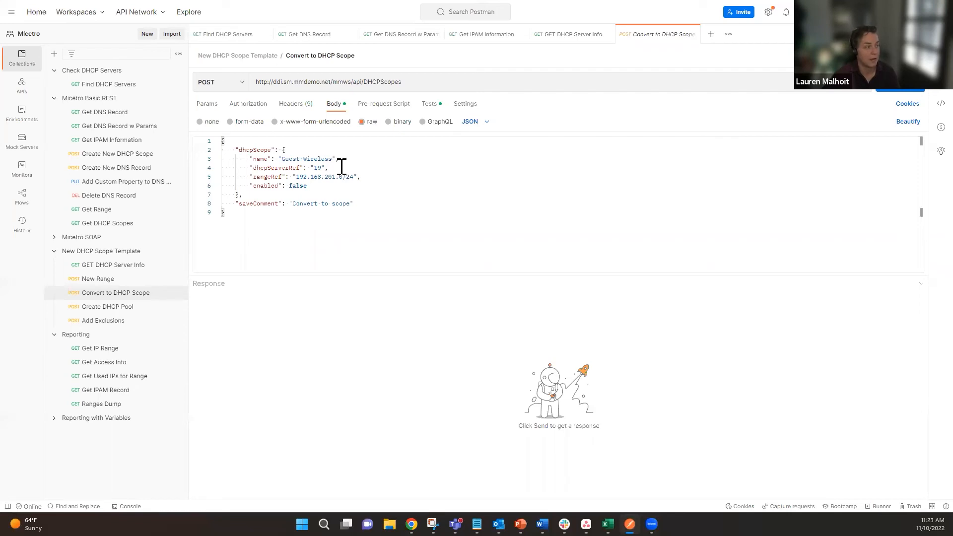
drag(328, 168, 311, 169)
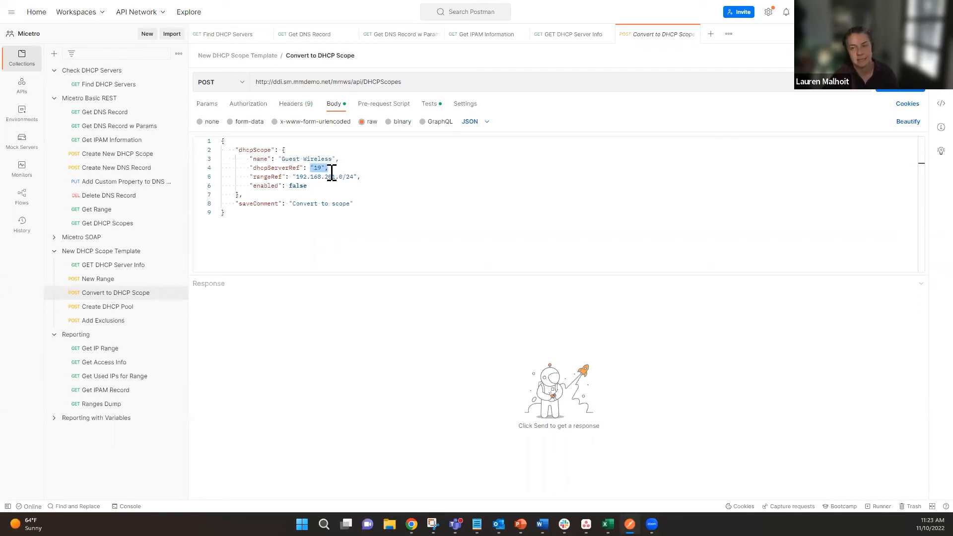
click(102, 268)
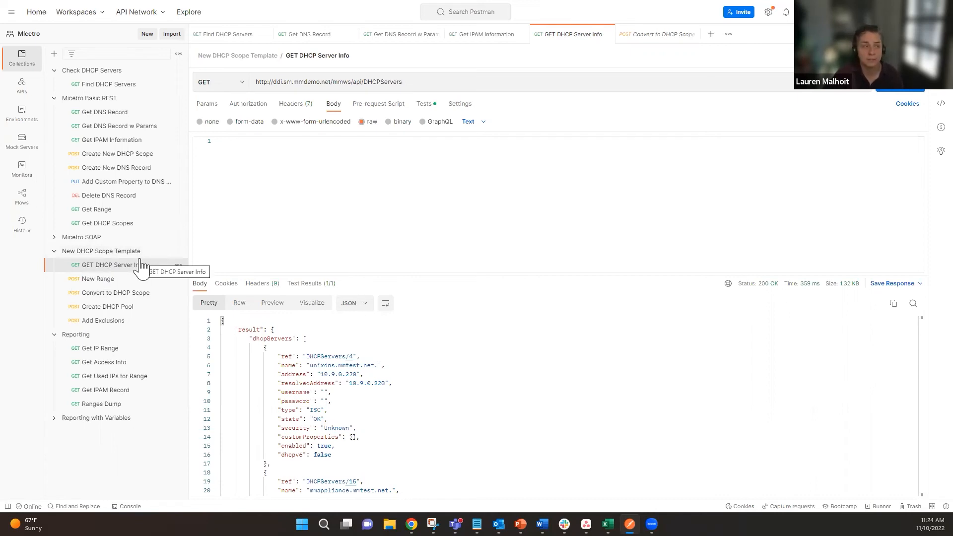
Review the New Range, Convert to DHCP Scope, Create DHCP Pool and Add Exclusions requests, highlighting the dhcpScope fields in the conversion body.
click(102, 282)
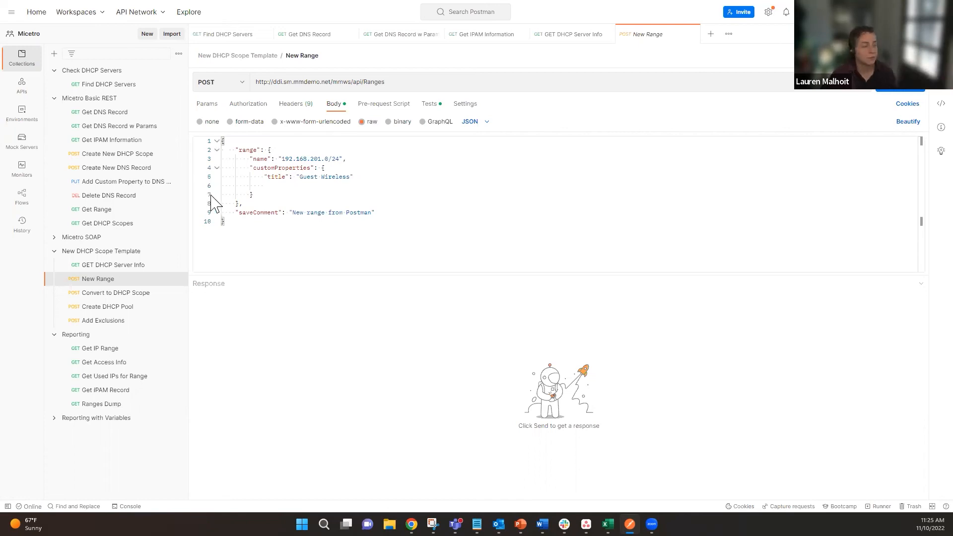
click(108, 297)
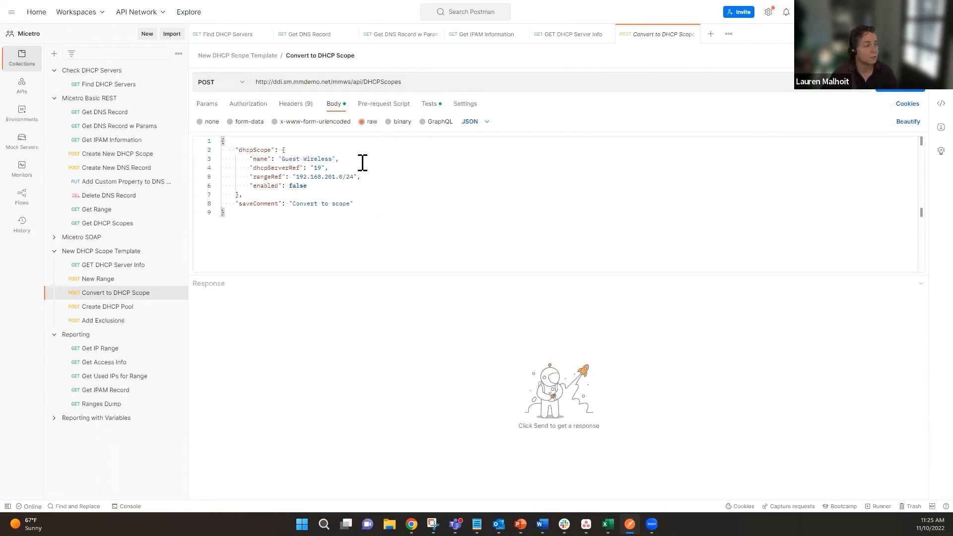
drag(259, 160, 325, 198)
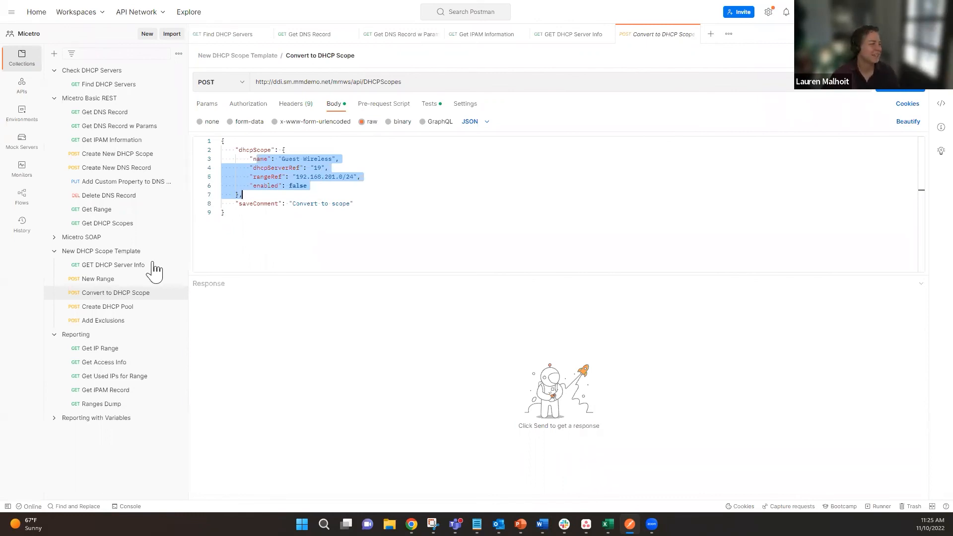
click(101, 309)
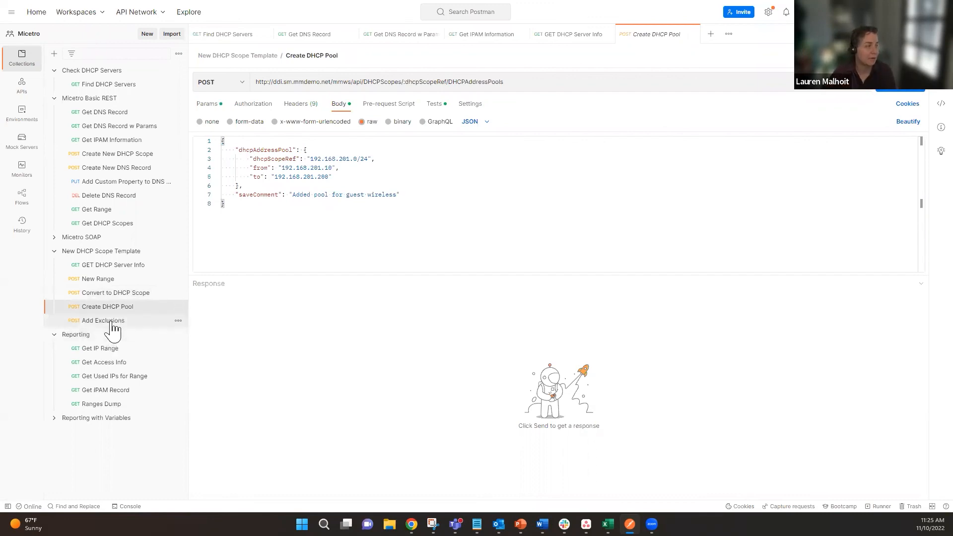
click(113, 327)
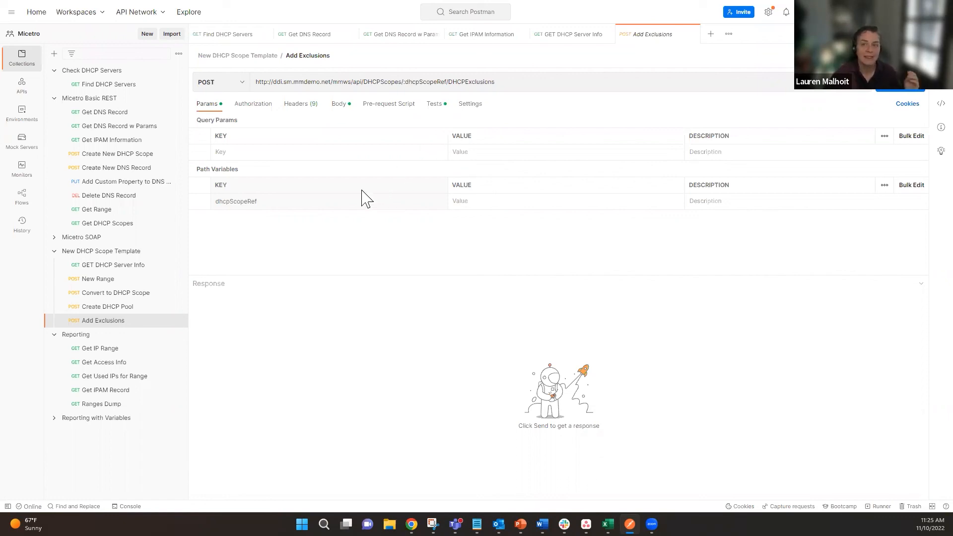
Run the New DHCP Scope Template collection manually for one iteration, leaving out the GET DHCP Server Info request.
click(126, 252)
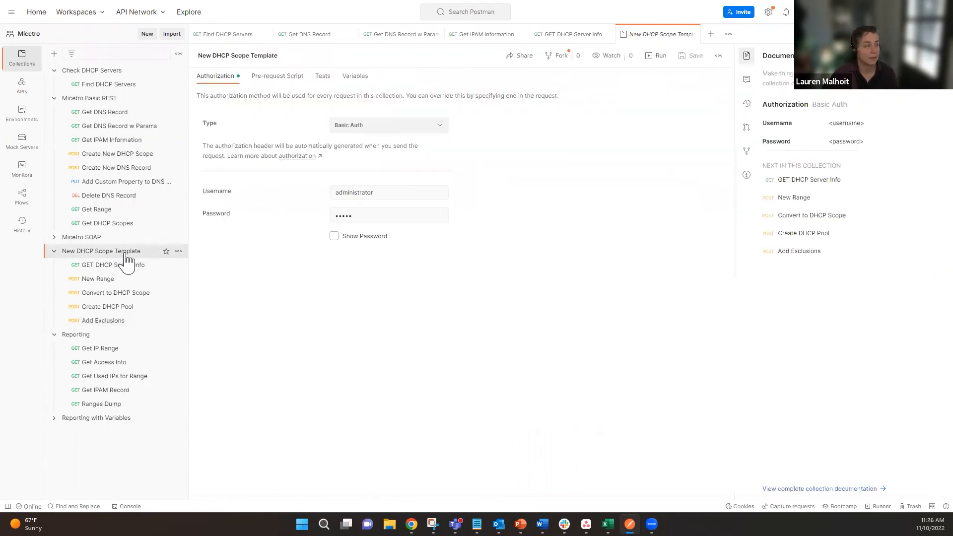
click(179, 252)
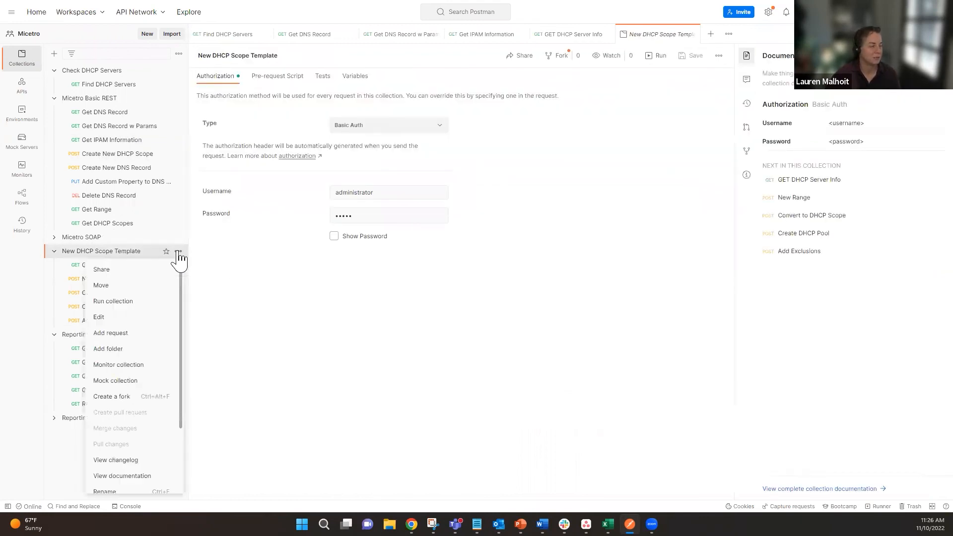
click(126, 301)
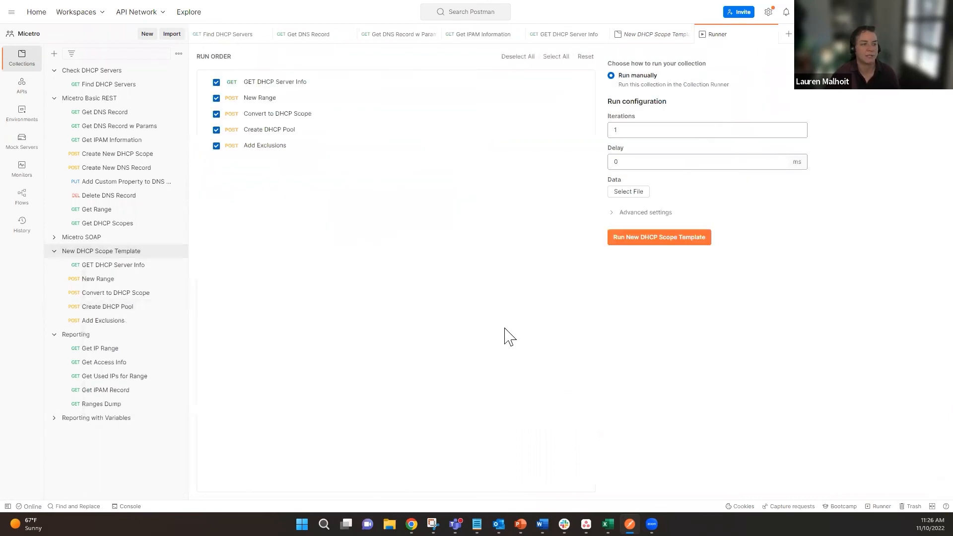
click(216, 83)
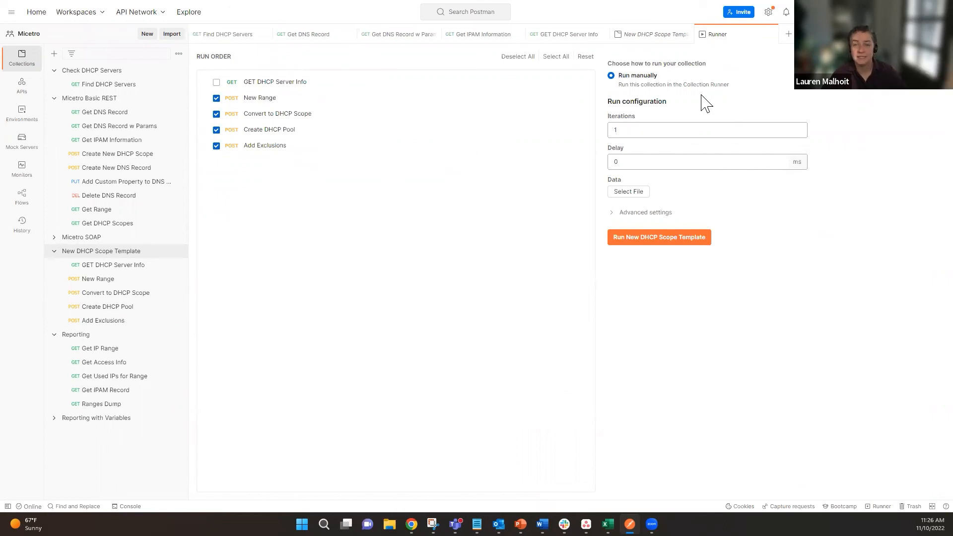
click(650, 241)
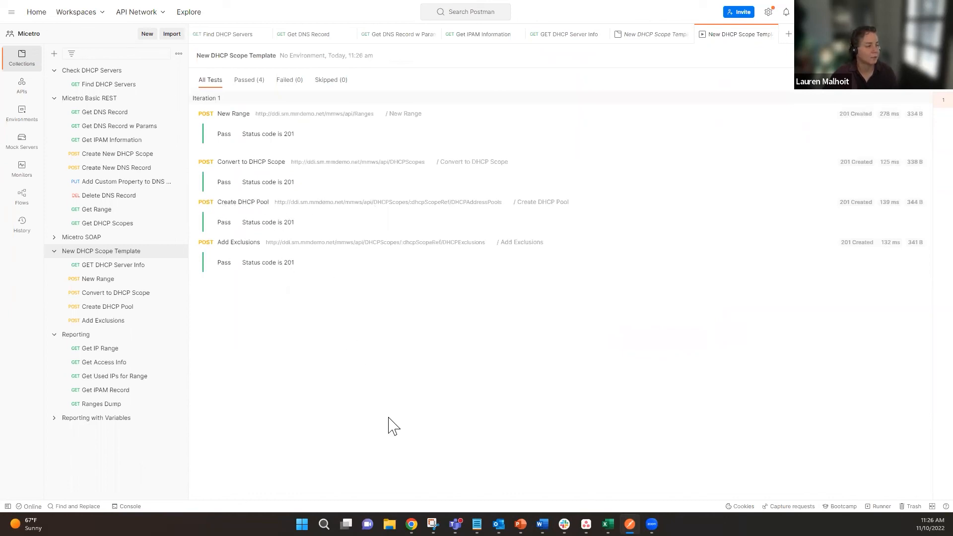
Switch to Micetro in the browser and show the DHCP scopes among the IPAM networks.
key(alt+Tab)
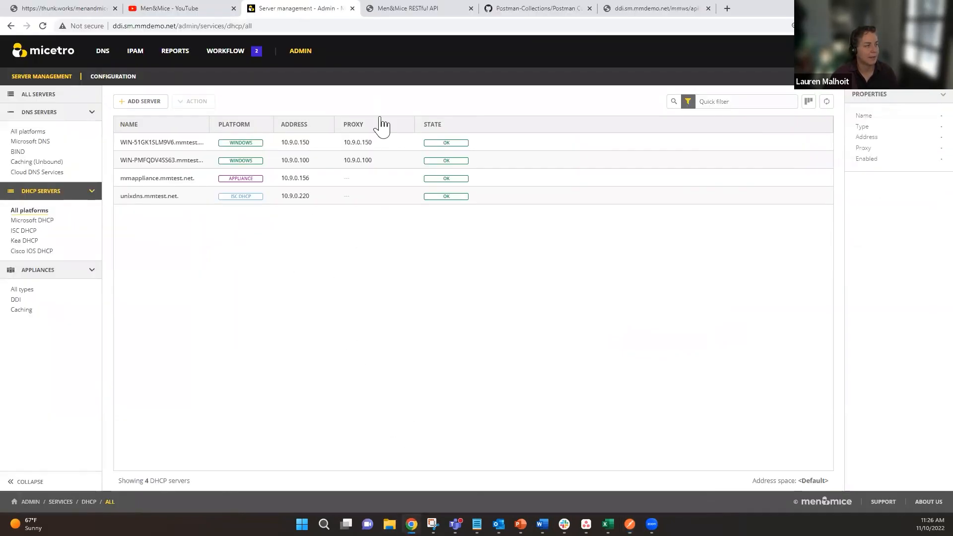
click(130, 55)
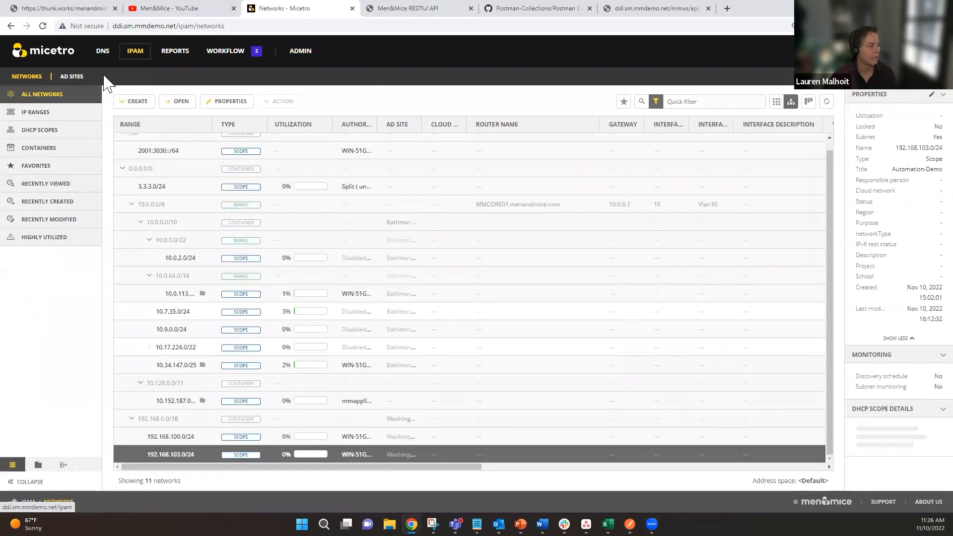
click(38, 129)
scroll(292, 370, down, 1)
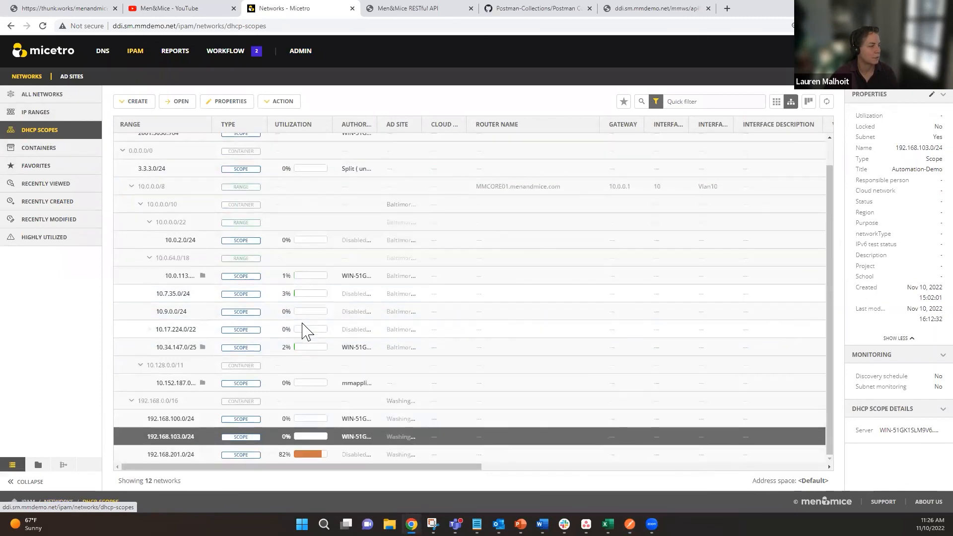
View the history of network 192.168.201.0/24 and highlight the comments on its entries.
click(179, 456)
click(810, 455)
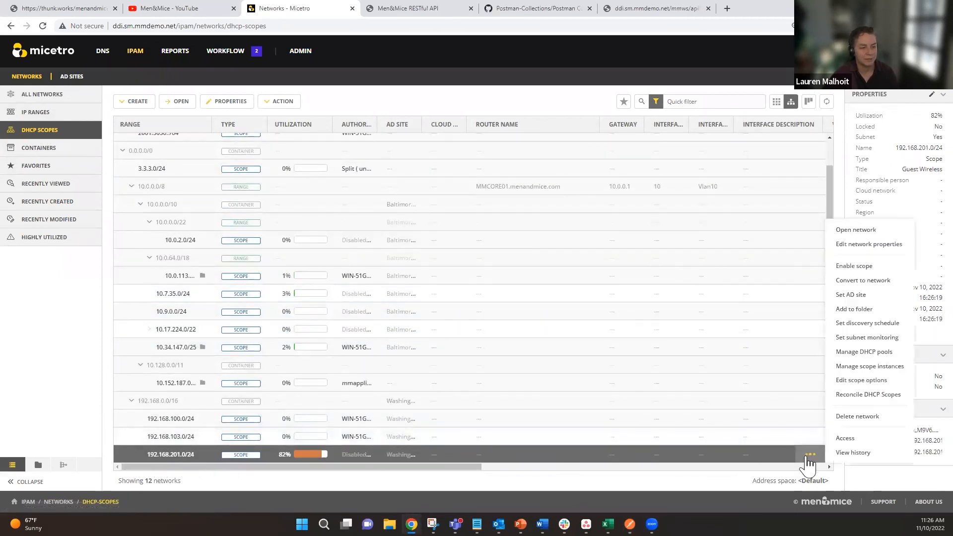
click(854, 453)
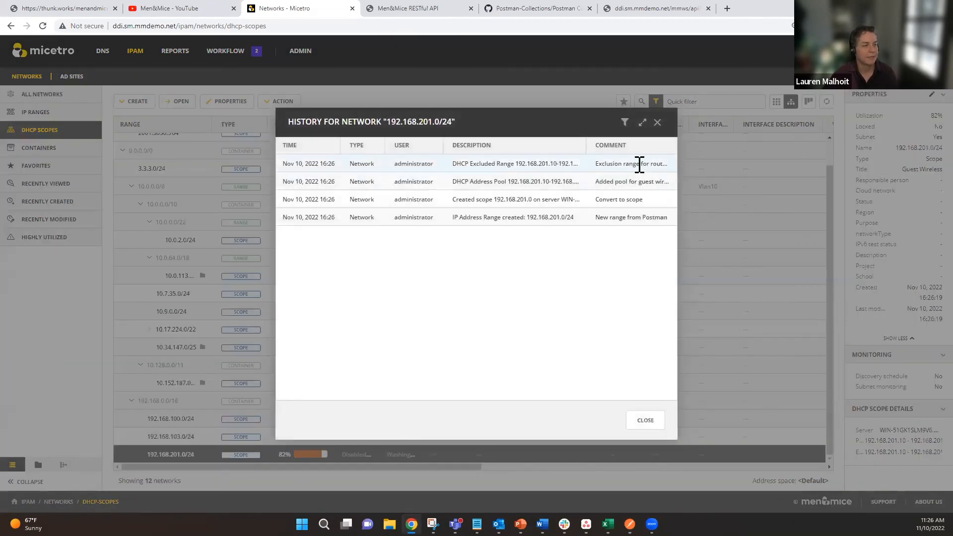
drag(662, 164, 677, 195)
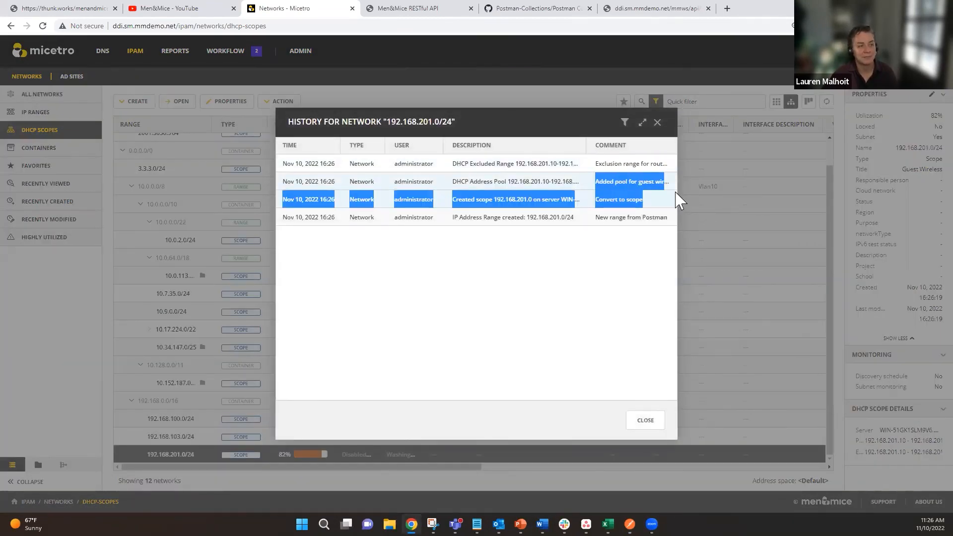
click(653, 216)
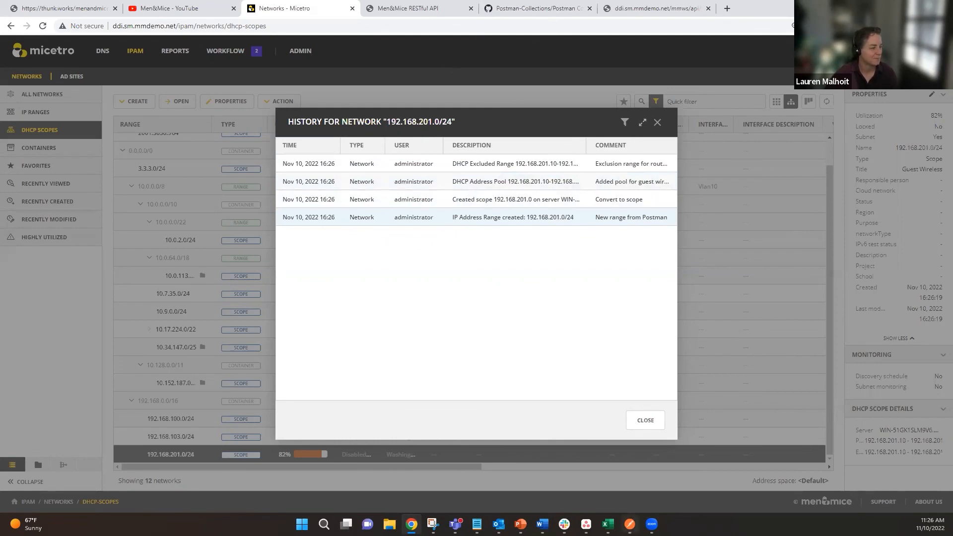
Switch to Postman to view the Reporting collection's Get IP Range request, and bring up the Postman-Collections GitHub repository in the browser.
click(630, 525)
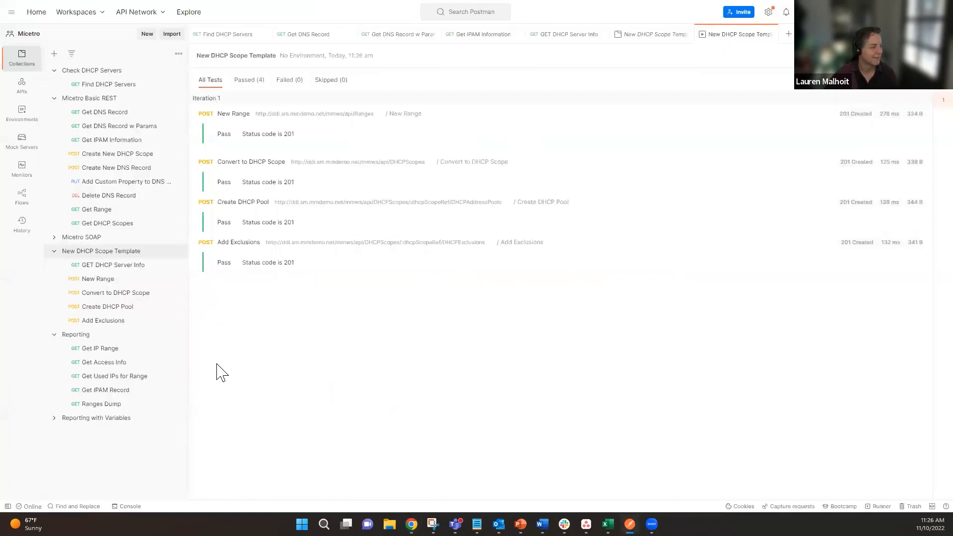
click(104, 349)
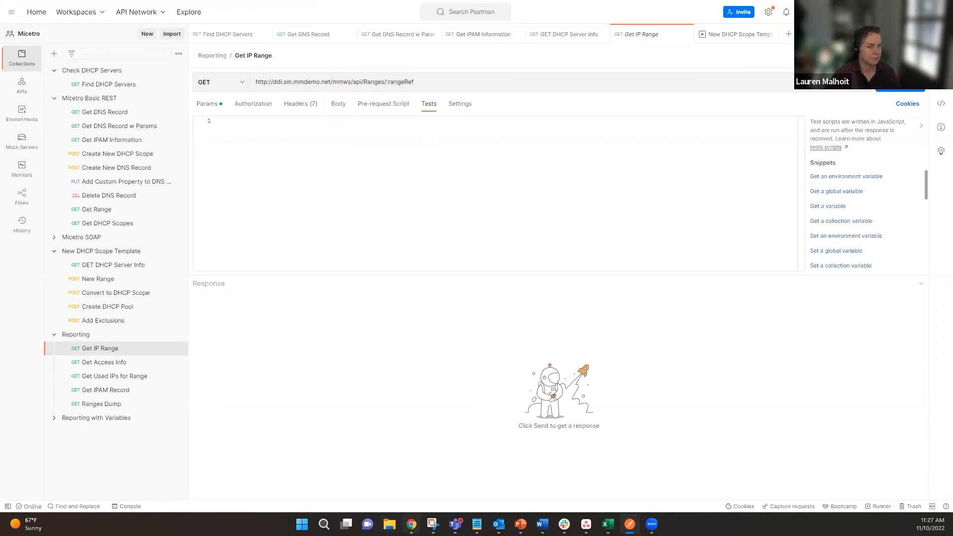
key(alt+Tab)
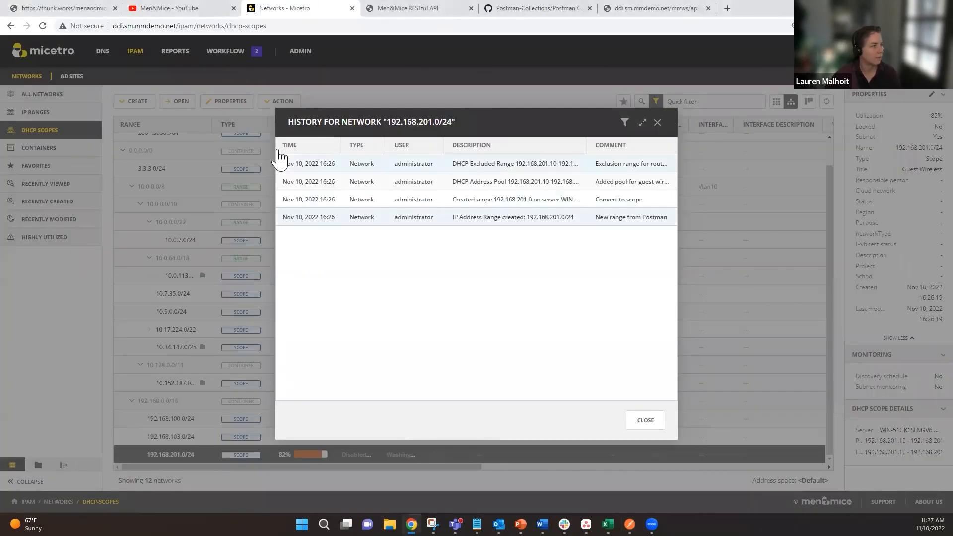
click(576, 8)
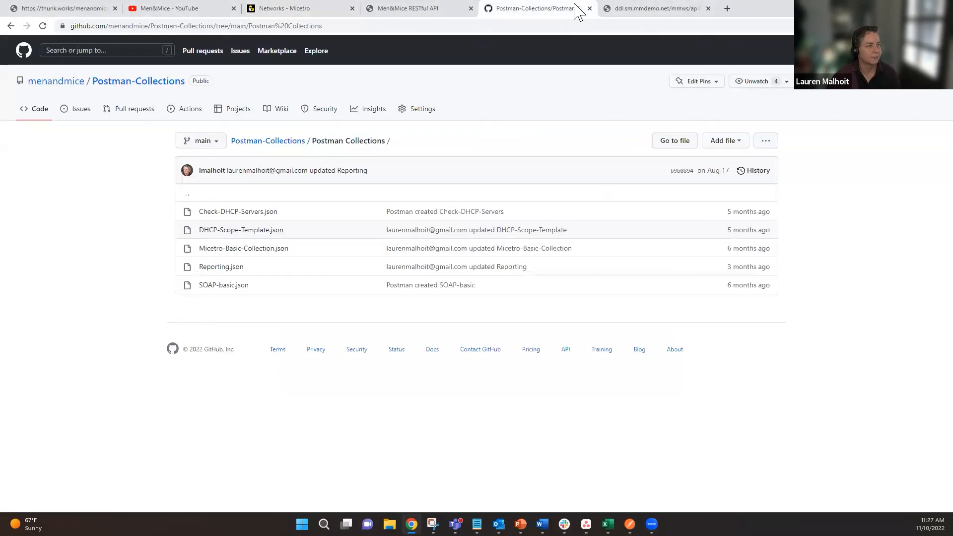